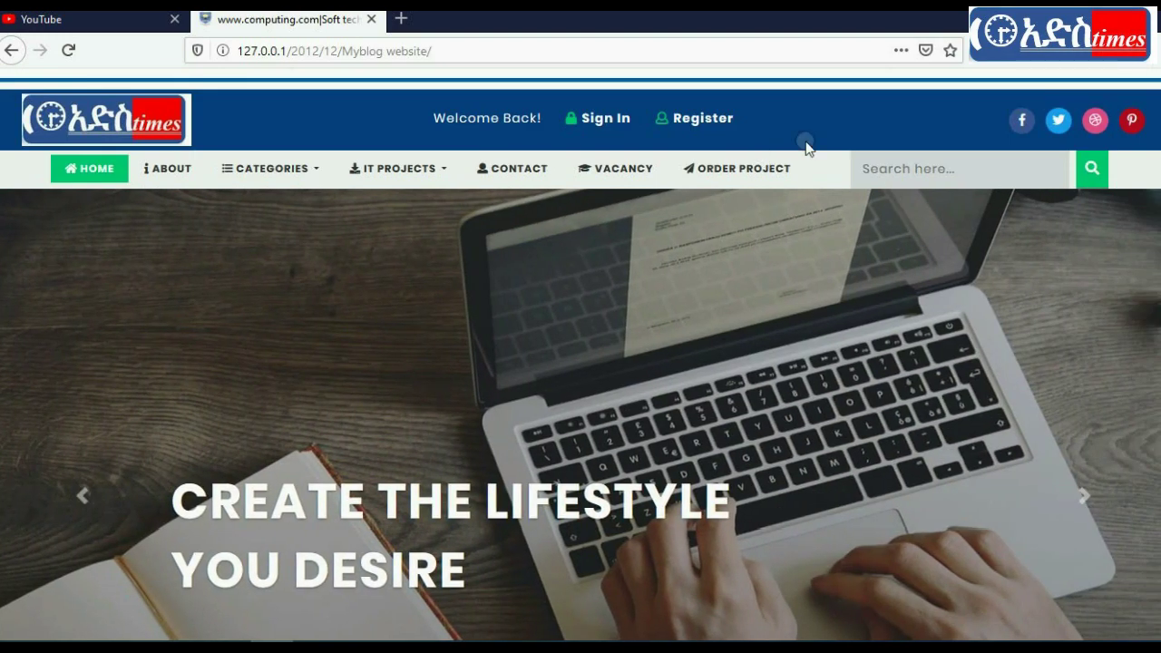
Step: Browse the CATEGORIES and IT PROJECTS dropdown lists on the blog homepage
{"action": "scroll", "coordinate": [580, 354], "scroll_direction": "down", "scroll_amount": 5}
{"action": "scroll", "coordinate": [581, 354], "scroll_direction": "up", "scroll_amount": 5}
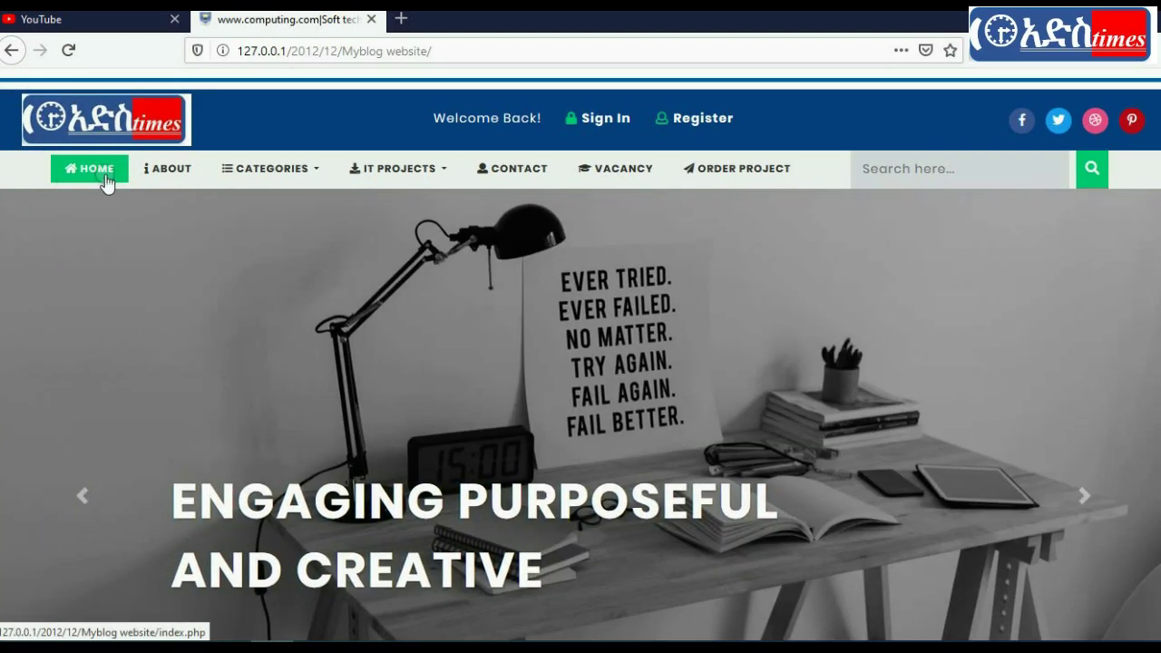
{"action": "left_click", "coordinate": [300, 180]}
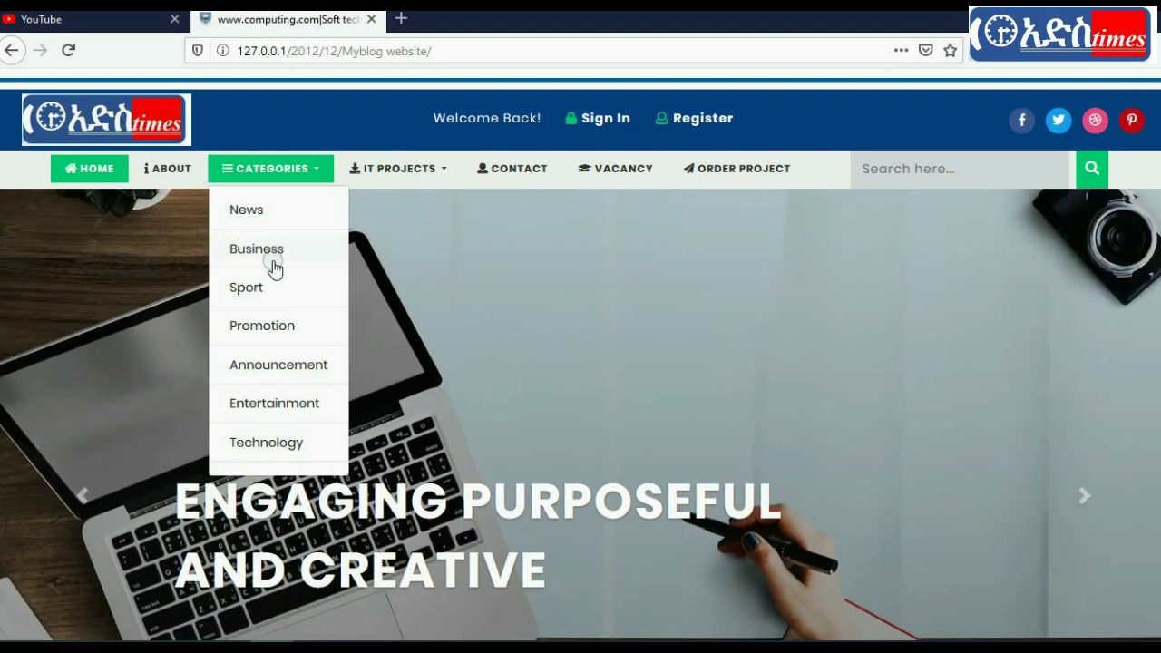
{"action": "left_click", "coordinate": [398, 168]}
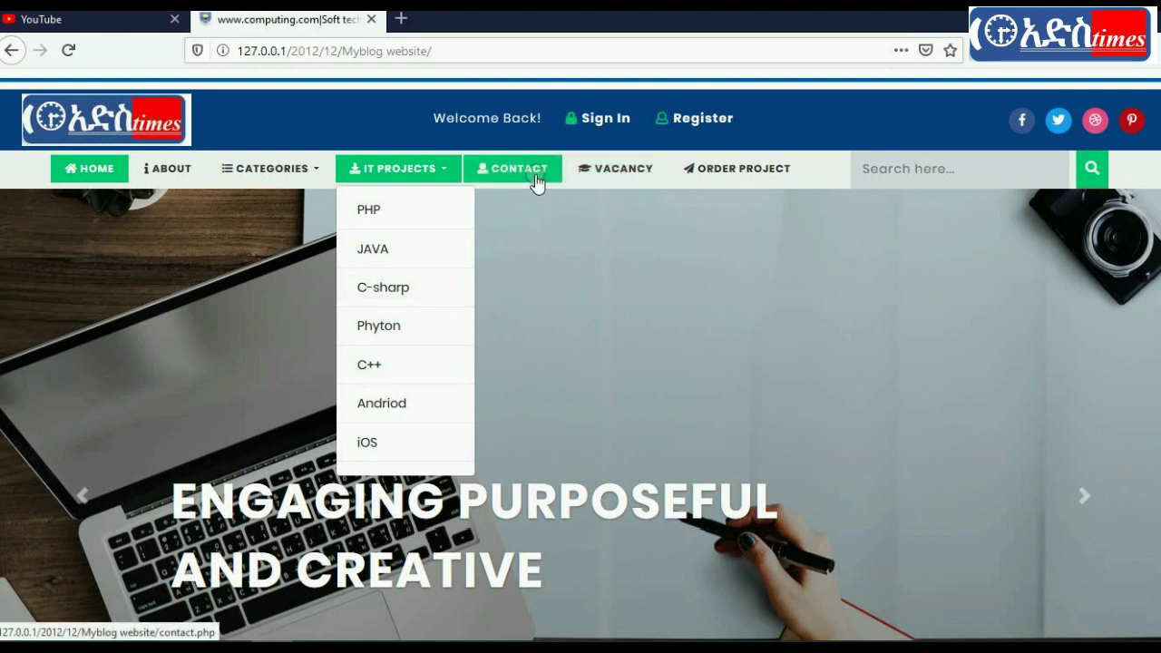
{"action": "left_click", "coordinate": [792, 124]}
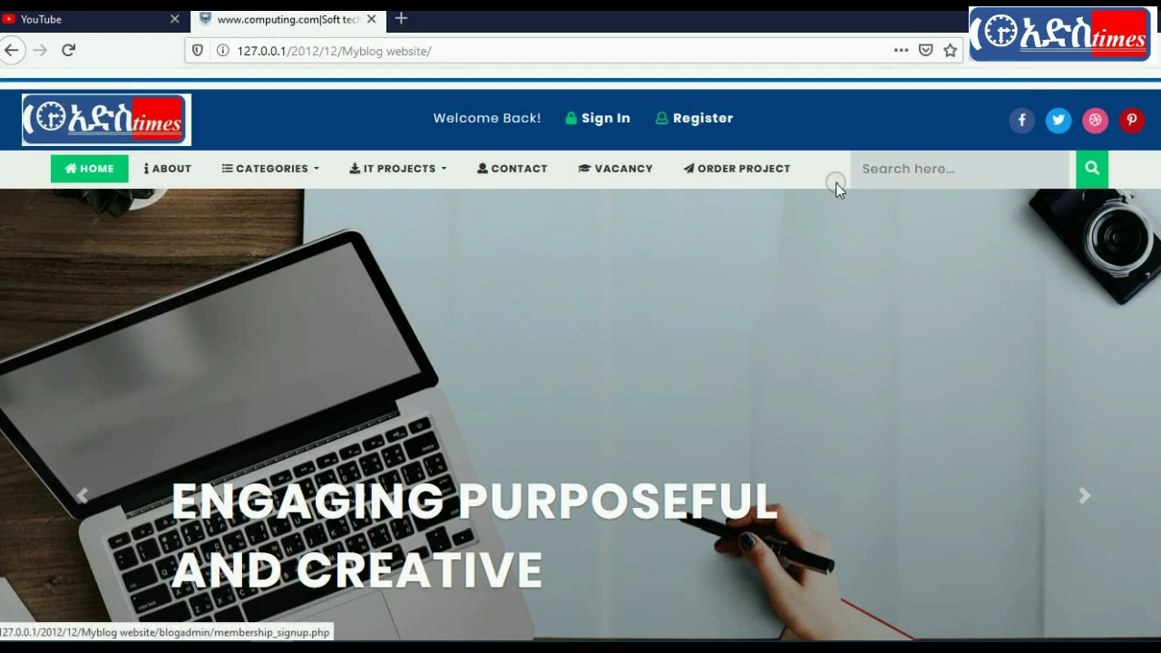
Step: Scroll through the homepage posts, reload the page, and open the Register sign-up page
{"action": "scroll", "coordinate": [834, 181], "scroll_direction": "down", "scroll_amount": 5}
{"action": "scroll", "coordinate": [580, 363], "scroll_direction": "down", "scroll_amount": 10}
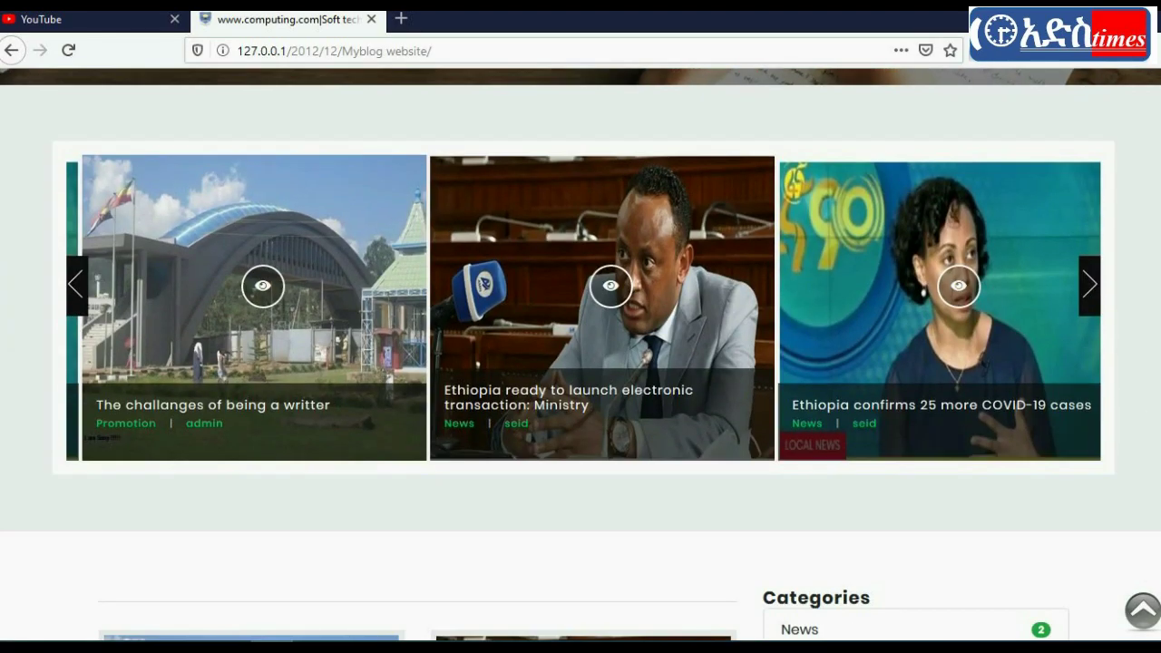
{"action": "scroll", "coordinate": [581, 363], "scroll_direction": "down", "scroll_amount": 10}
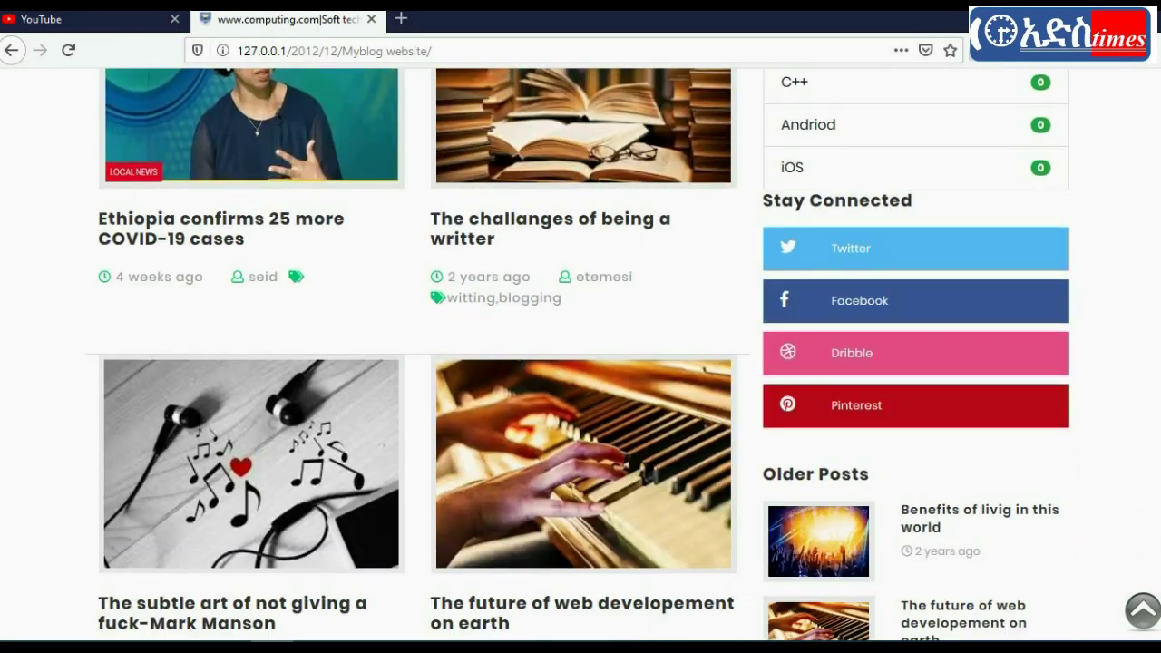
{"action": "scroll", "coordinate": [381, 332], "scroll_direction": "down", "scroll_amount": 2}
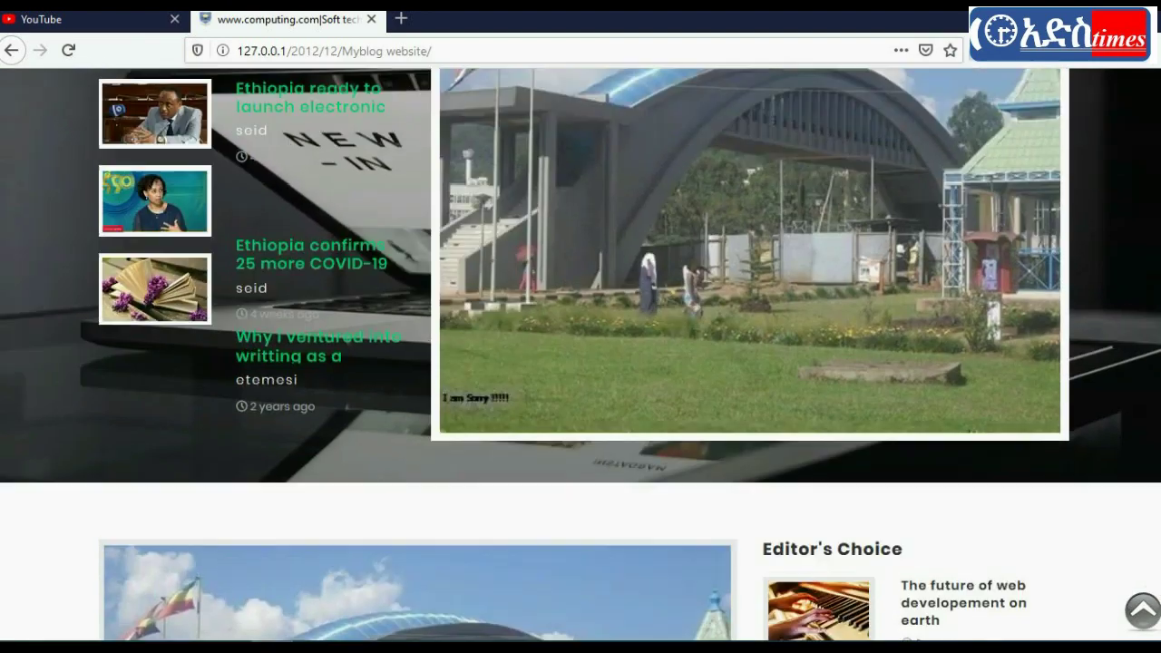
{"action": "scroll", "coordinate": [381, 332], "scroll_direction": "up", "scroll_amount": 2}
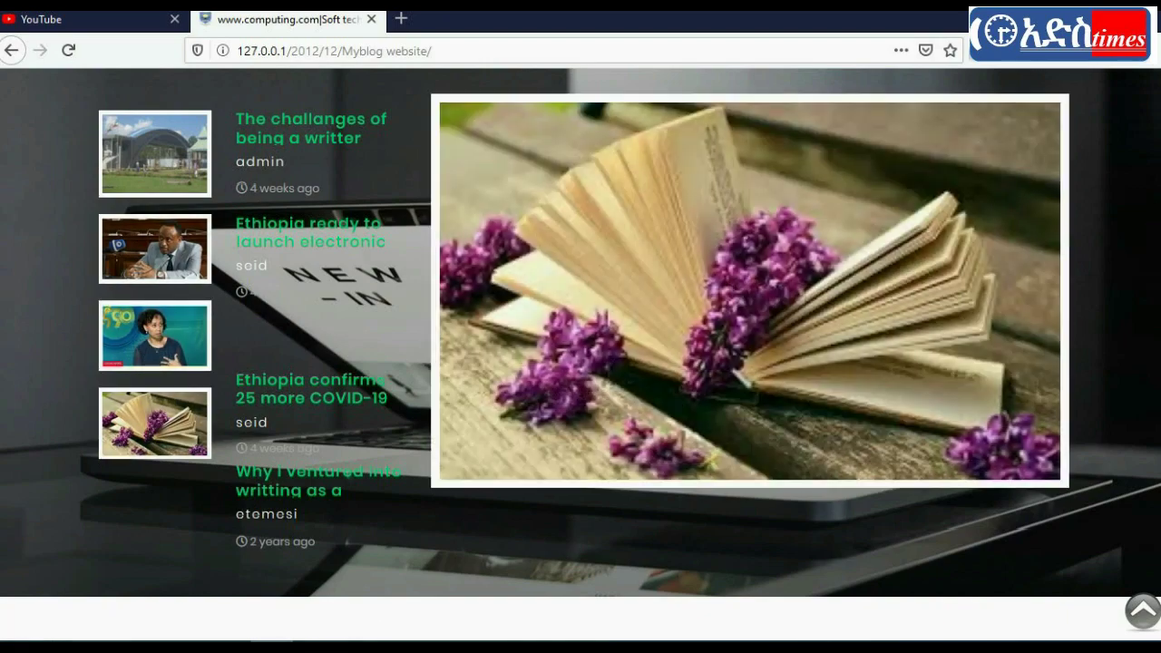
{"action": "scroll", "coordinate": [154, 422], "scroll_direction": "down", "scroll_amount": 5}
{"action": "key", "text": "F5"}
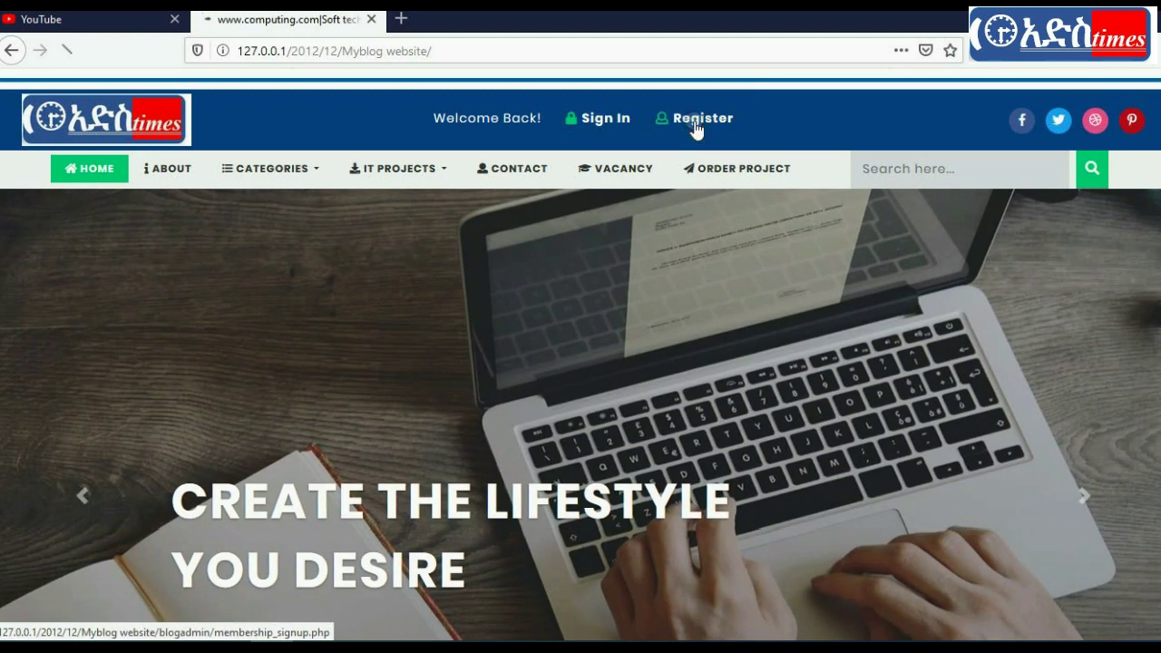
{"action": "left_click", "coordinate": [696, 127]}
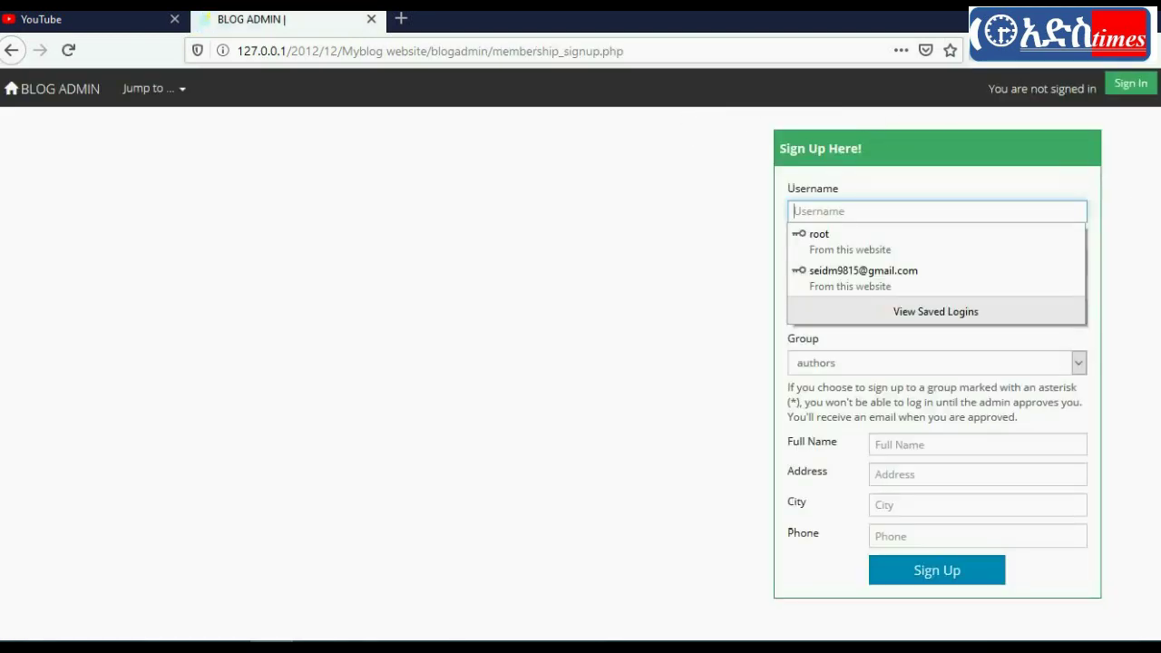
Step: Switch to the sign-in page and start entering the username, bringing up the on-screen keyboard
{"action": "scroll", "coordinate": [596, 193], "scroll_direction": "down", "scroll_amount": 1}
{"action": "scroll", "coordinate": [580, 373], "scroll_direction": "up", "scroll_amount": 1}
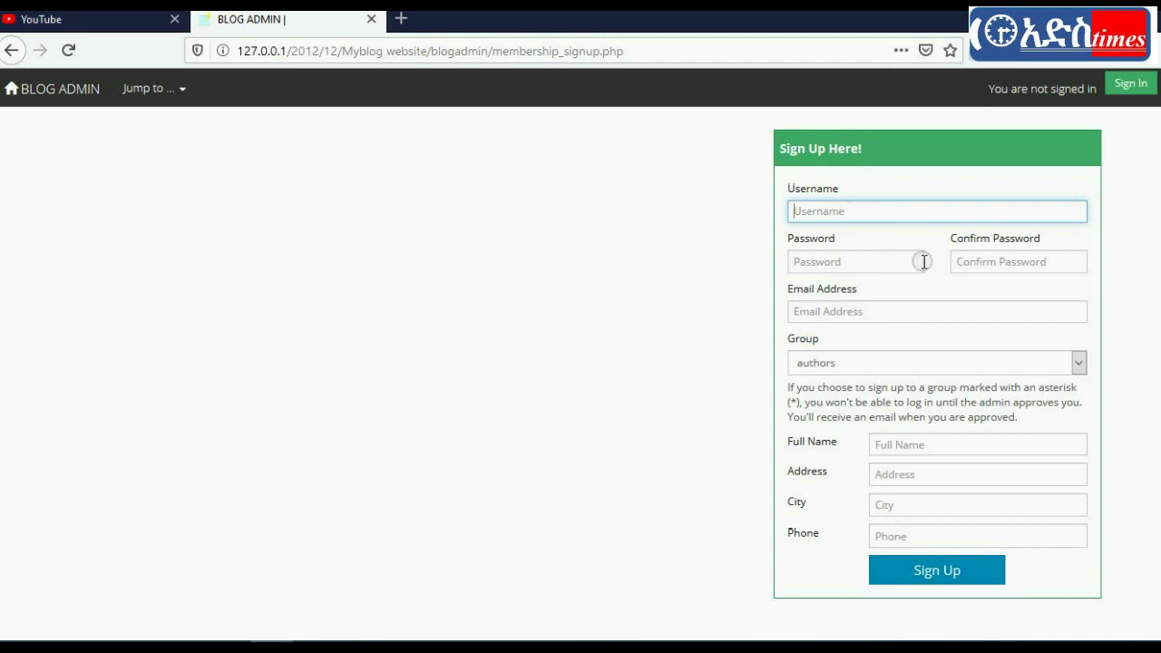
{"action": "left_click", "coordinate": [1125, 82]}
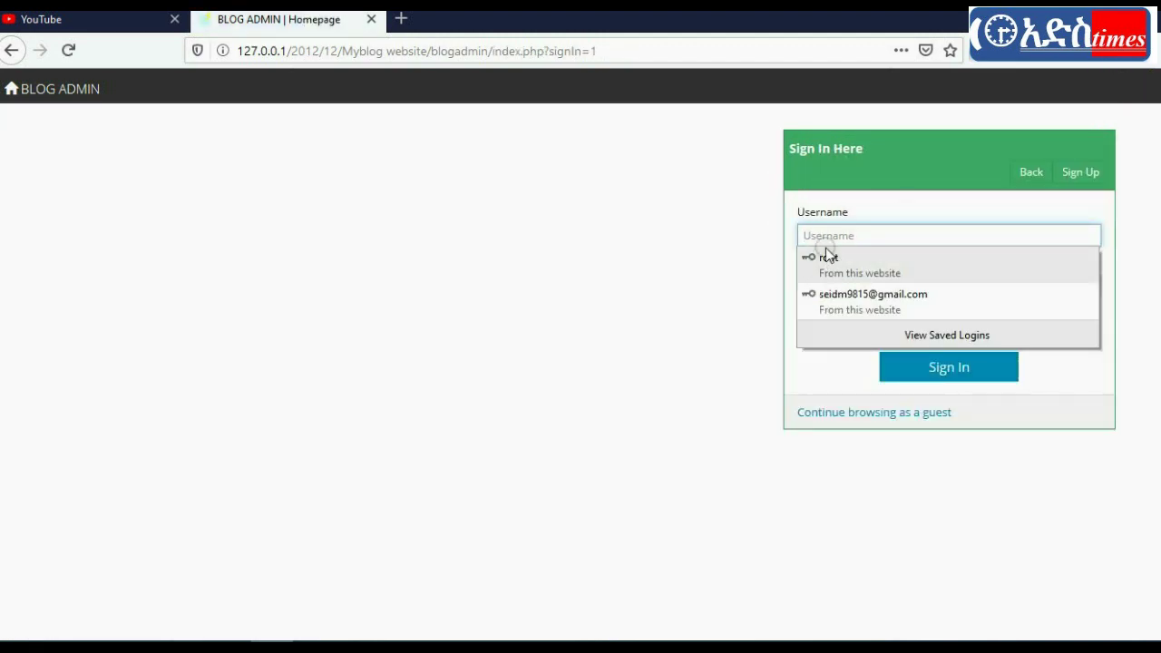
{"action": "type", "text": "adm"}
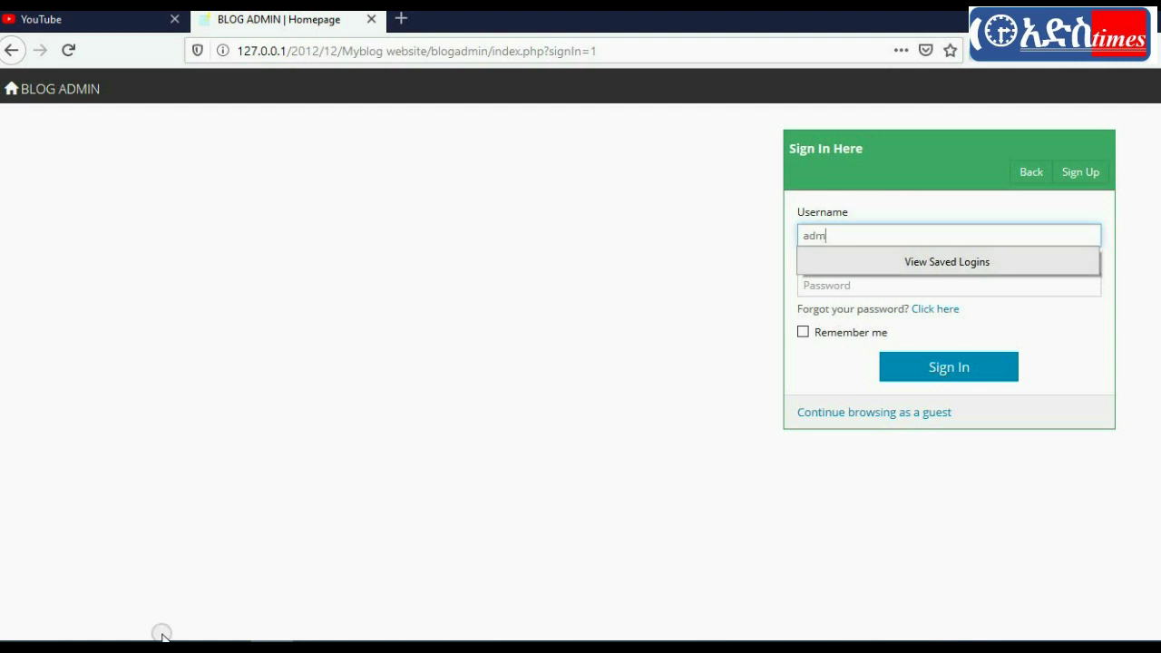
{"action": "left_click", "coordinate": [544, 403]}
{"action": "left_click", "coordinate": [841, 231]}
{"action": "key", "text": "ctrl+super+o"}
Step: Finish the username 'admin', enter the account password, and sign in
{"action": "left_click", "coordinate": [487, 120]}
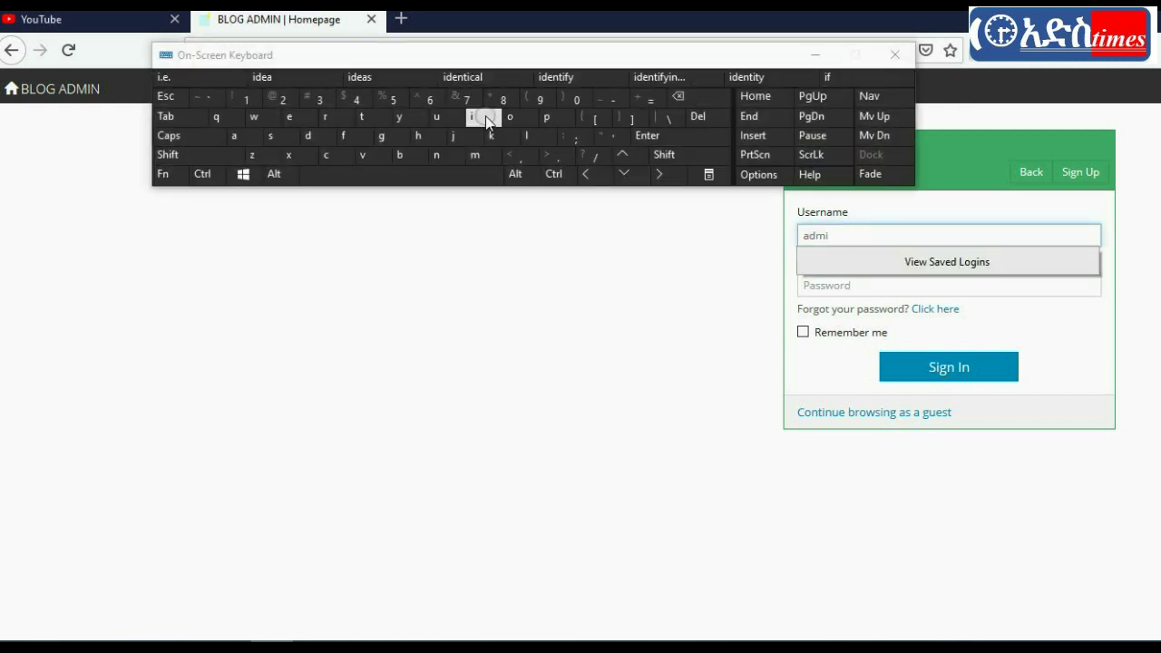
{"action": "type", "text": "n"}
{"action": "left_click_drag", "start_coordinate": [853, 234], "coordinate": [809, 285]}
{"action": "left_click", "coordinate": [808, 285]}
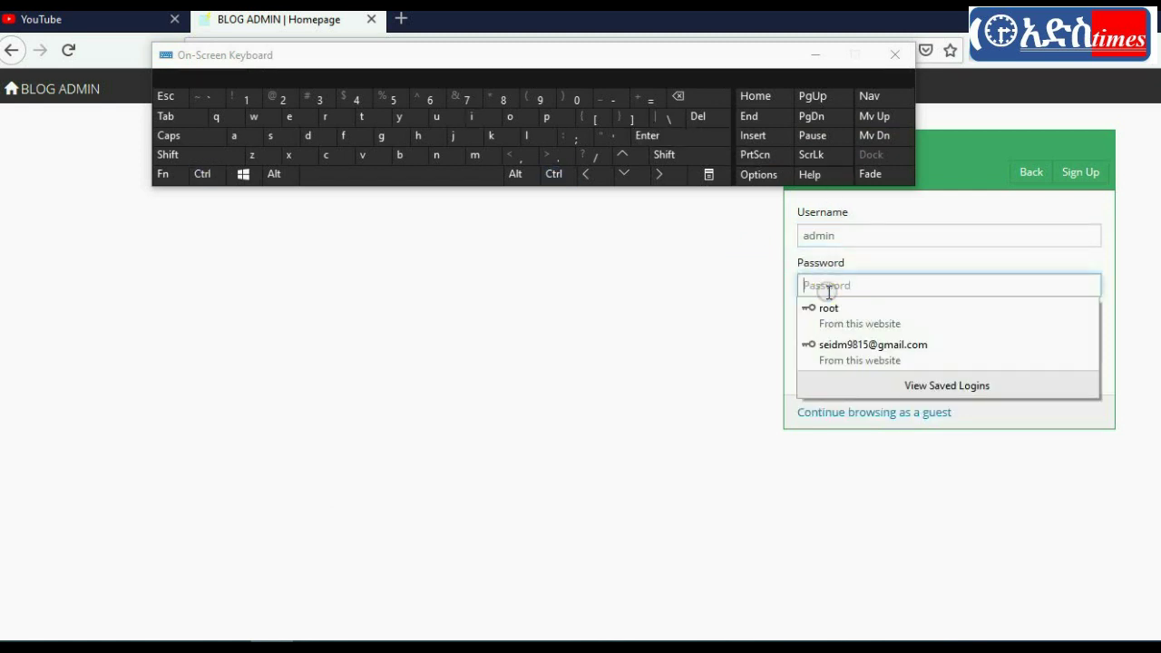
{"action": "type", "text": "admin"}
{"action": "left_click", "coordinate": [953, 366]}
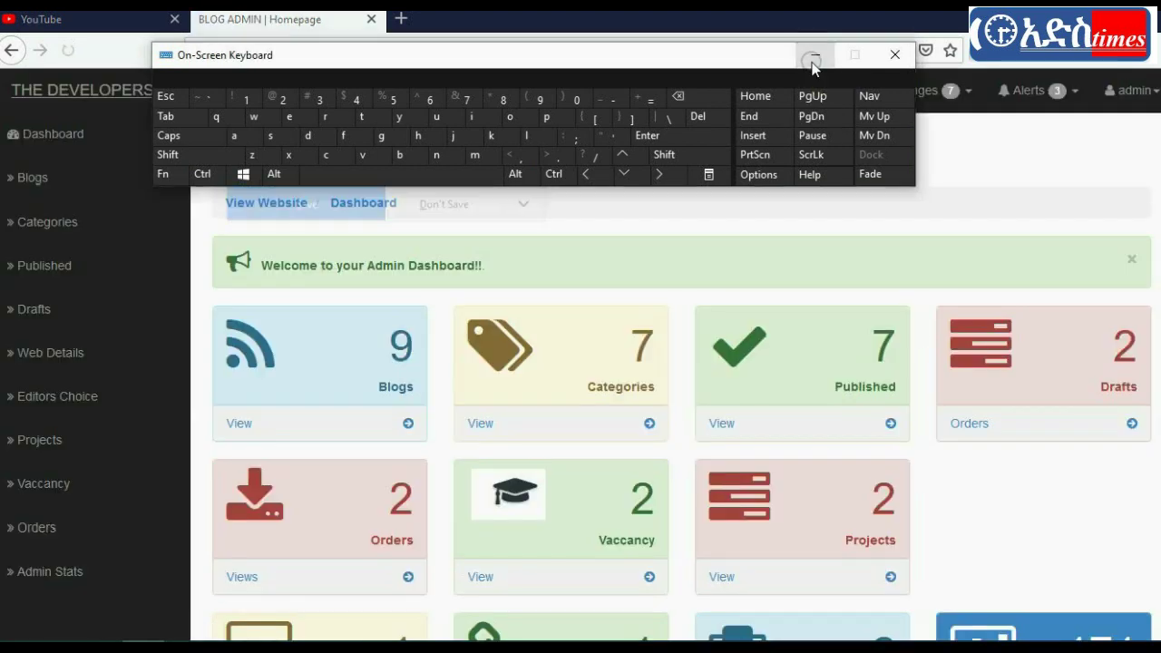
Step: Hide the on-screen keyboard, view the Categories list, and return to the dashboard
{"action": "left_click", "coordinate": [811, 54]}
{"action": "scroll", "coordinate": [680, 381], "scroll_direction": "down", "scroll_amount": 2}
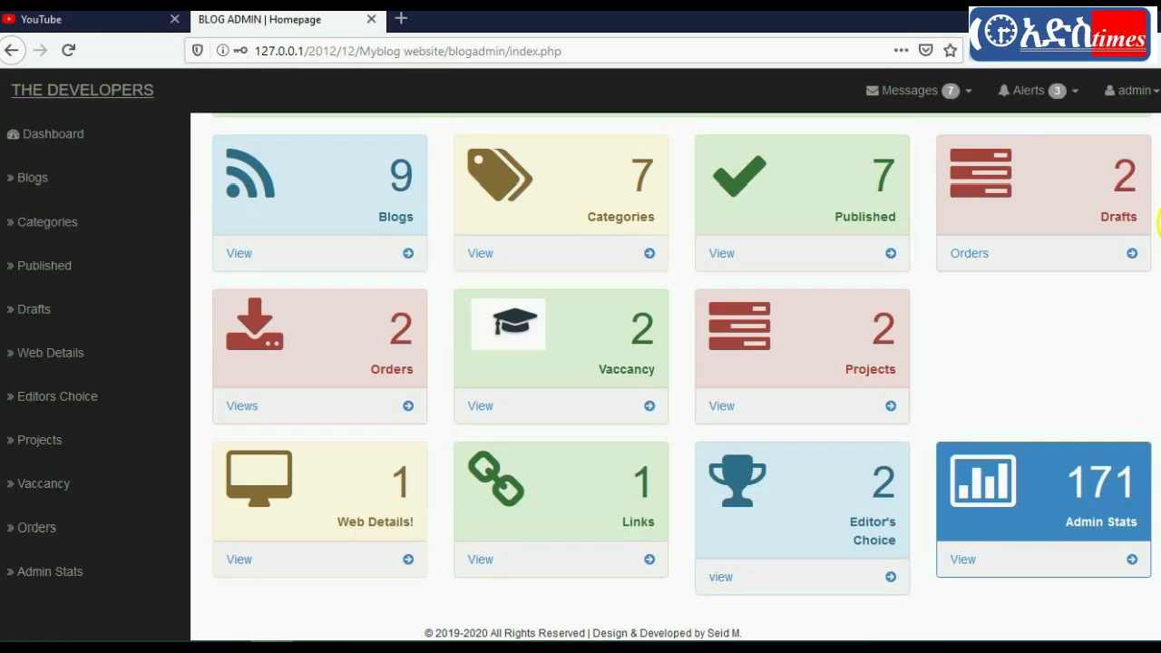
{"action": "scroll", "coordinate": [680, 381], "scroll_direction": "up", "scroll_amount": 2}
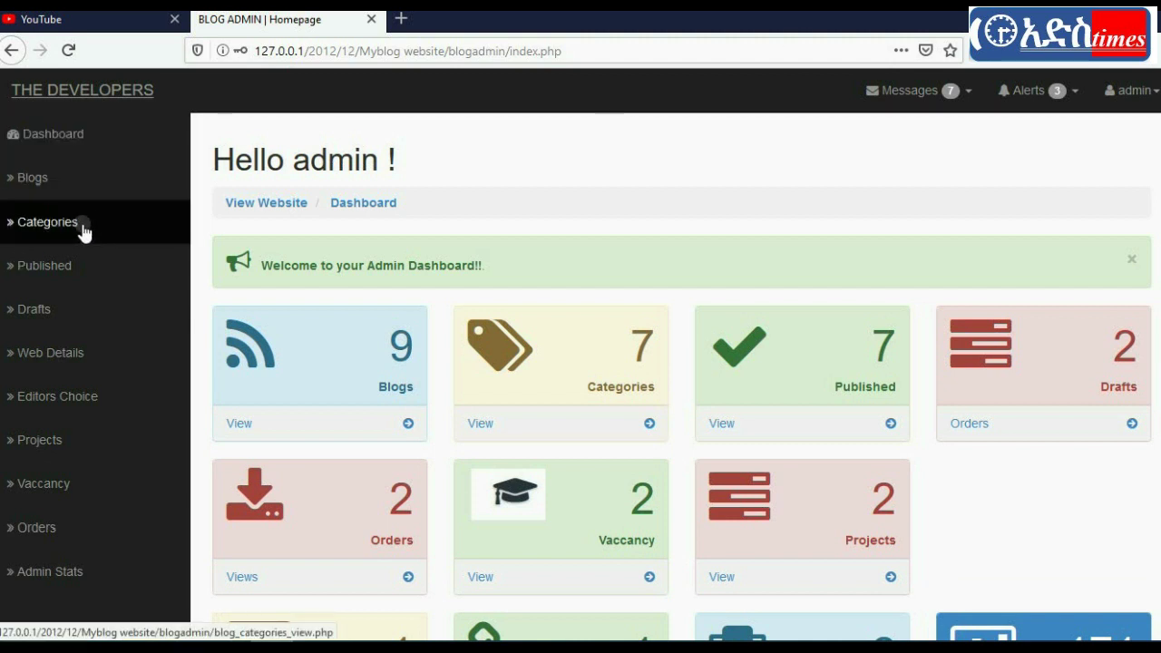
{"action": "left_click", "coordinate": [82, 224]}
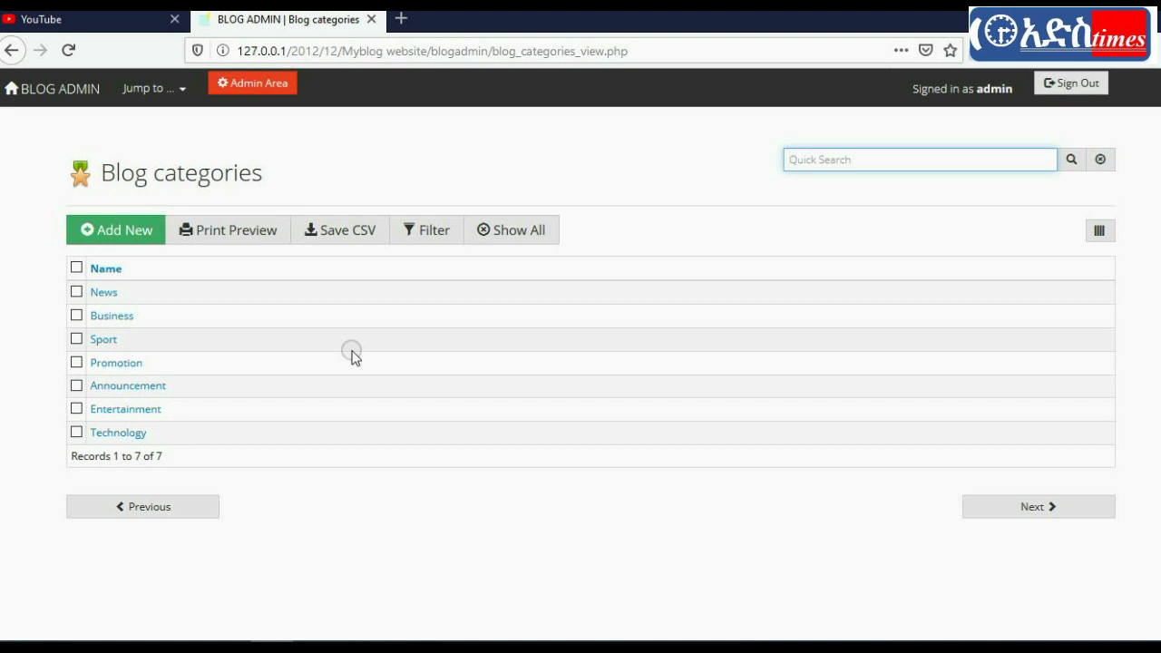
{"action": "left_click", "coordinate": [152, 92]}
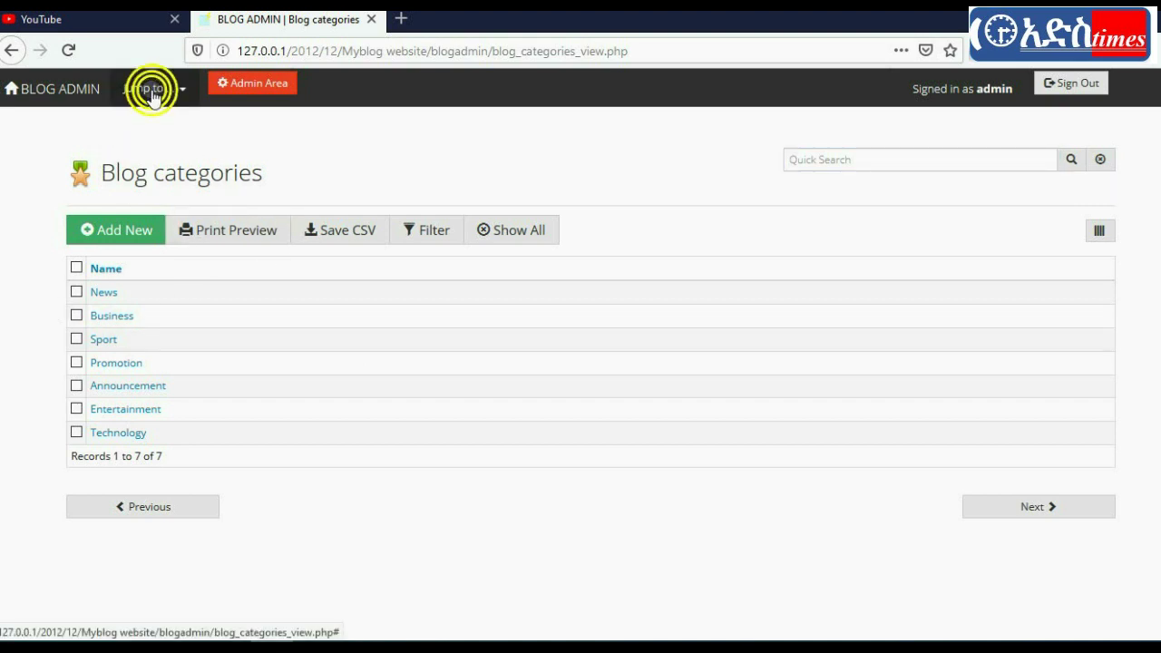
{"action": "left_click", "coordinate": [180, 88]}
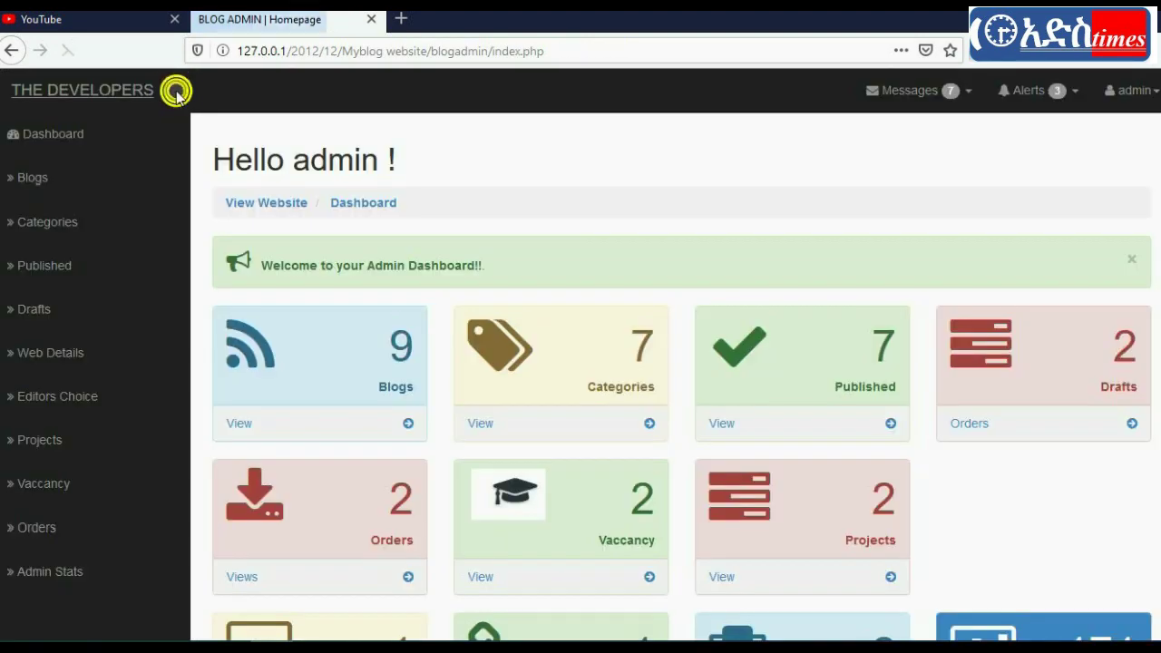
Step: Look through the Blogs list, then go back to the dashboard
{"action": "left_click", "coordinate": [57, 177]}
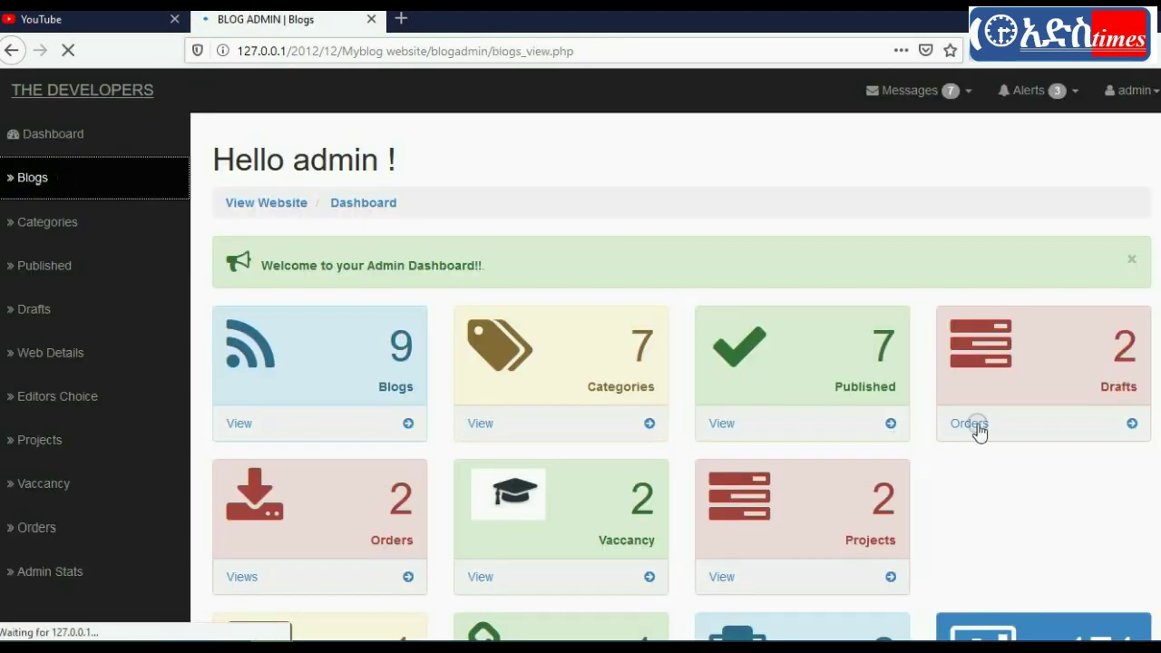
{"action": "scroll", "coordinate": [580, 381], "scroll_direction": "down", "scroll_amount": 3}
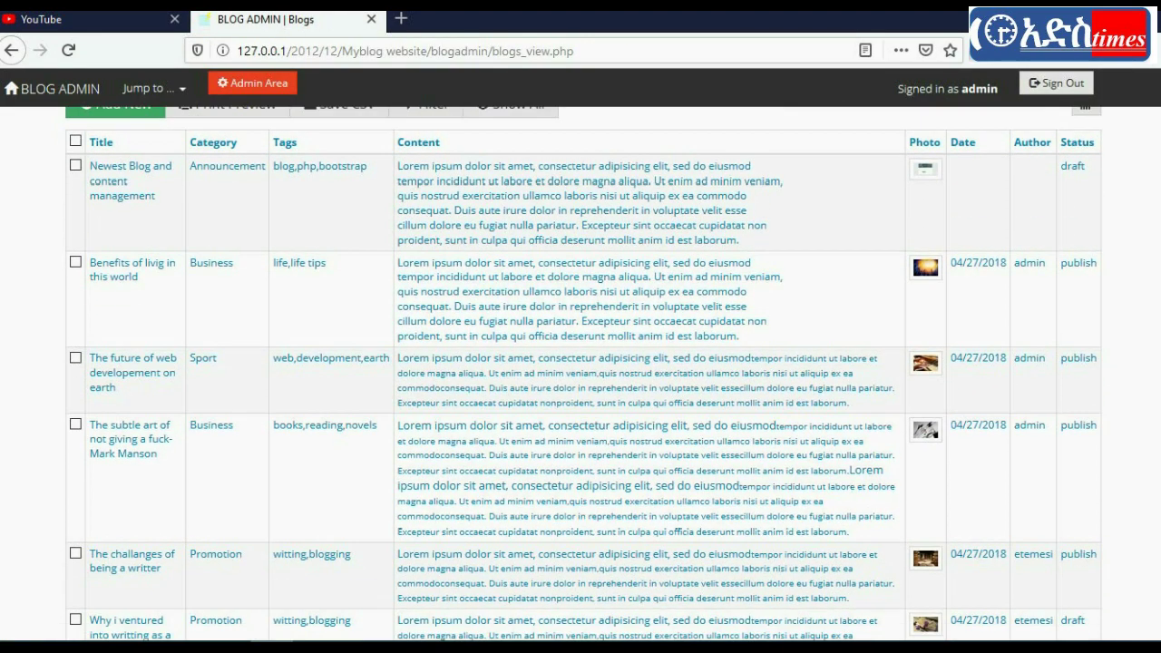
{"action": "scroll", "coordinate": [580, 374], "scroll_direction": "down", "scroll_amount": 10}
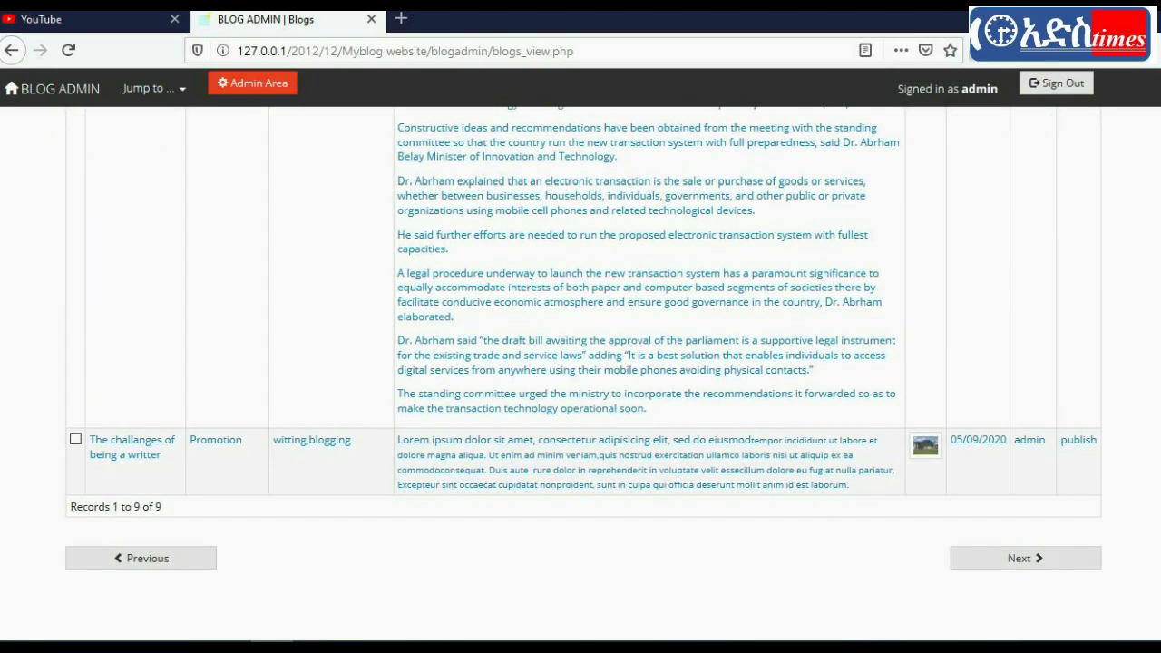
{"action": "scroll", "coordinate": [580, 381], "scroll_direction": "up", "scroll_amount": 15}
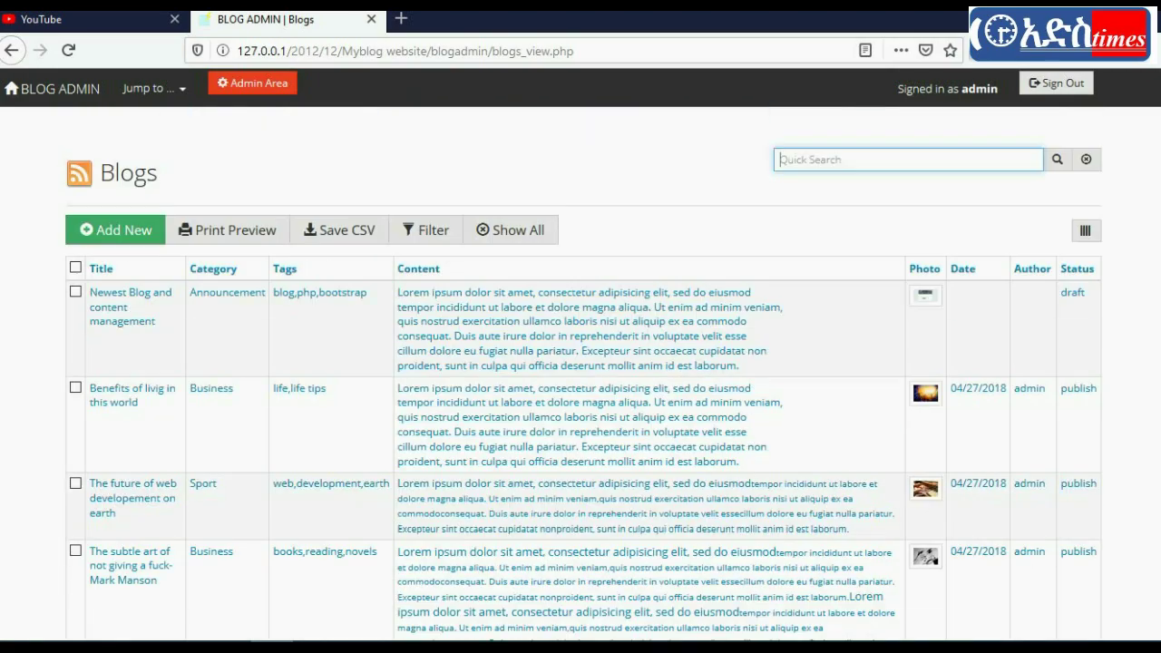
{"action": "left_click", "coordinate": [145, 89]}
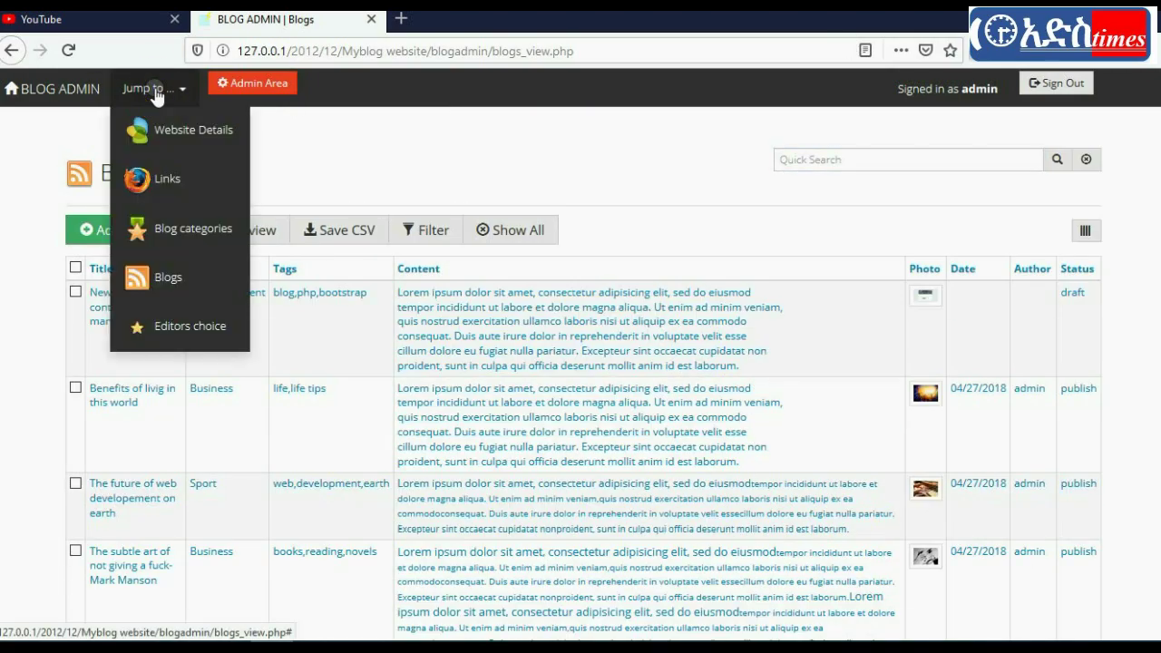
{"action": "left_click", "coordinate": [41, 89]}
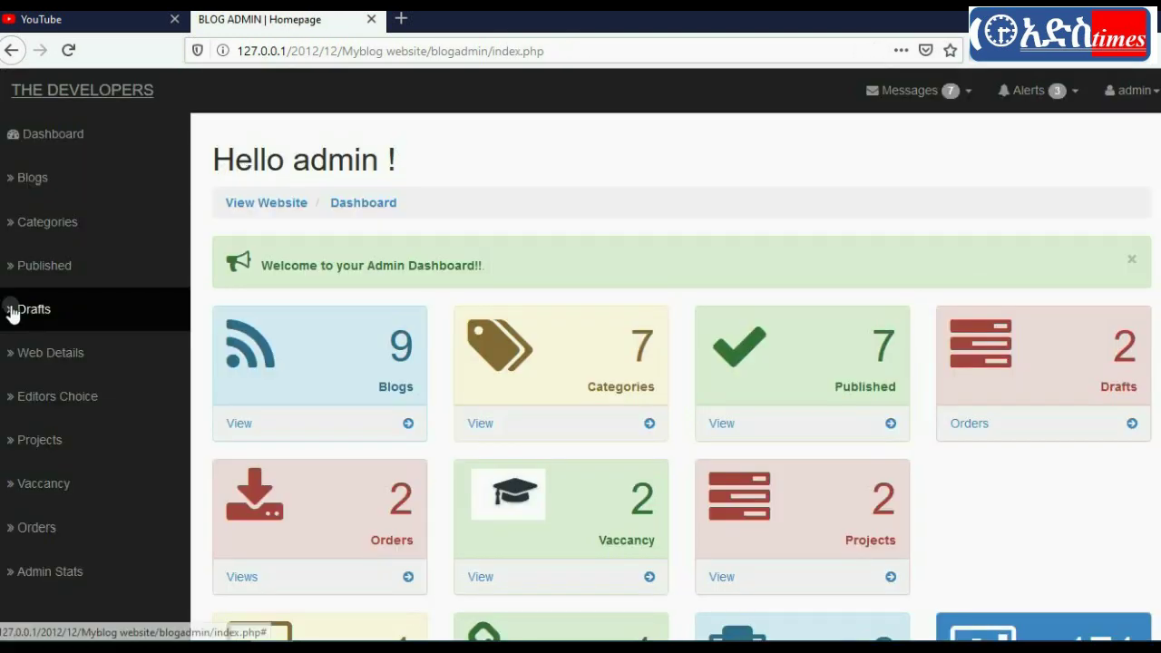
Step: Recheck the dashboard and Categories list, then open the admin's membership profile
{"action": "scroll", "coordinate": [680, 363], "scroll_direction": "down", "scroll_amount": 3}
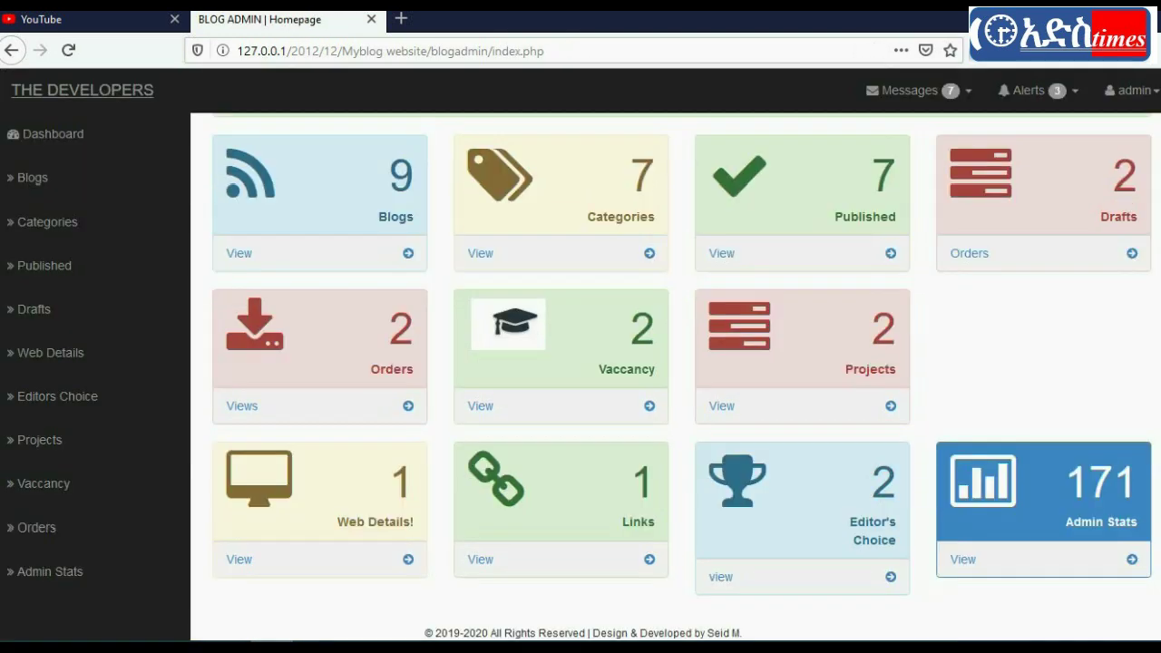
{"action": "scroll", "coordinate": [681, 363], "scroll_direction": "up", "scroll_amount": 3}
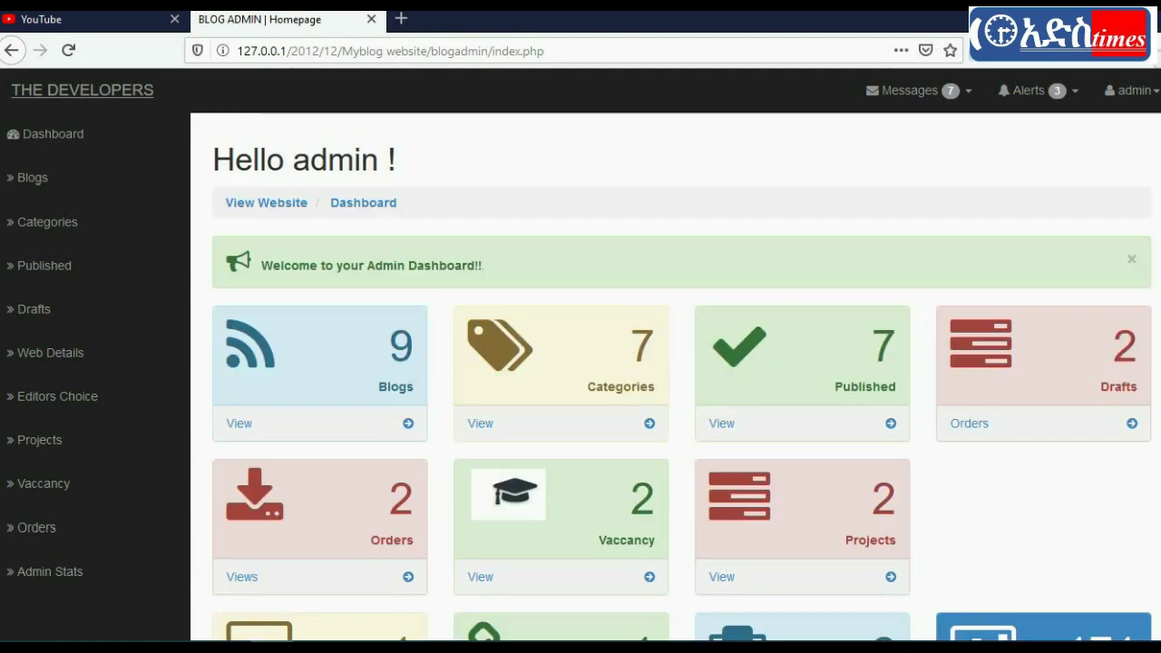
{"action": "left_click", "coordinate": [1138, 100]}
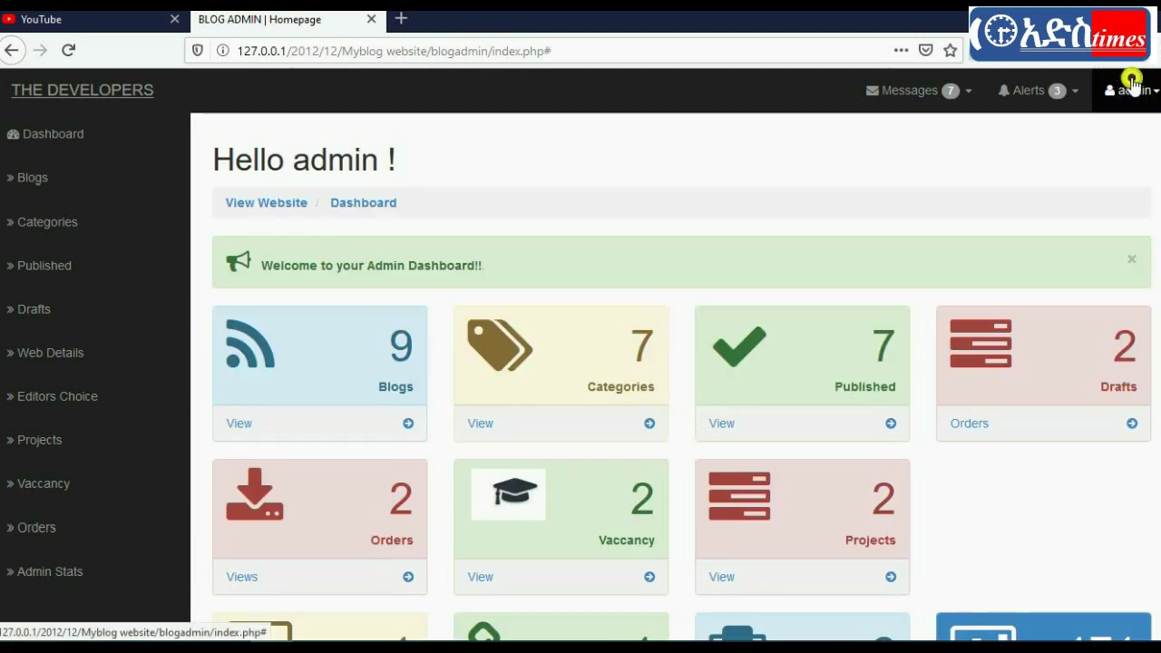
{"action": "left_click", "coordinate": [56, 134]}
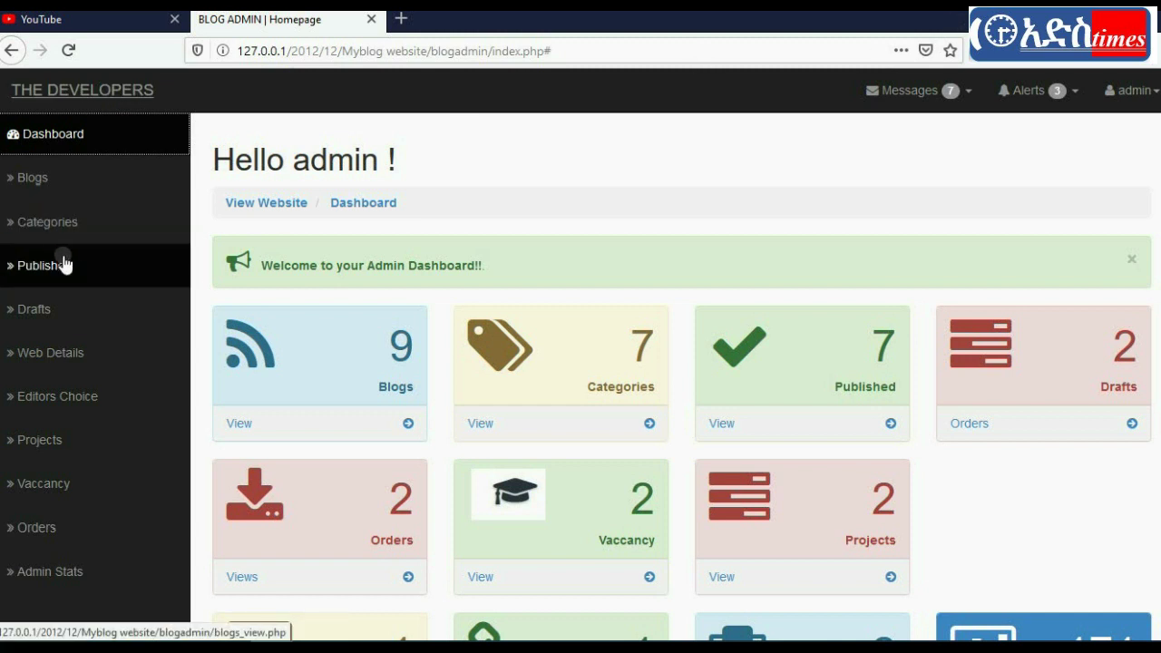
{"action": "left_click", "coordinate": [52, 224]}
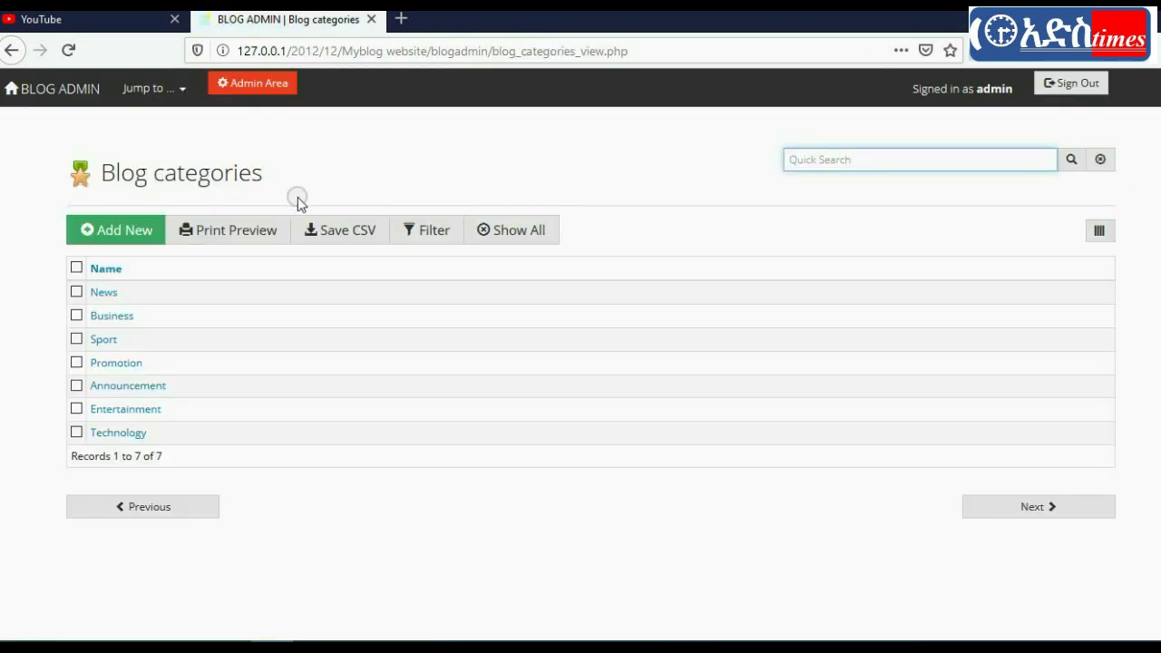
{"action": "left_click", "coordinate": [995, 91]}
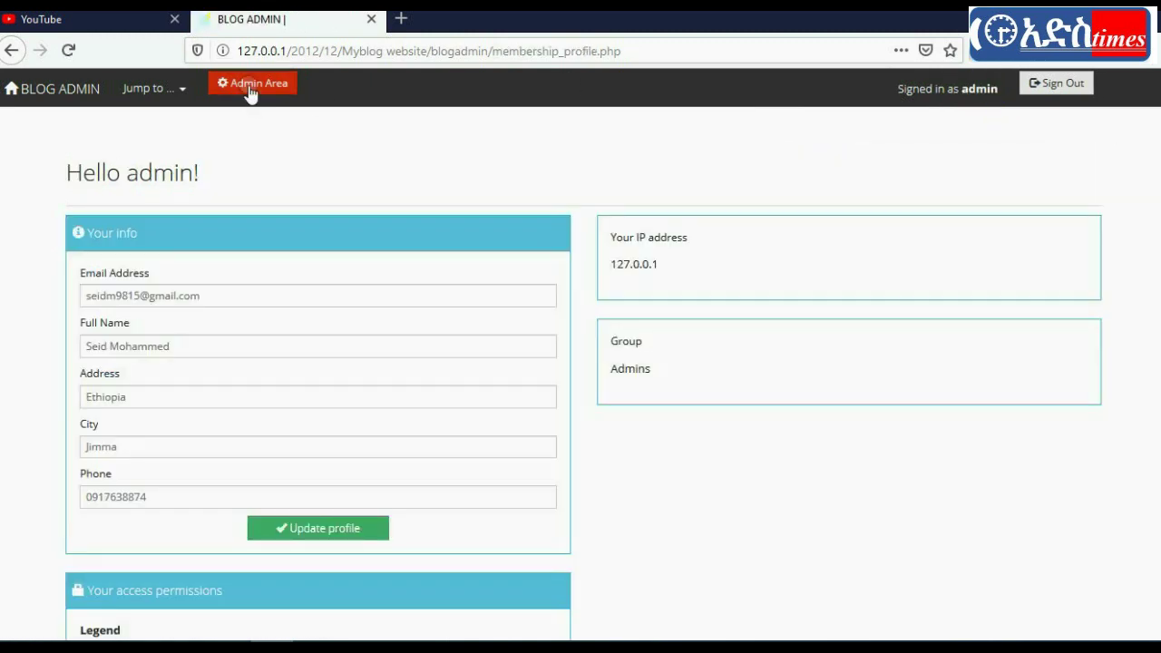
Step: Go to the Admin Area's View Groups list and start adding a new group
{"action": "left_click", "coordinate": [250, 86]}
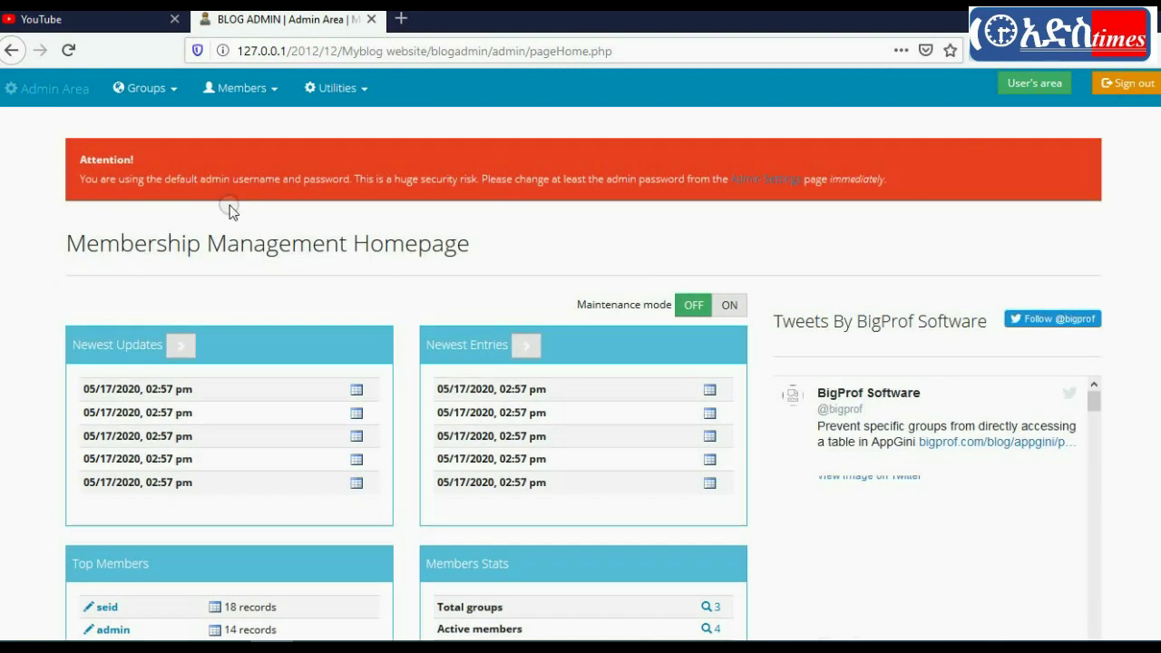
{"action": "left_click", "coordinate": [143, 88]}
{"action": "left_click", "coordinate": [159, 122]}
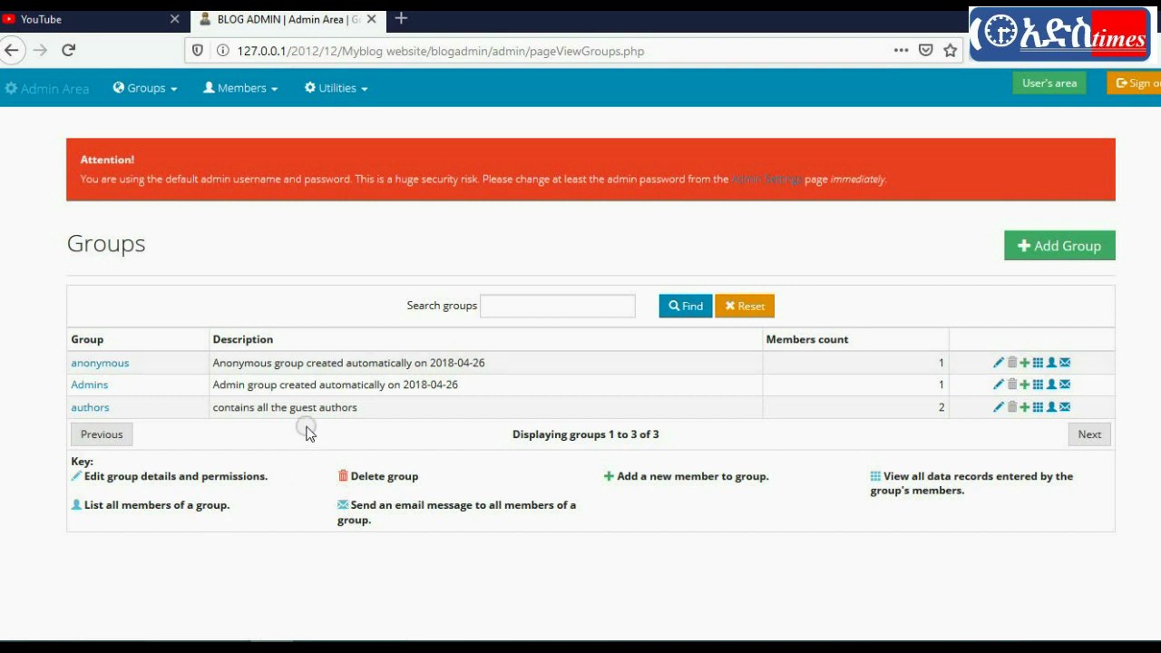
{"action": "left_click", "coordinate": [1034, 245]}
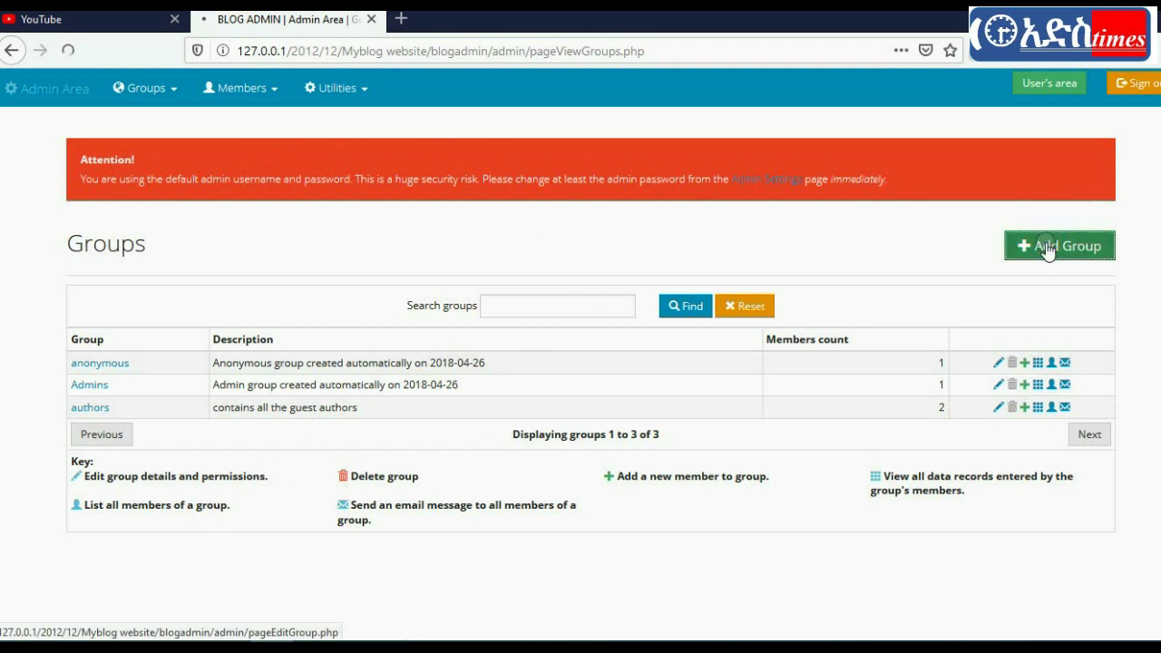
Step: Look over the blank group name field and the table permissions grid, all defaulting to No
{"action": "scroll", "coordinate": [1159, 426], "scroll_direction": "down", "scroll_amount": 10}
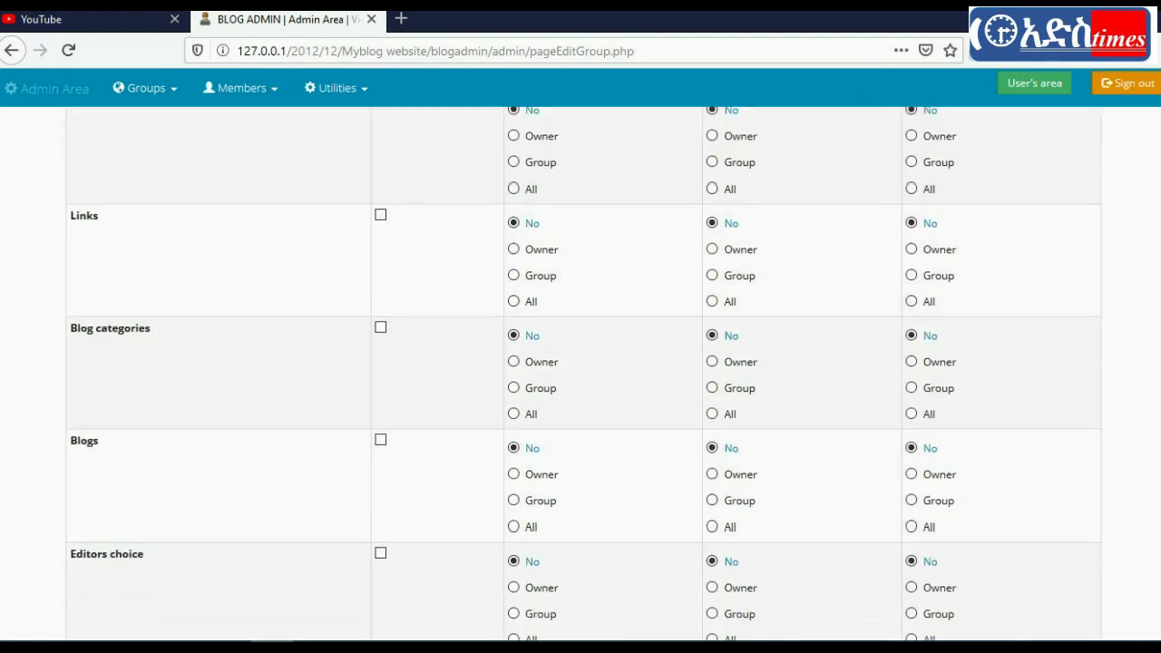
{"action": "scroll", "coordinate": [1159, 426], "scroll_direction": "up", "scroll_amount": 3}
{"action": "scroll", "coordinate": [1159, 426], "scroll_direction": "up", "scroll_amount": 10}
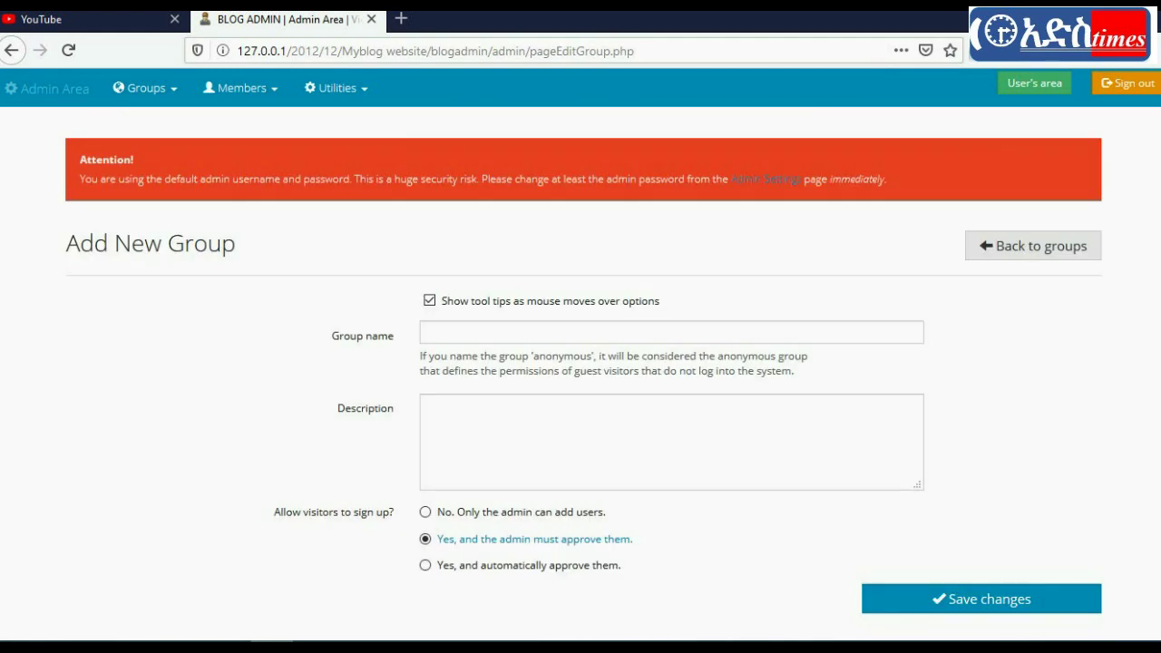
{"action": "left_click", "coordinate": [450, 328]}
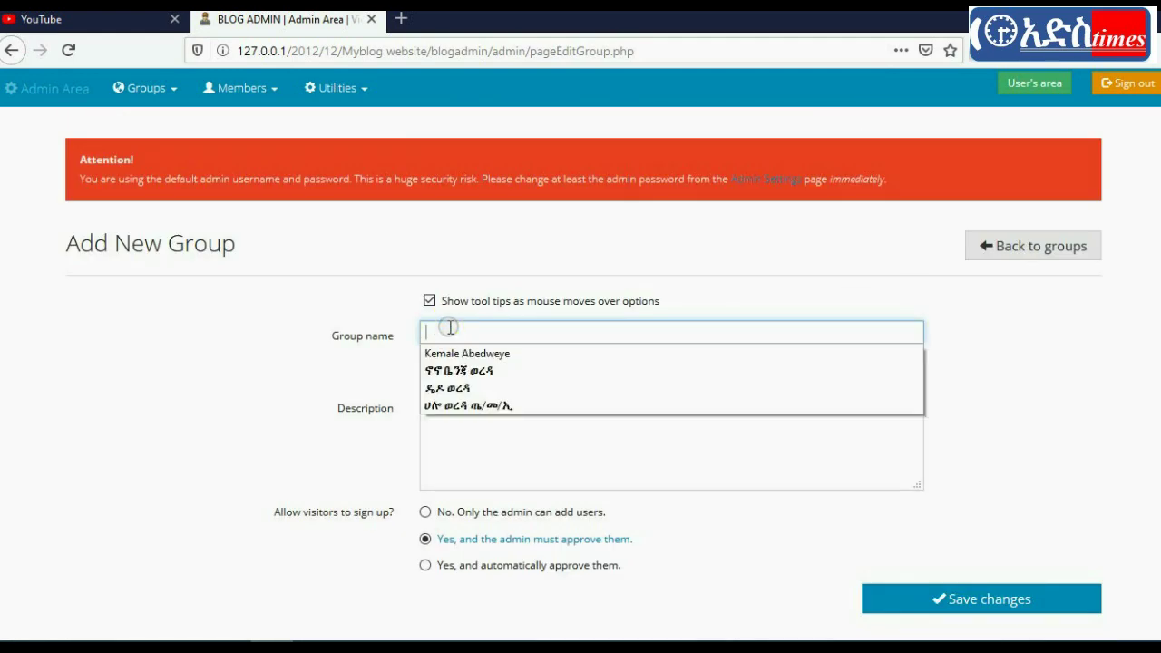
{"action": "left_click", "coordinate": [1076, 344]}
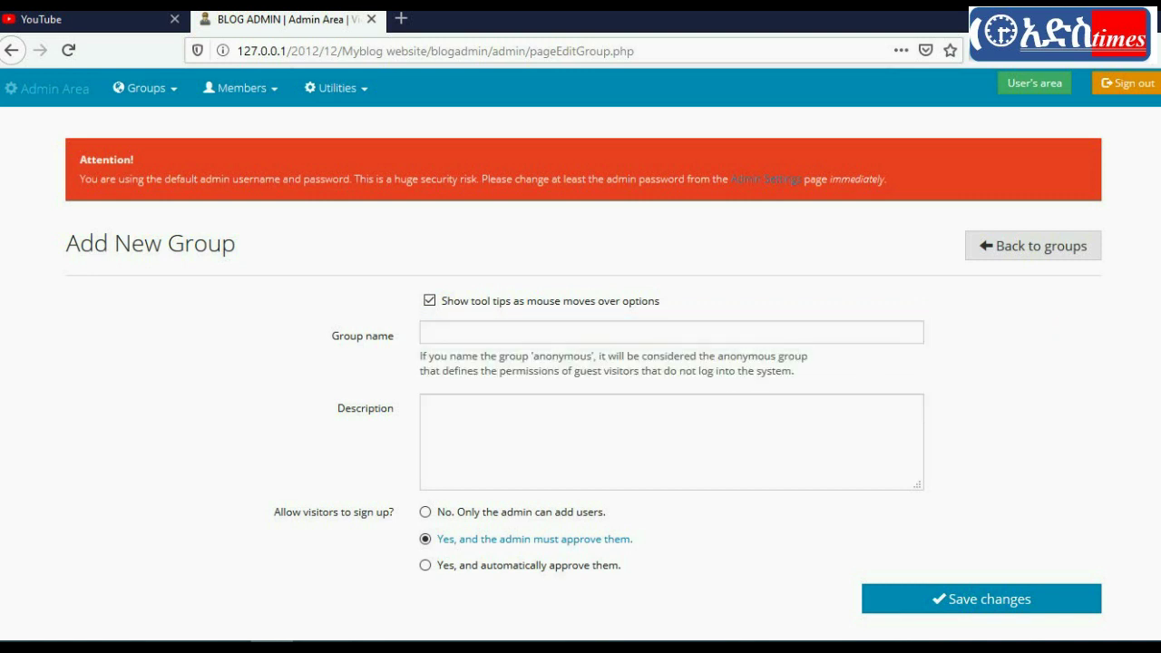
{"action": "scroll", "coordinate": [125, 458], "scroll_direction": "down", "scroll_amount": 4}
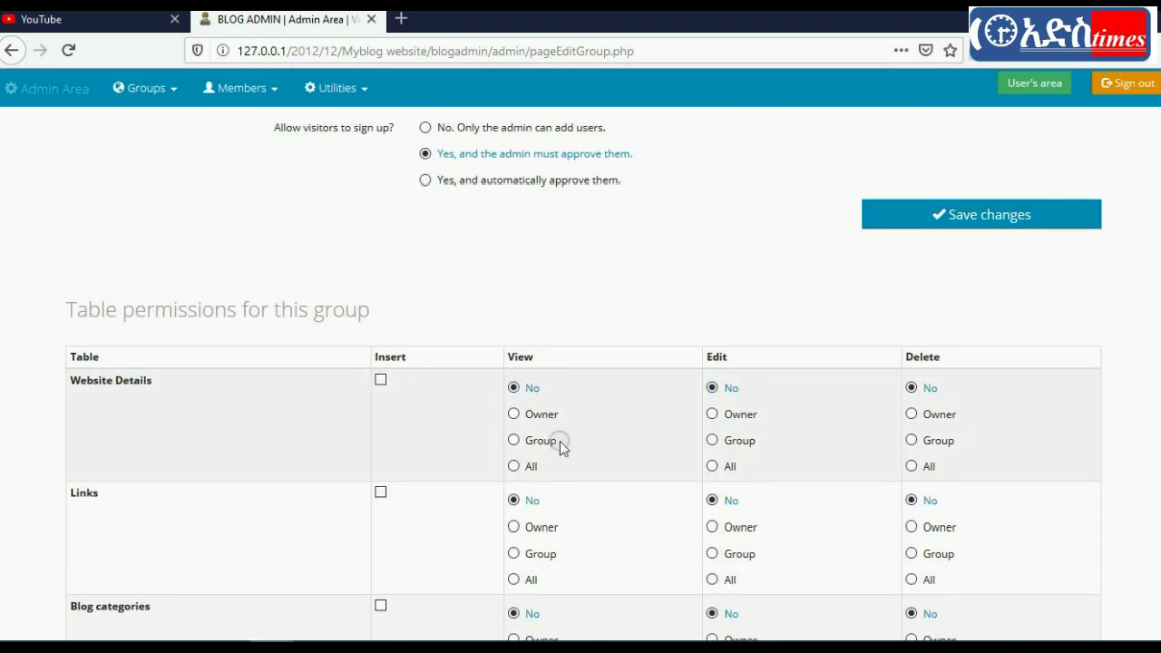
{"action": "scroll", "coordinate": [441, 550], "scroll_direction": "down", "scroll_amount": 5}
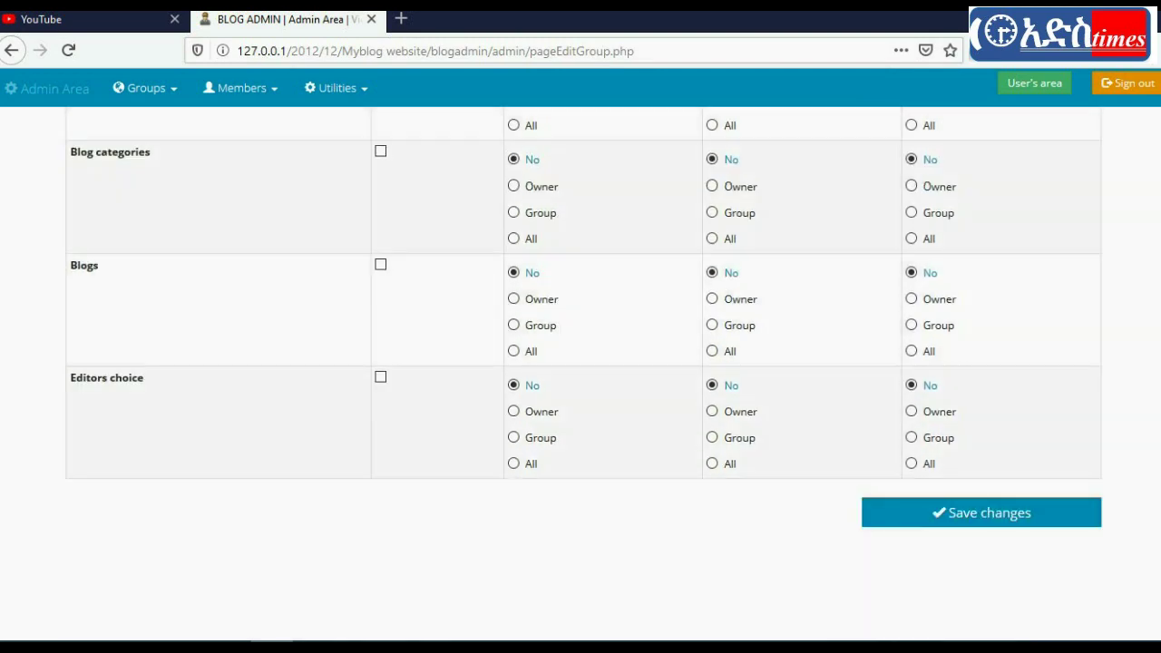
{"action": "scroll", "coordinate": [584, 362], "scroll_direction": "up", "scroll_amount": 15}
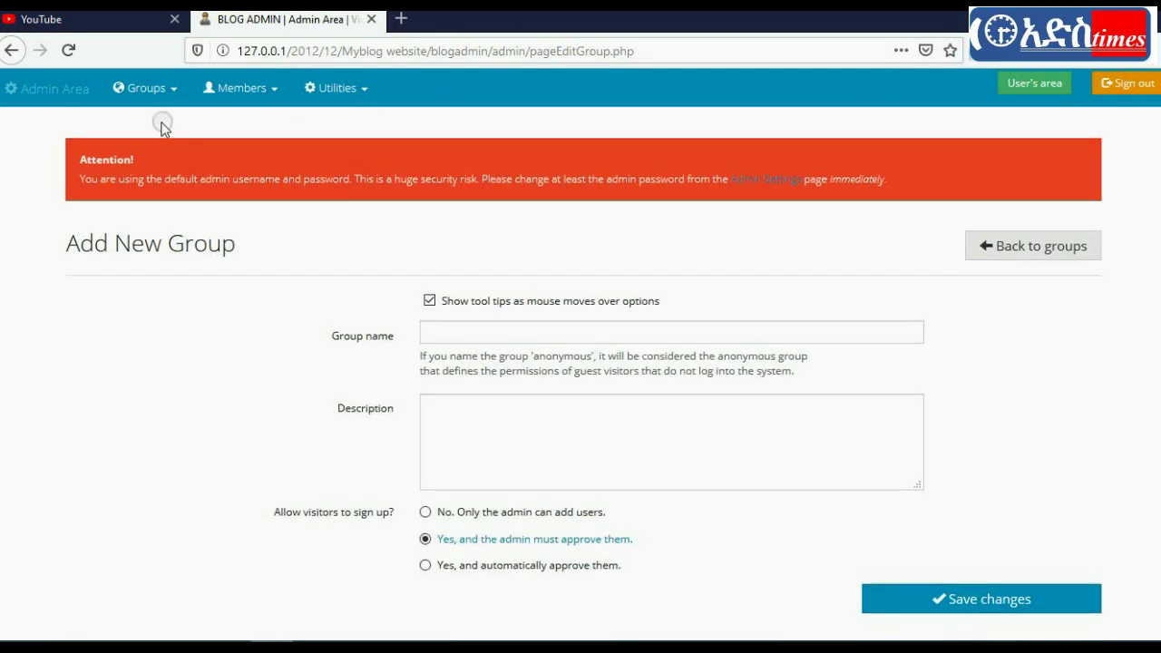
{"action": "left_click", "coordinate": [159, 89]}
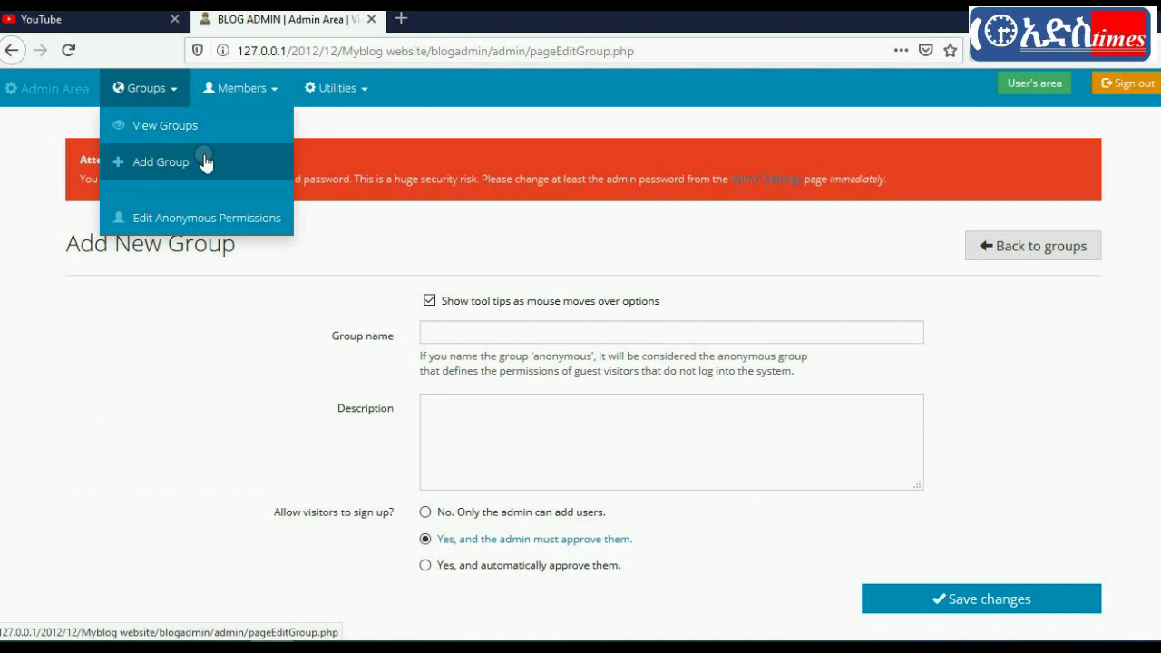
Step: Open the Members list, review the admin member's details, and return to the list
{"action": "left_click", "coordinate": [257, 100]}
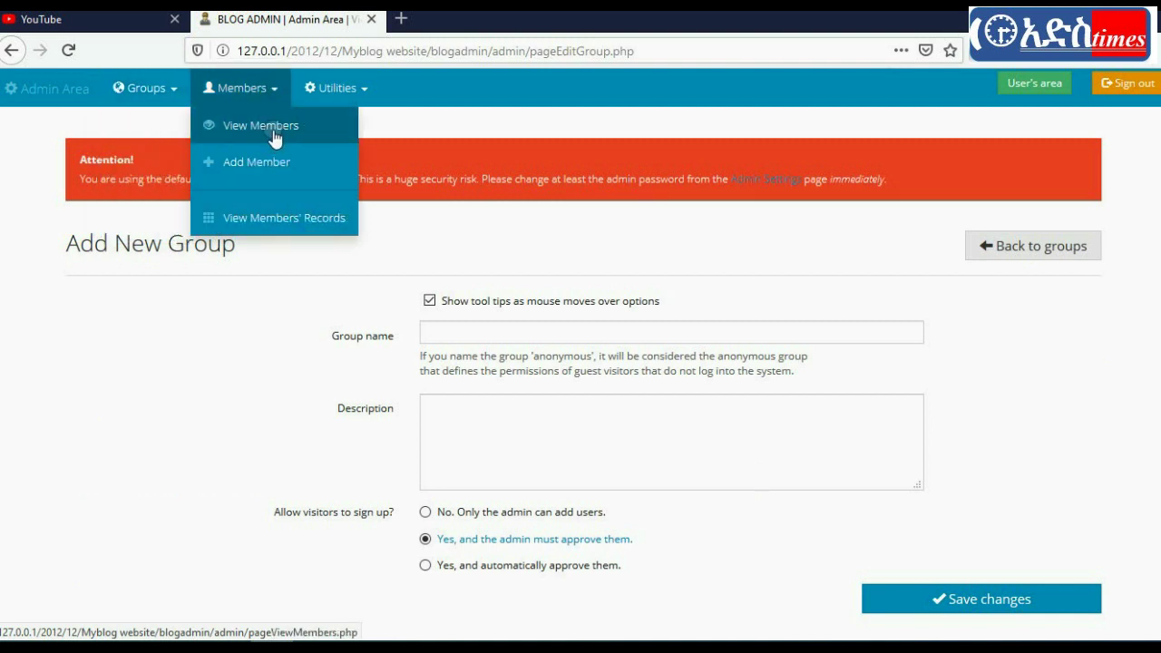
{"action": "left_click", "coordinate": [273, 129]}
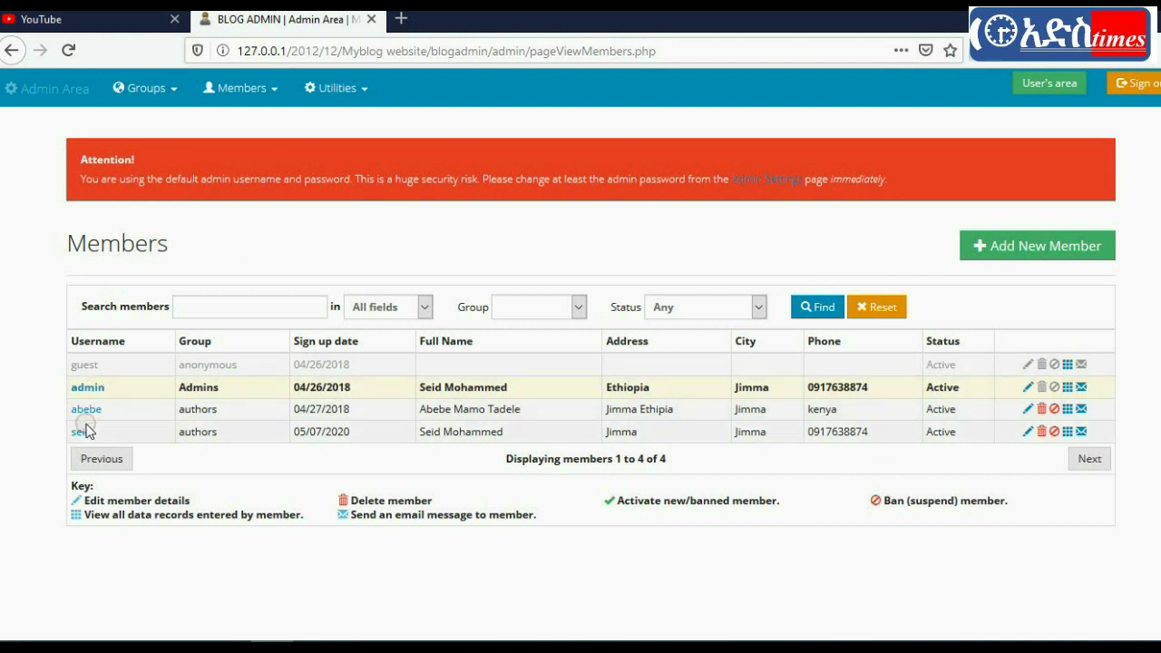
{"action": "left_click", "coordinate": [88, 388]}
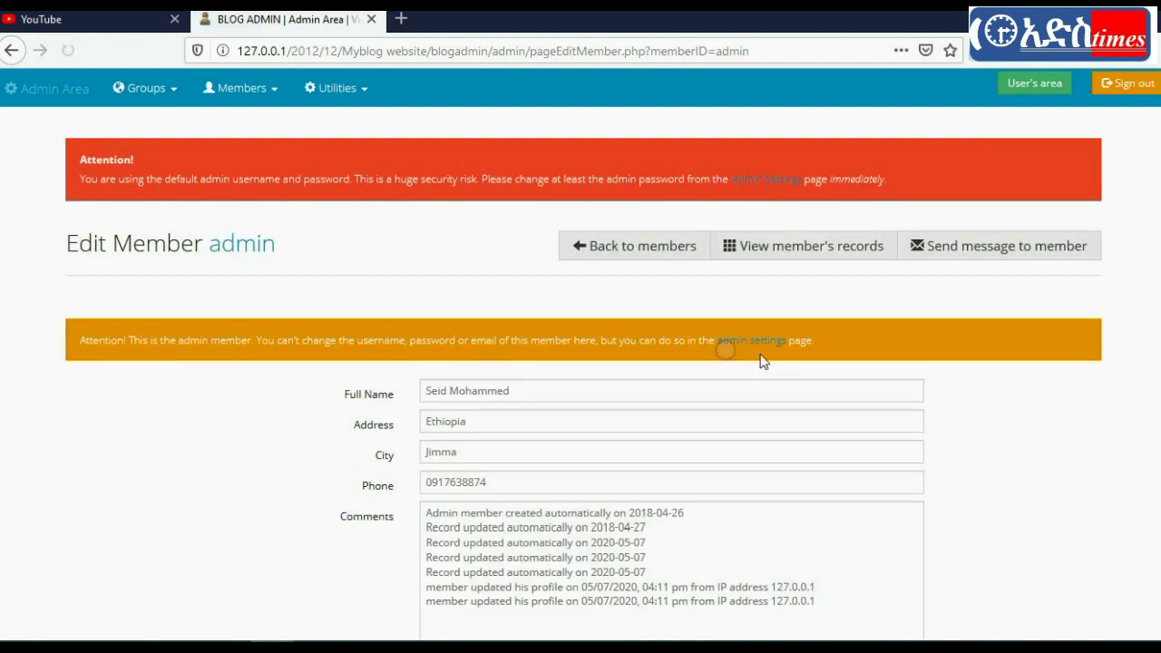
{"action": "scroll", "coordinate": [581, 362], "scroll_direction": "down", "scroll_amount": 2}
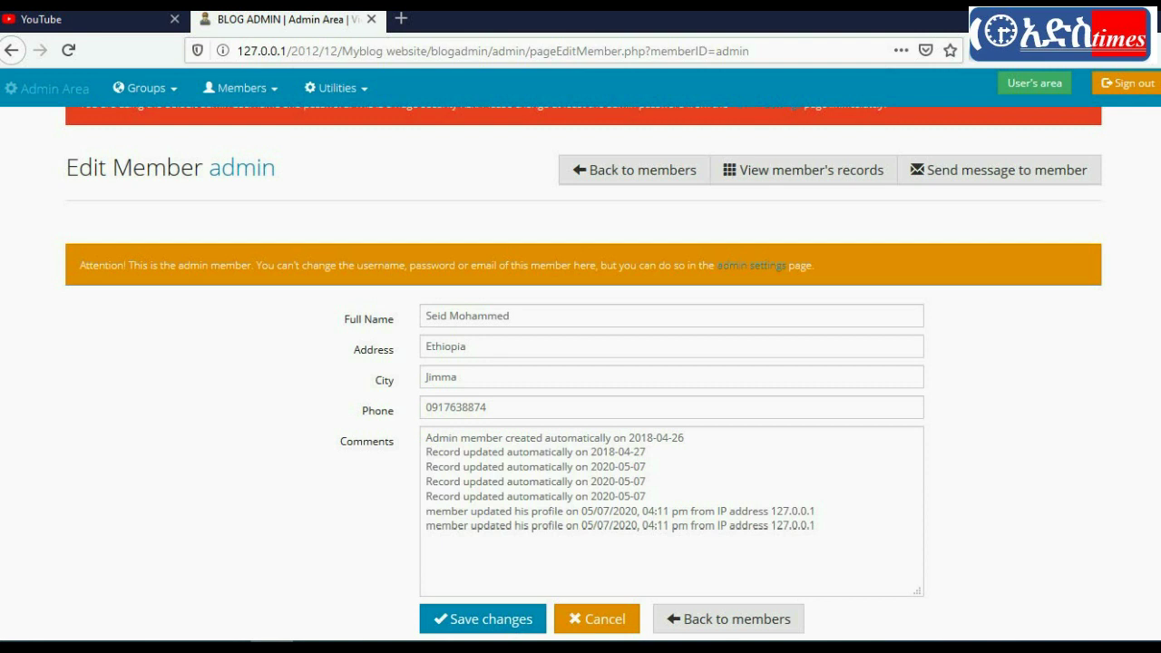
{"action": "scroll", "coordinate": [581, 363], "scroll_direction": "up", "scroll_amount": 2}
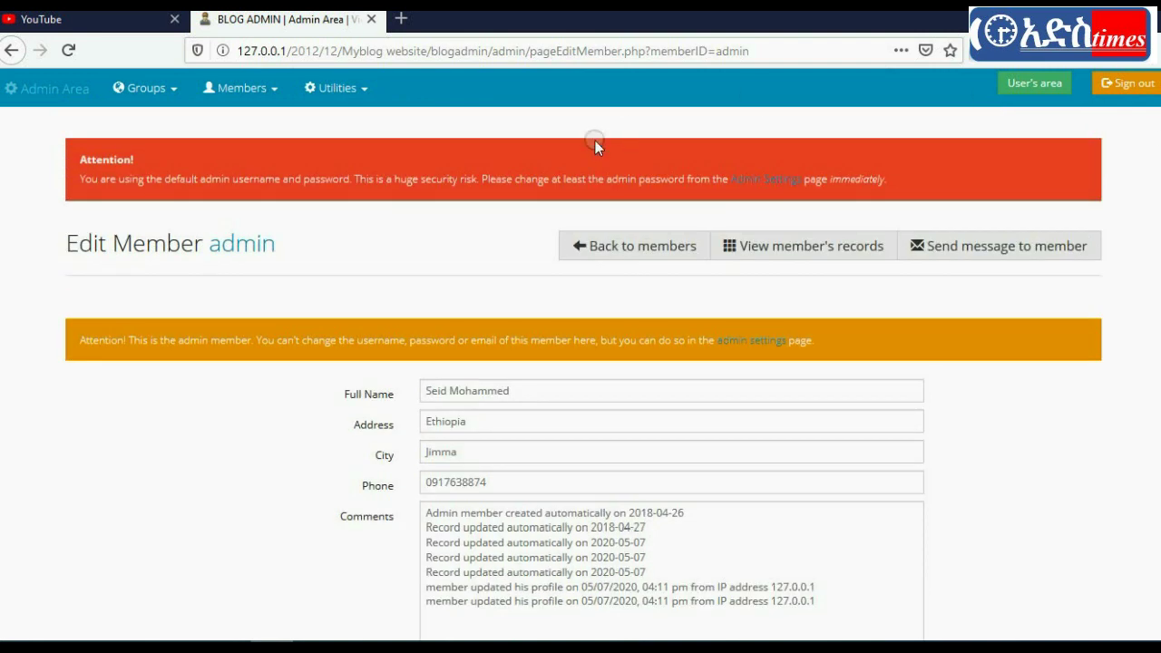
{"action": "left_click", "coordinate": [646, 244]}
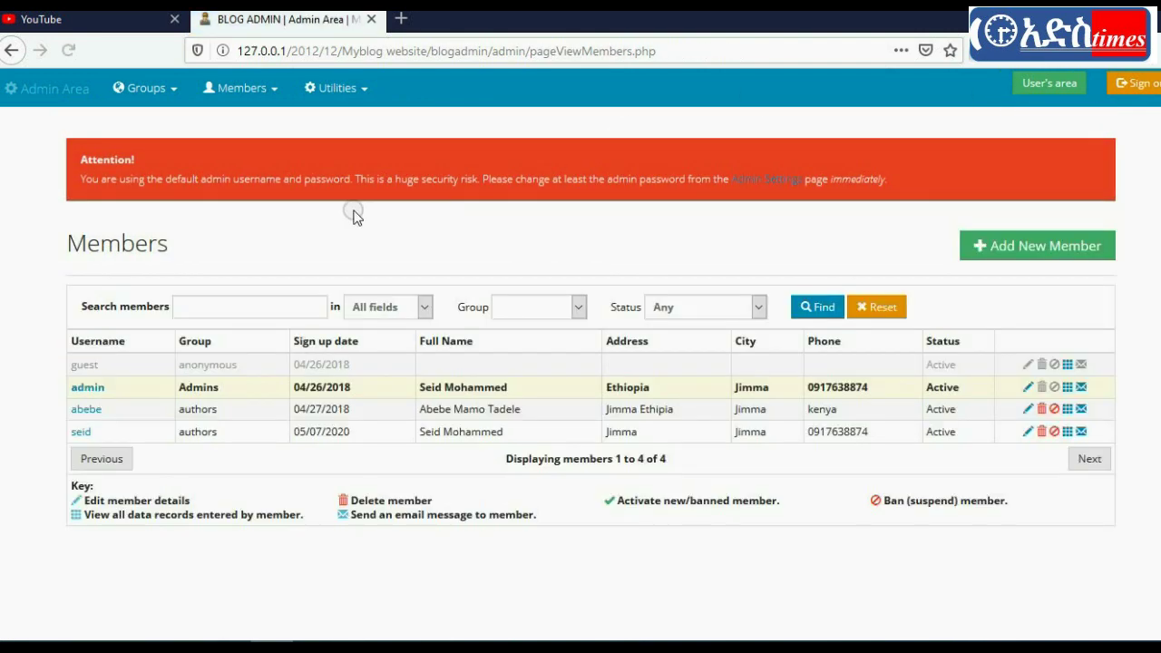
Step: Review member abebe's details, then return to the Members list
{"action": "left_click", "coordinate": [86, 411]}
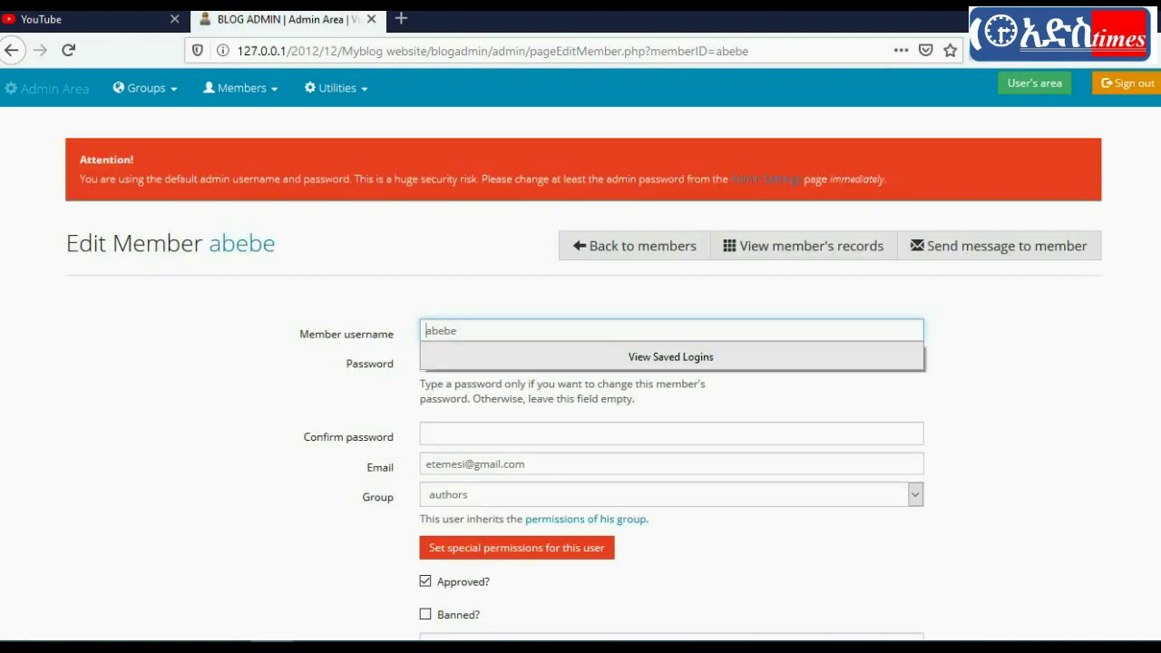
{"action": "scroll", "coordinate": [581, 363], "scroll_direction": "down", "scroll_amount": 4}
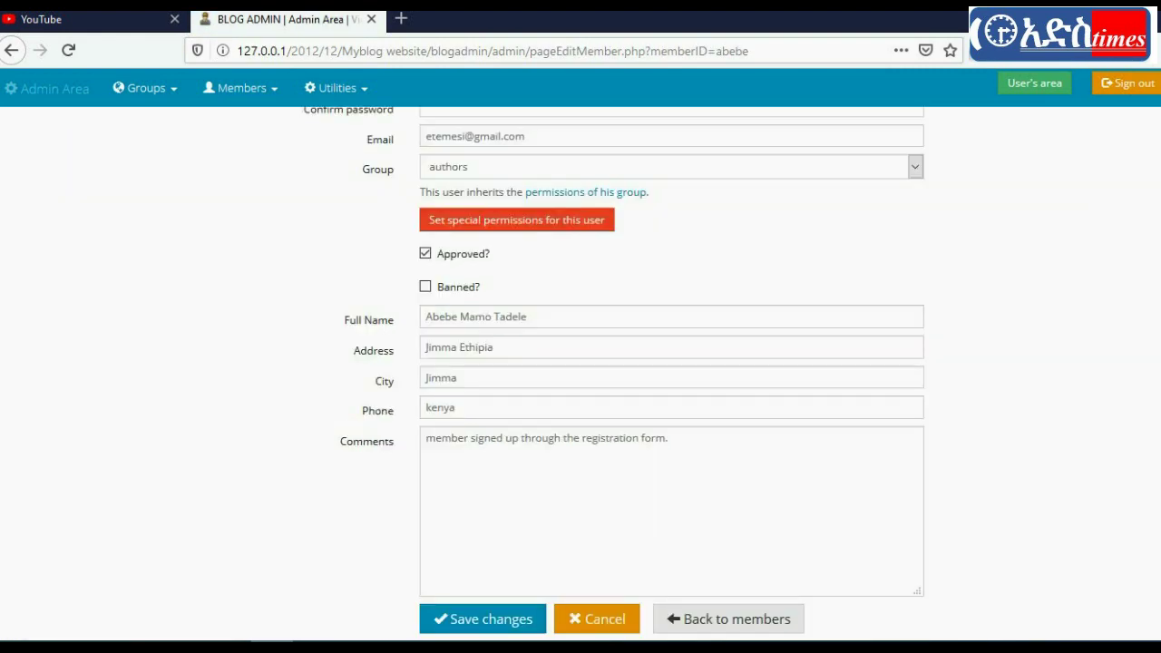
{"action": "scroll", "coordinate": [581, 362], "scroll_direction": "up", "scroll_amount": 4}
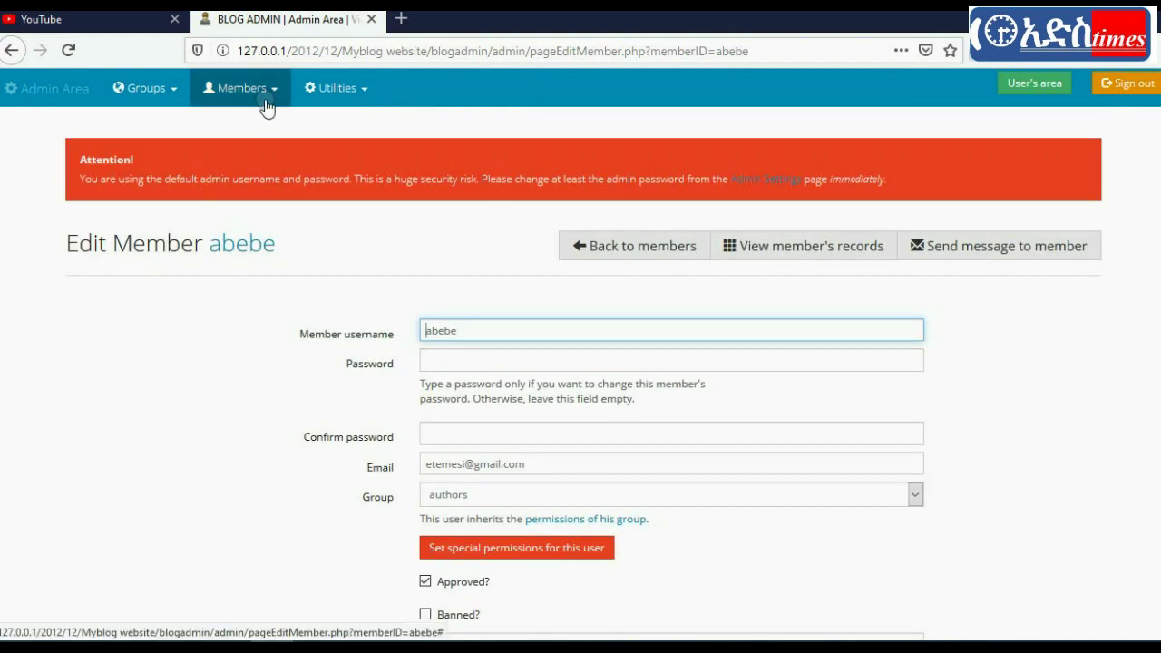
{"action": "left_click", "coordinate": [262, 95]}
{"action": "left_click", "coordinate": [234, 125]}
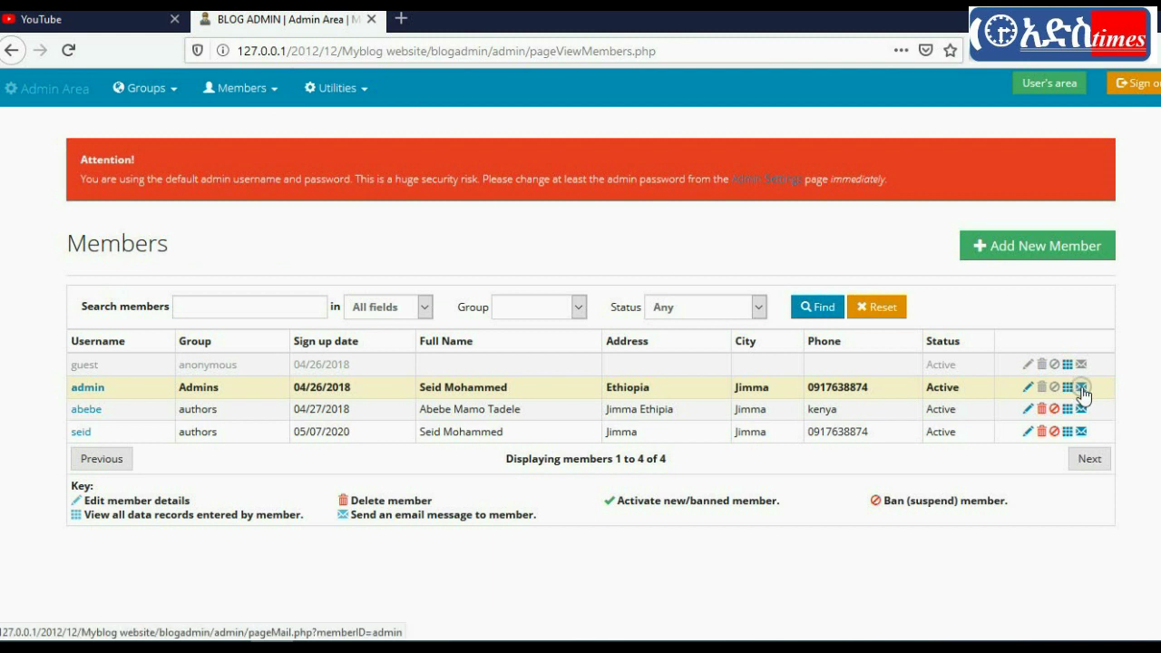
Step: Start a mail message to the admin member, with empty Subject and Message fields
{"action": "left_click", "coordinate": [1081, 387]}
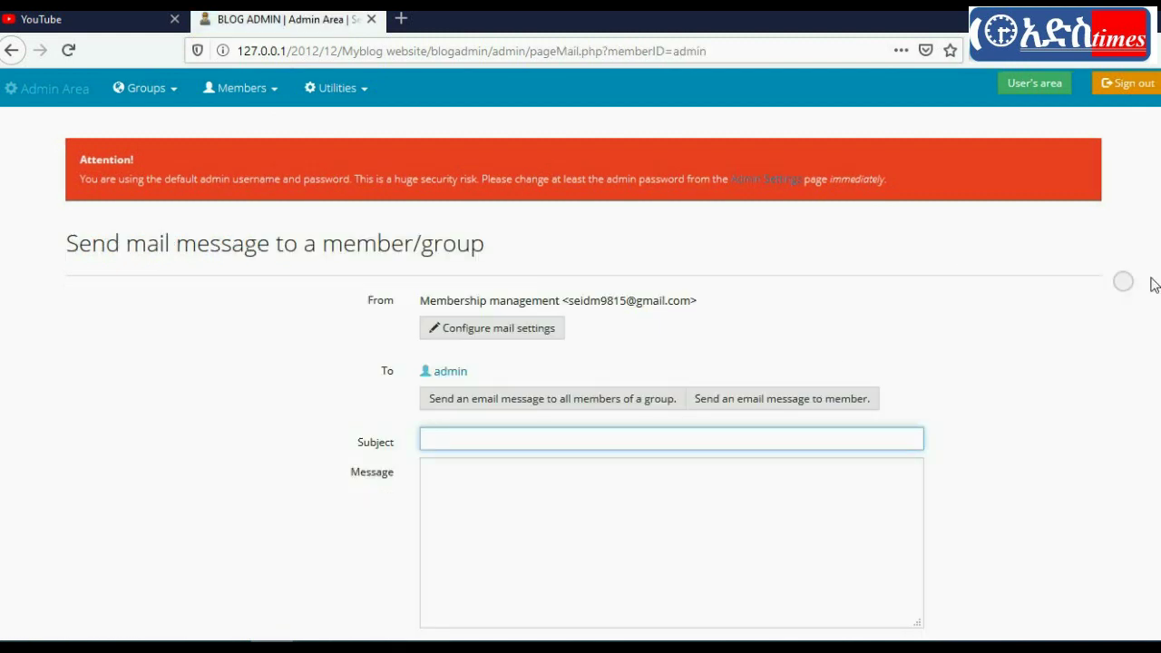
{"action": "scroll", "coordinate": [389, 263], "scroll_direction": "down", "scroll_amount": 2}
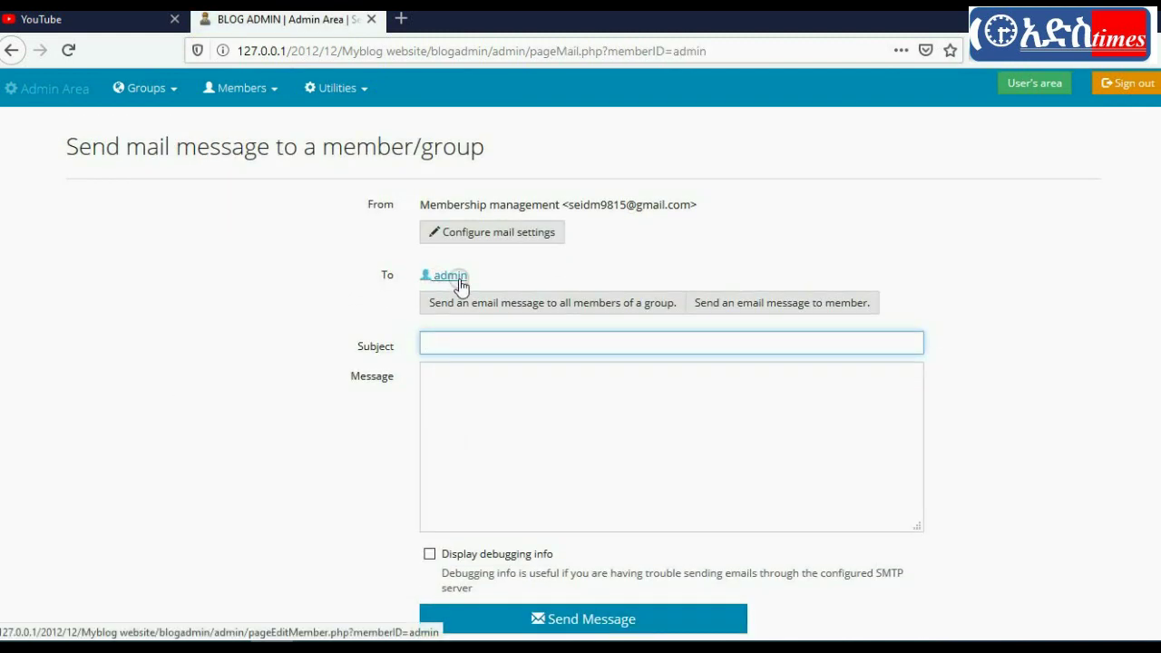
{"action": "left_click", "coordinate": [429, 340]}
{"action": "left_click", "coordinate": [482, 428]}
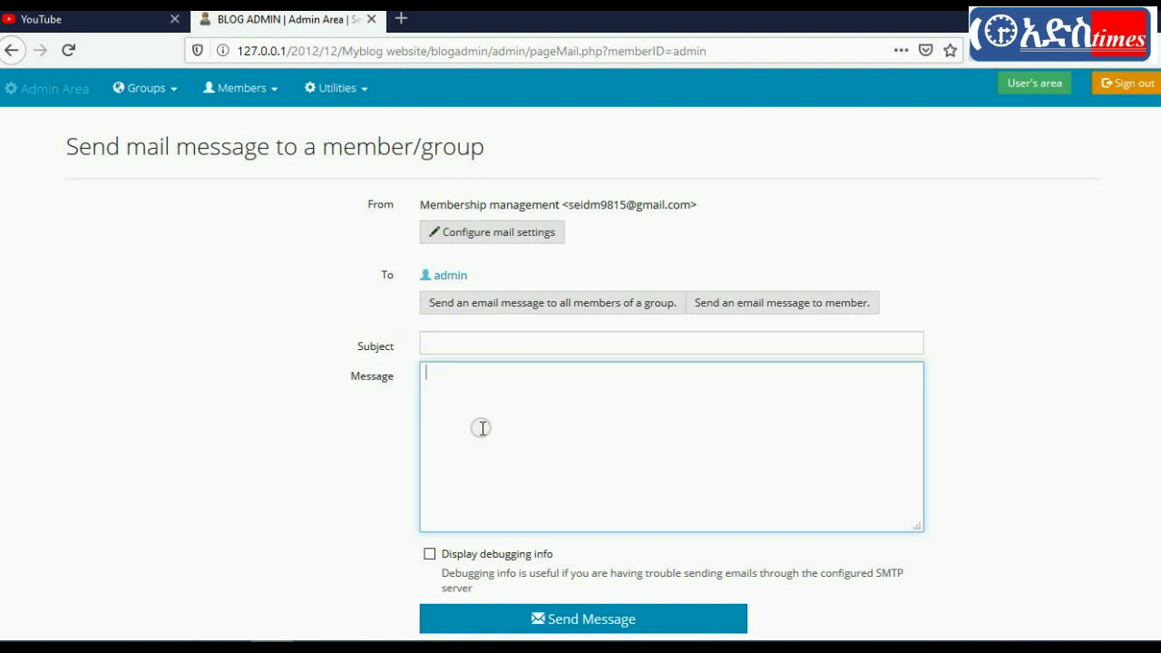
{"action": "left_click", "coordinate": [484, 236]}
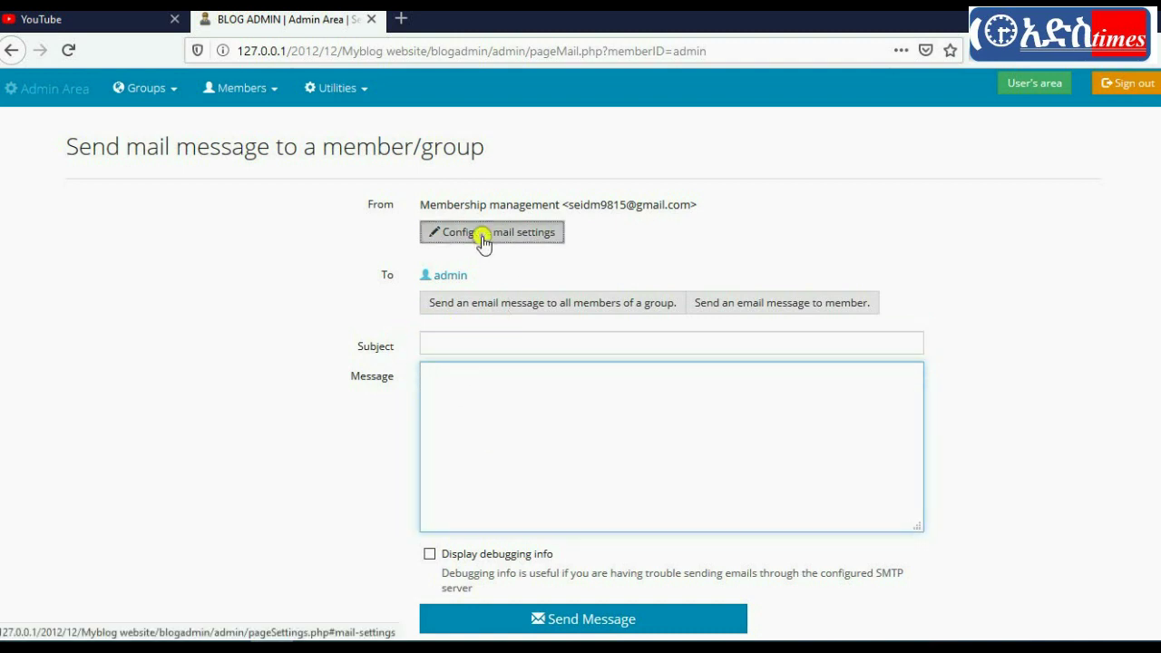
Step: Review the outgoing mail settings, including the SMTP port, and cancel without saving
{"action": "scroll", "coordinate": [580, 362], "scroll_direction": "up", "scroll_amount": 15}
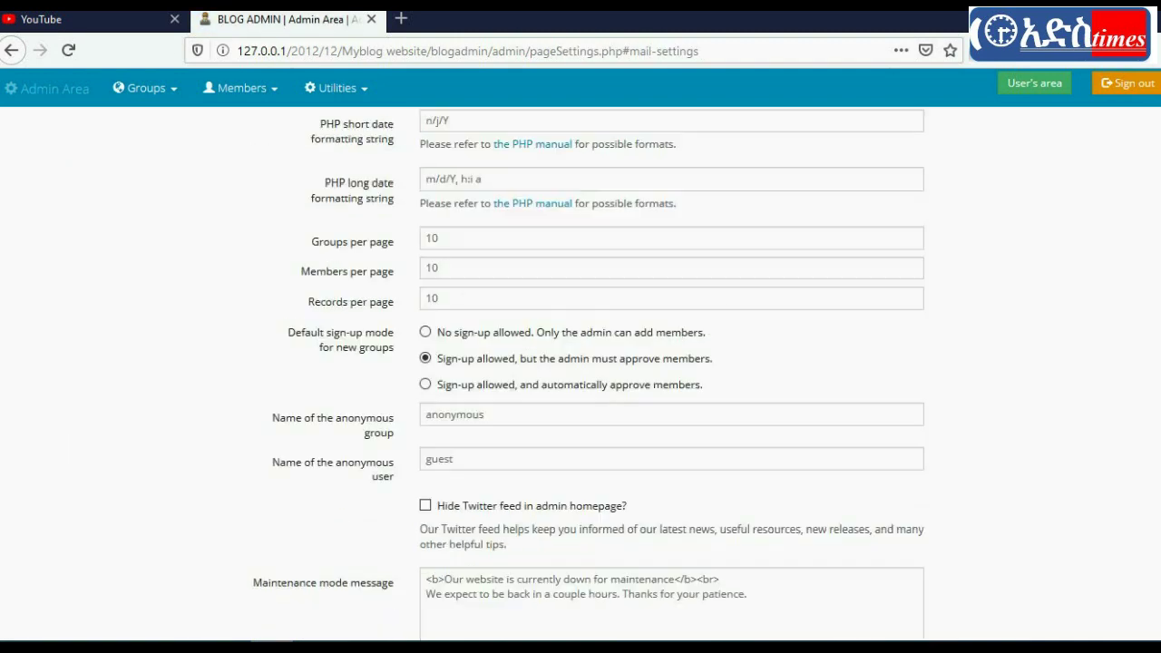
{"action": "scroll", "coordinate": [581, 363], "scroll_direction": "down", "scroll_amount": 3}
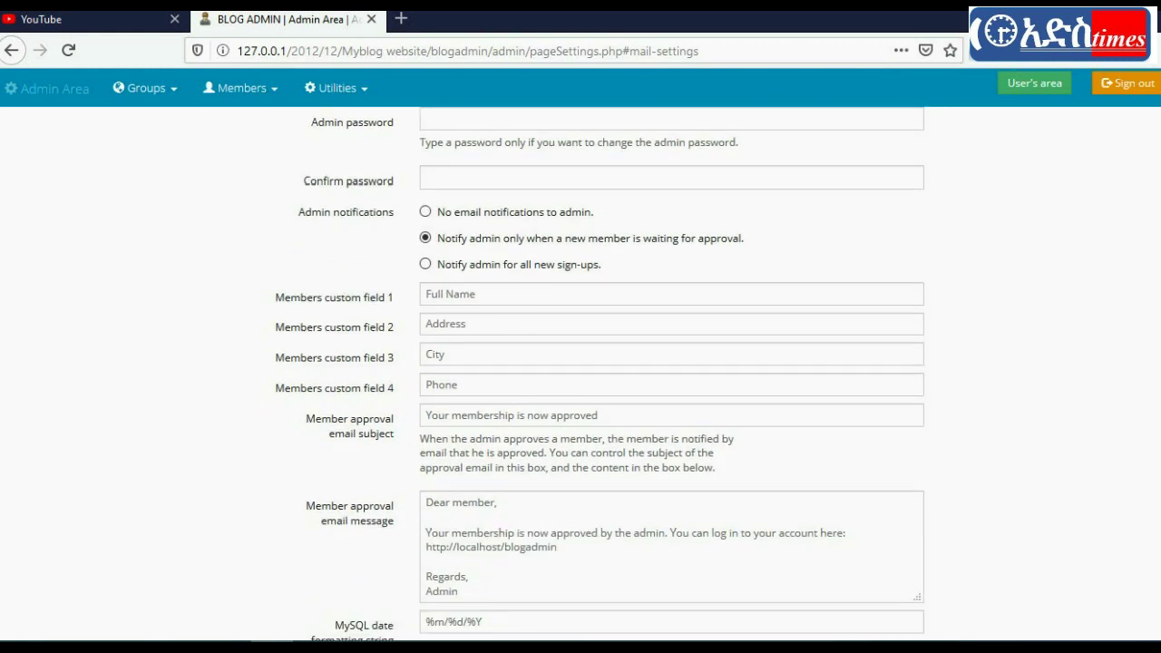
{"action": "scroll", "coordinate": [580, 362], "scroll_direction": "down", "scroll_amount": 15}
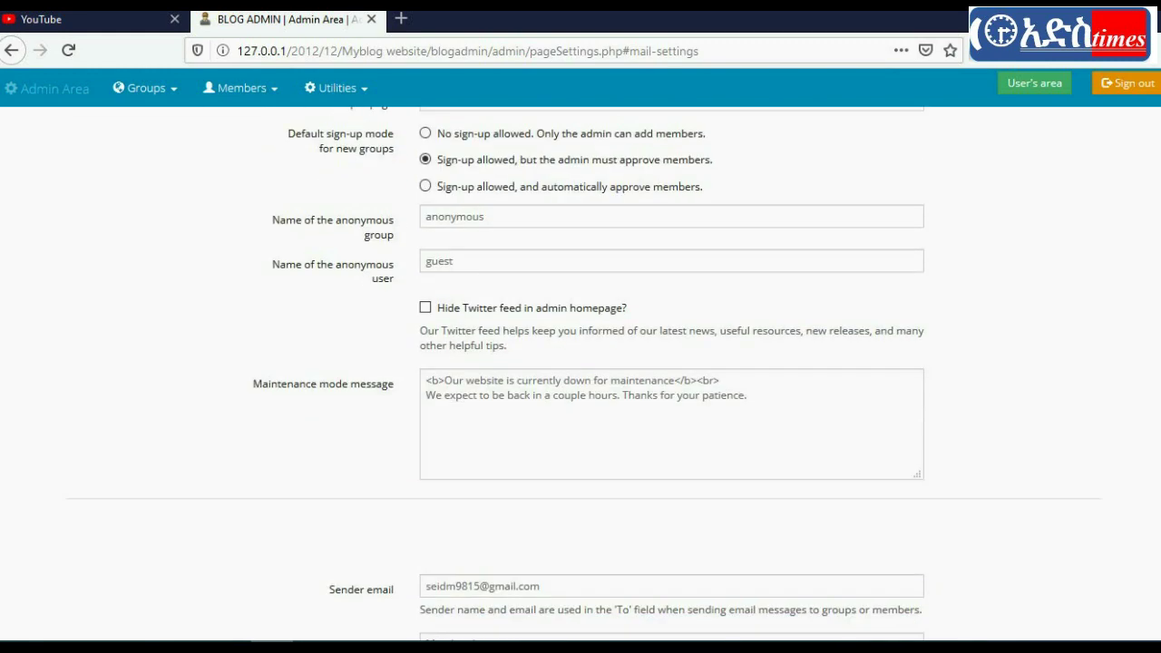
{"action": "scroll", "coordinate": [505, 285], "scroll_direction": "down", "scroll_amount": 8}
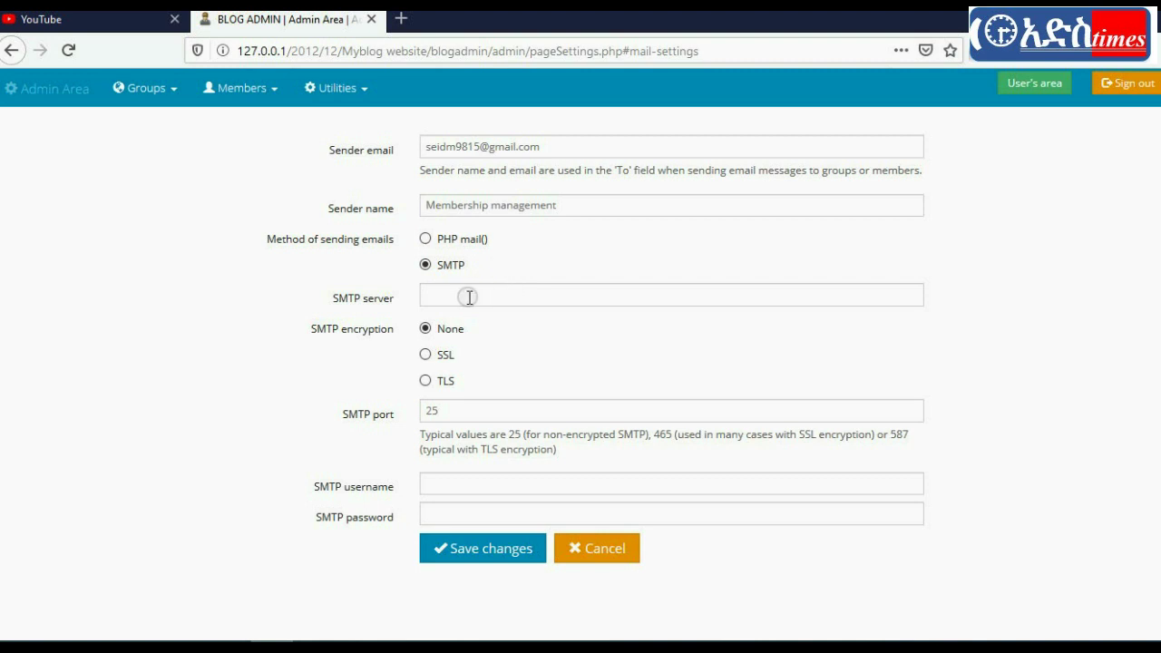
{"action": "left_click", "coordinate": [453, 411]}
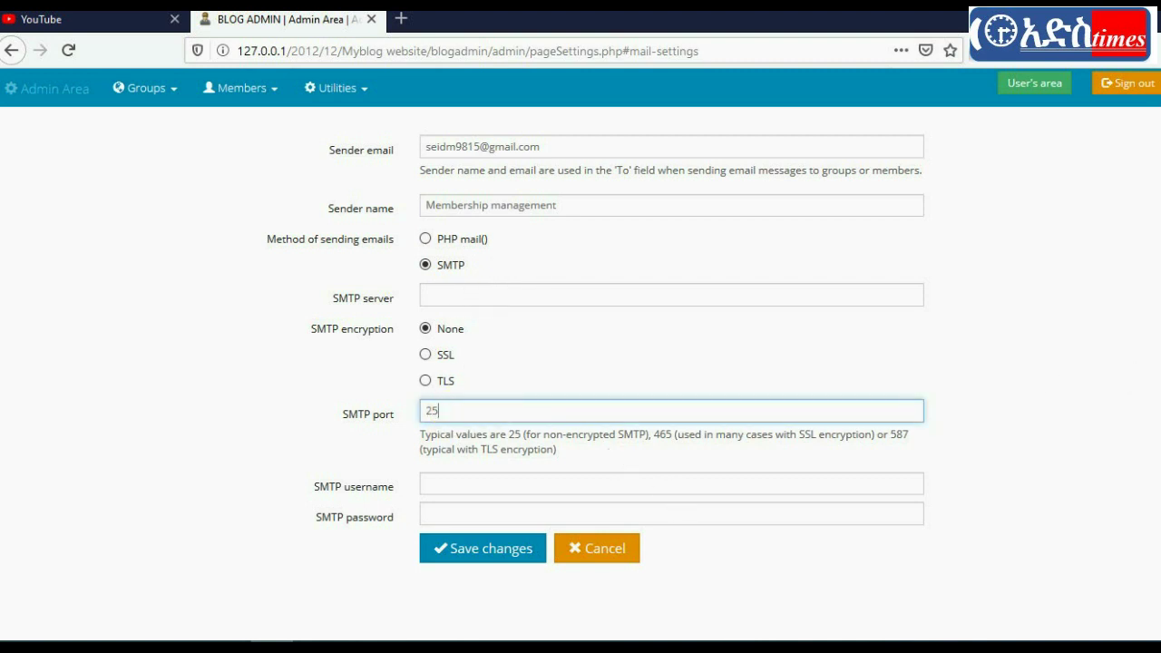
{"action": "left_click", "coordinate": [615, 552]}
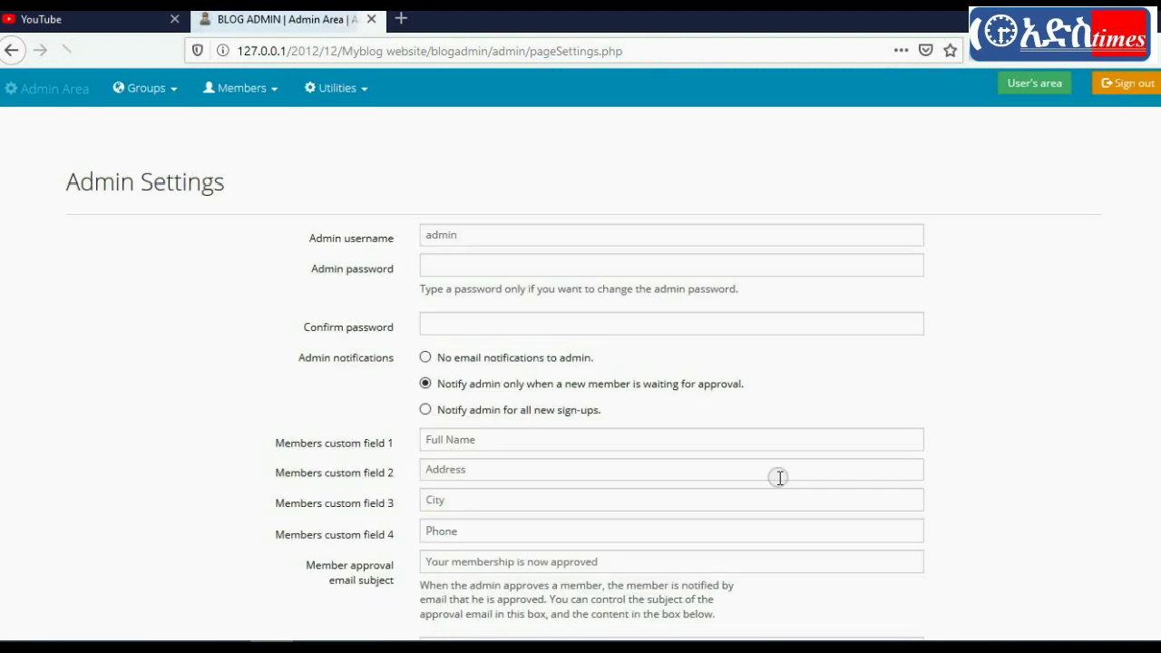
Step: Browse the Utilities pages Admin Settings and Mail All Users, then return to the User's area dashboard
{"action": "left_click", "coordinate": [334, 86]}
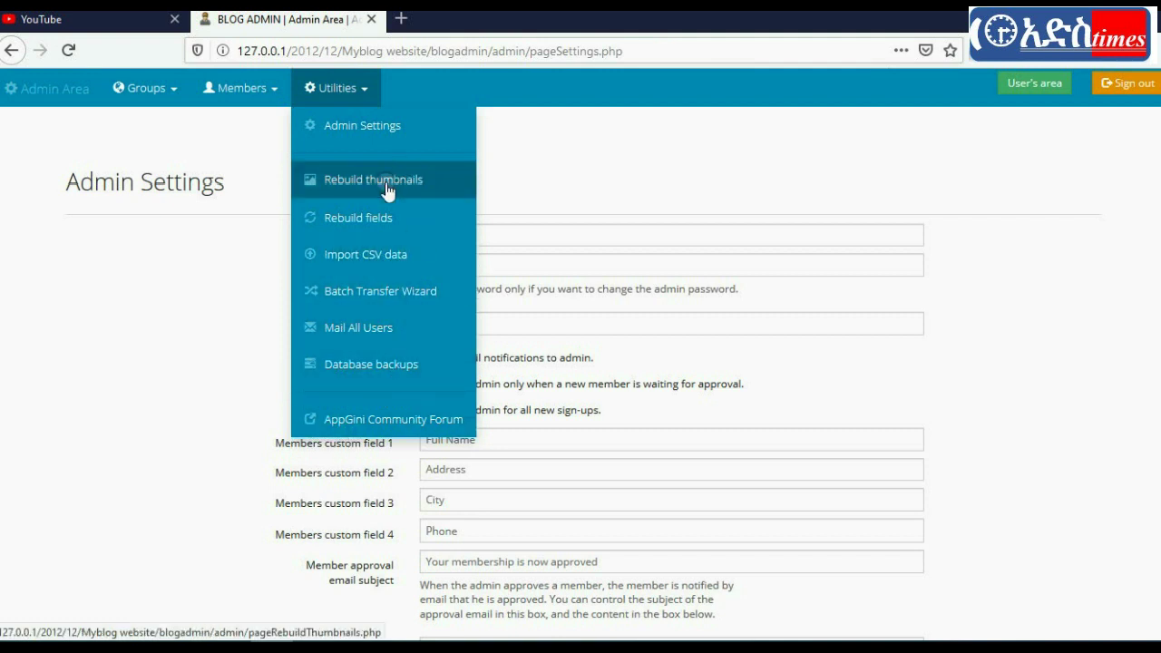
{"action": "left_click", "coordinate": [388, 132]}
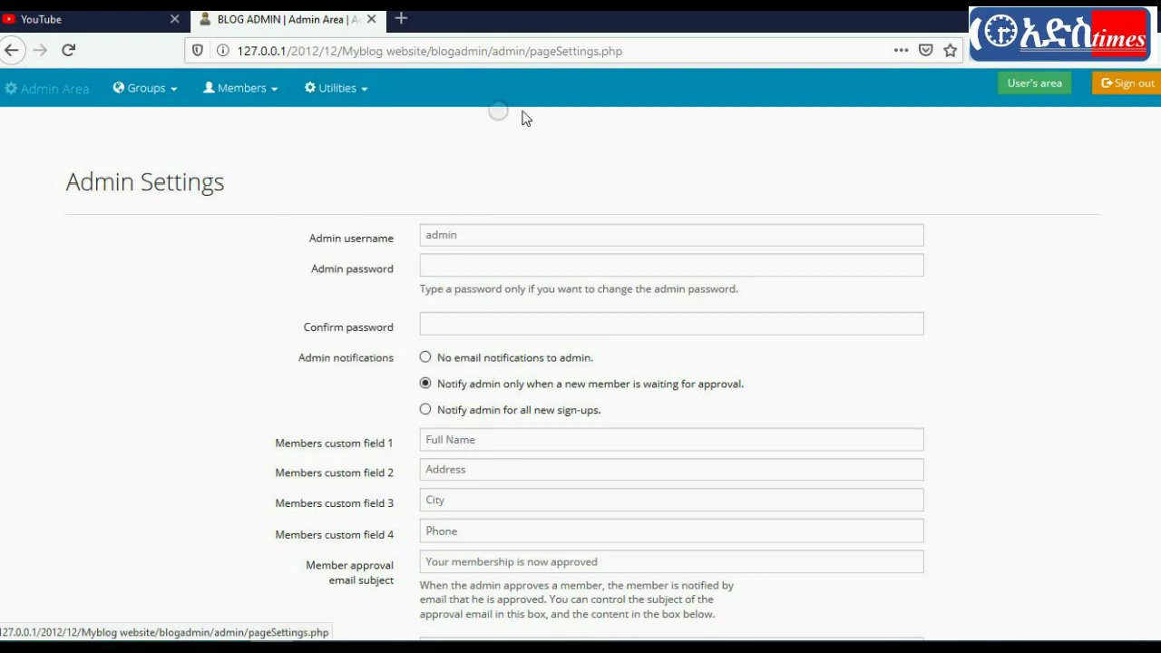
{"action": "scroll", "coordinate": [581, 362], "scroll_direction": "down", "scroll_amount": 20}
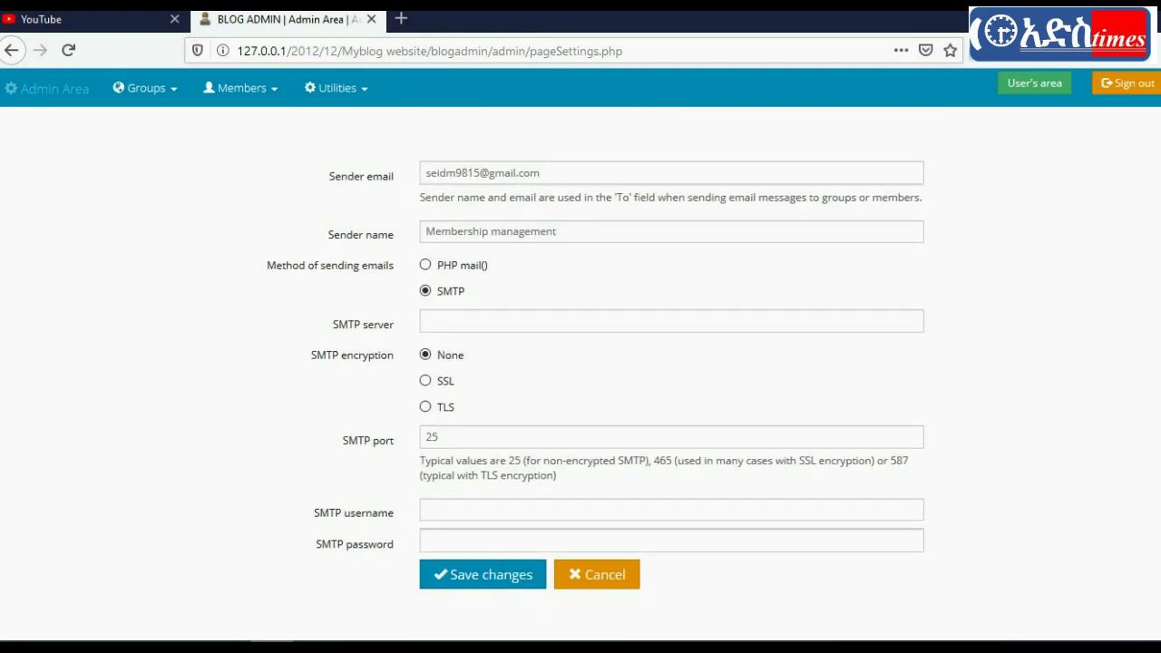
{"action": "scroll", "coordinate": [412, 172], "scroll_direction": "up", "scroll_amount": 20}
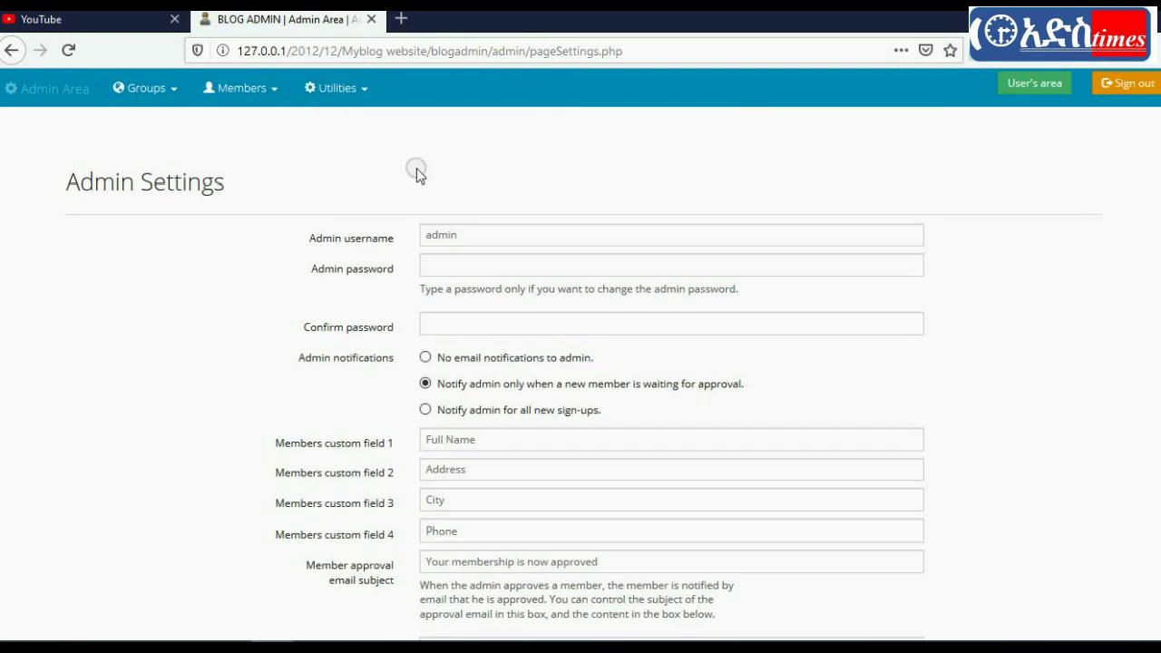
{"action": "left_click", "coordinate": [341, 91]}
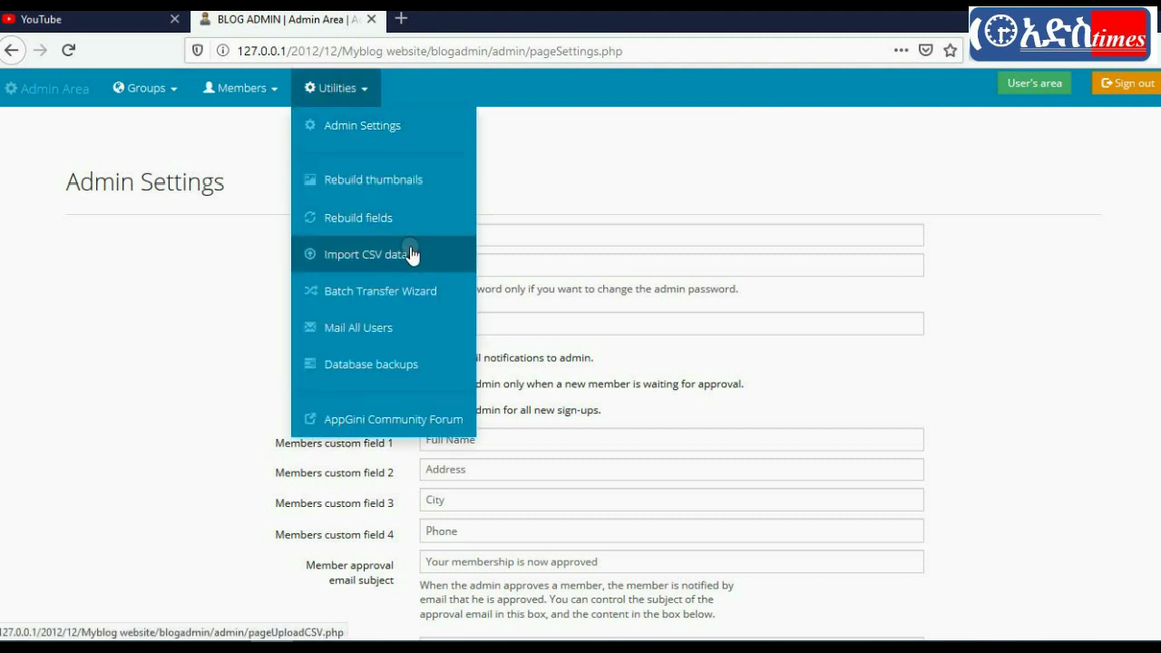
{"action": "left_click", "coordinate": [377, 330]}
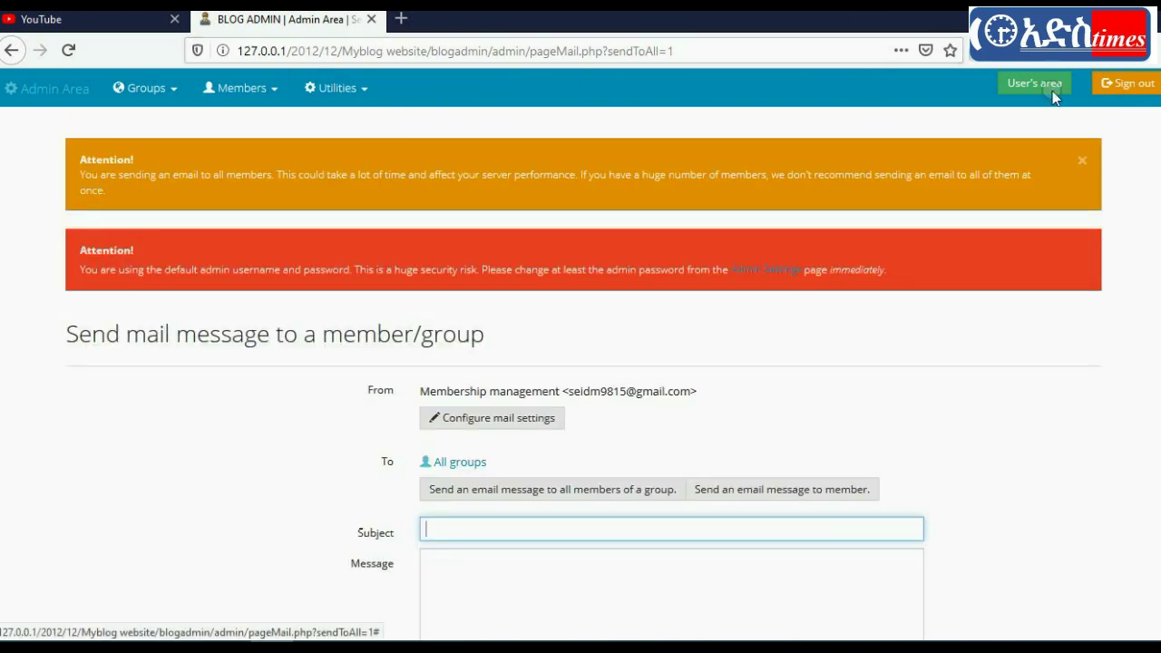
{"action": "left_click", "coordinate": [1034, 83]}
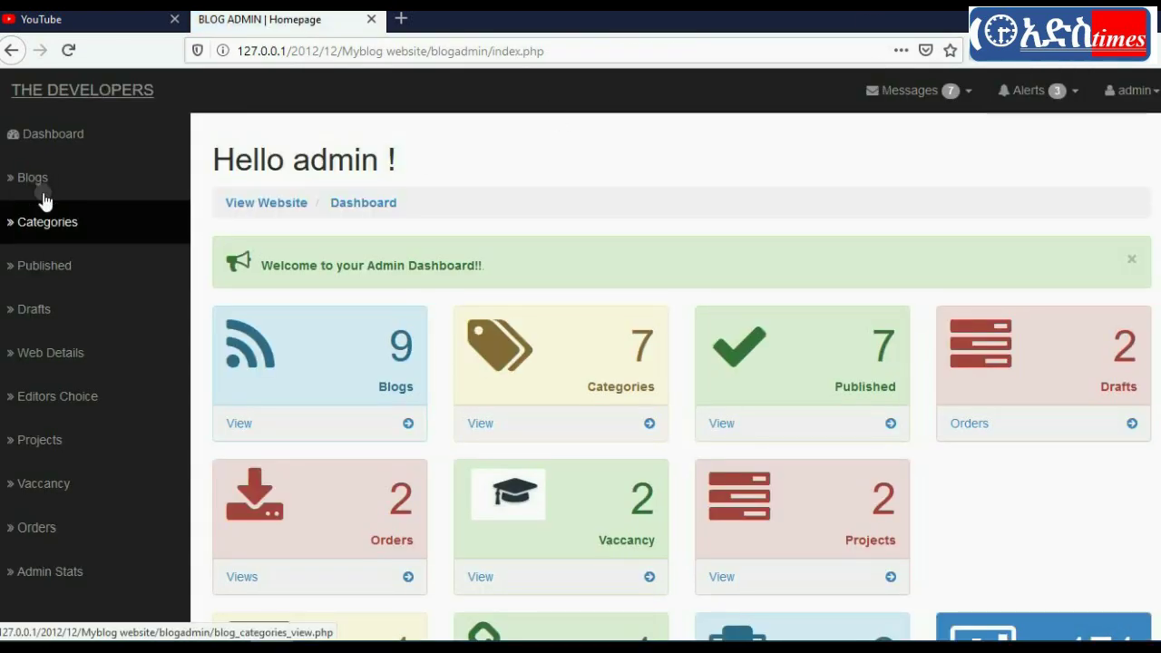
Step: Open the Blogs table and preview the first post's photo in the lightbox
{"action": "left_click", "coordinate": [41, 181]}
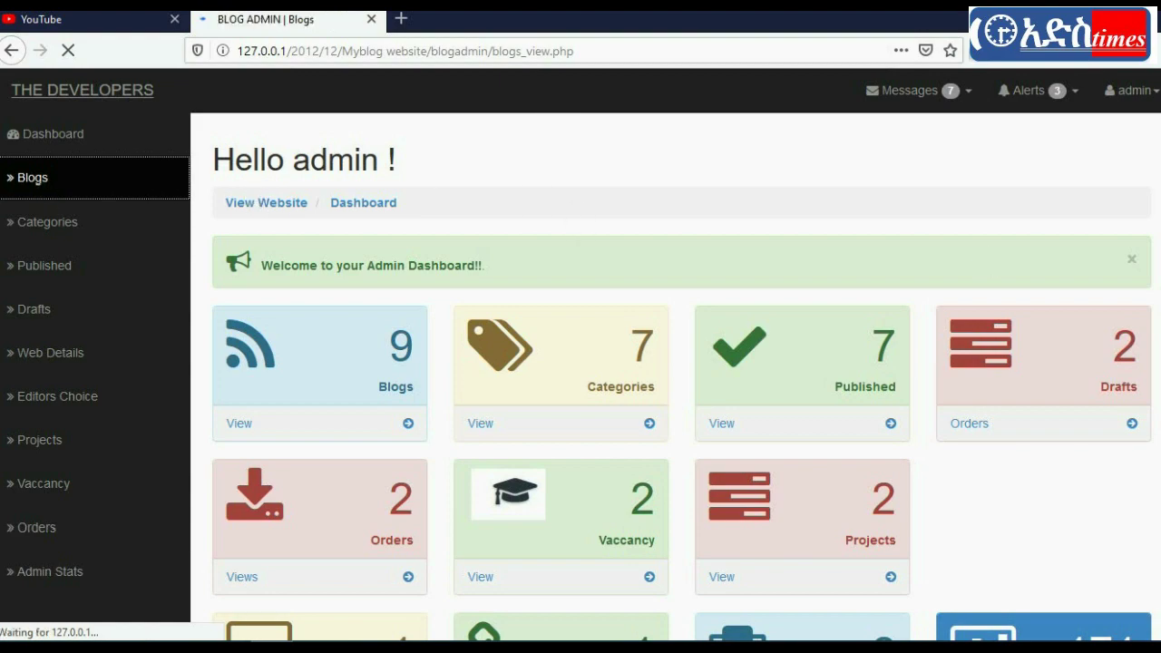
{"action": "scroll", "coordinate": [581, 372], "scroll_direction": "down", "scroll_amount": 6}
{"action": "scroll", "coordinate": [580, 372], "scroll_direction": "up", "scroll_amount": 7}
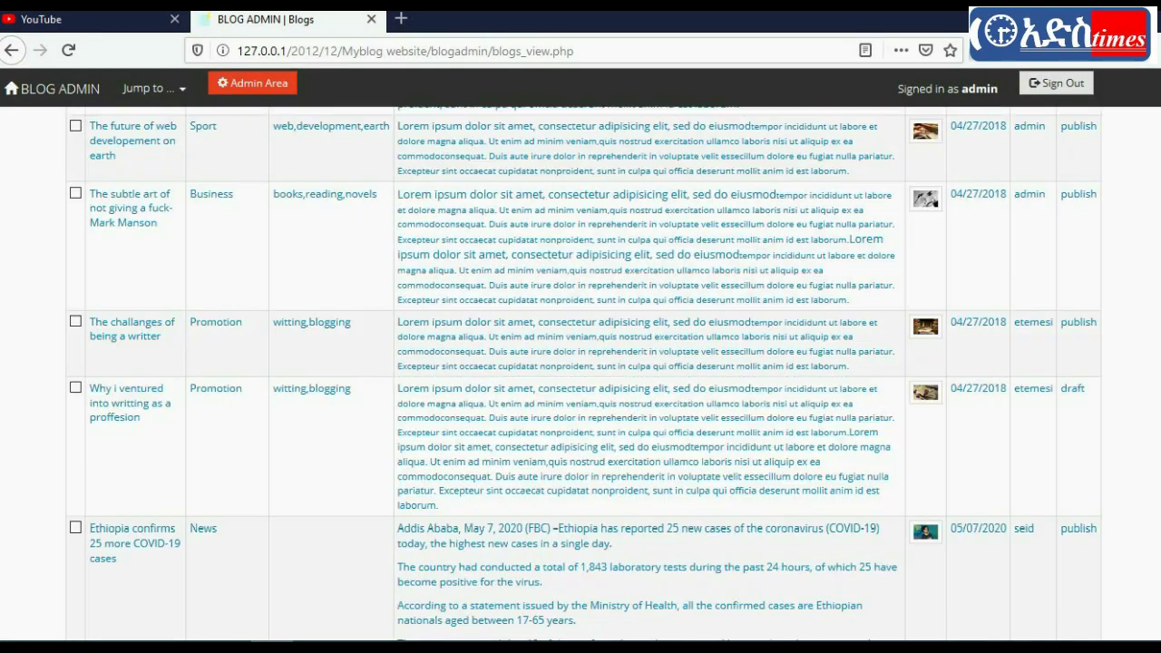
{"action": "scroll", "coordinate": [768, 186], "scroll_direction": "down", "scroll_amount": 2}
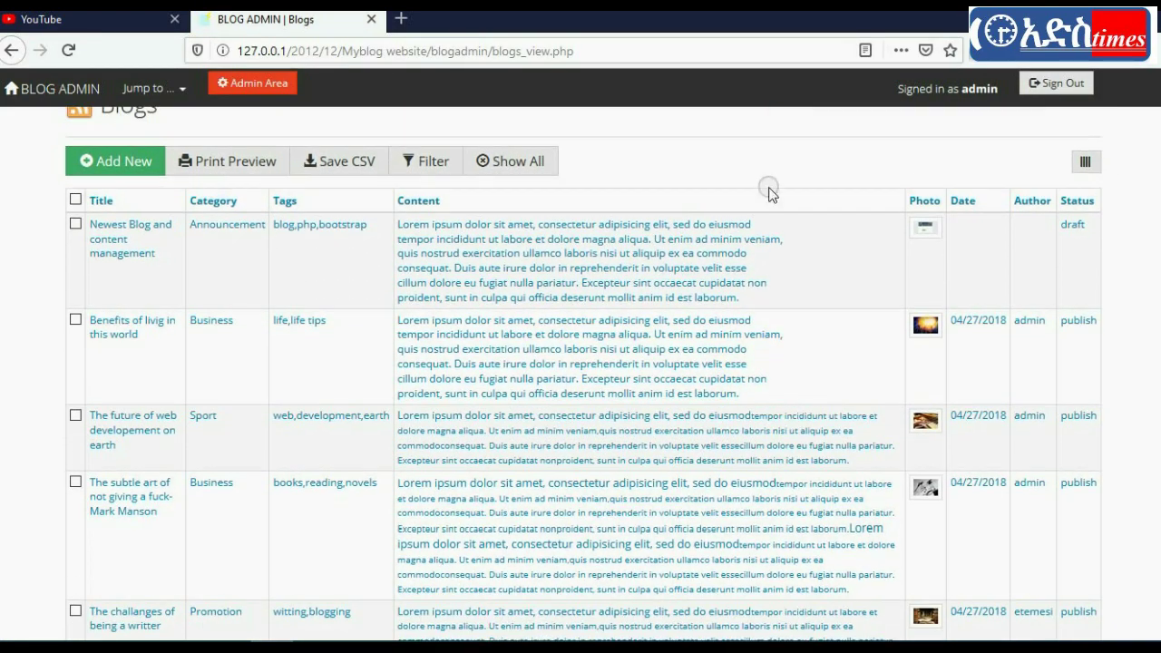
{"action": "left_click", "coordinate": [927, 228]}
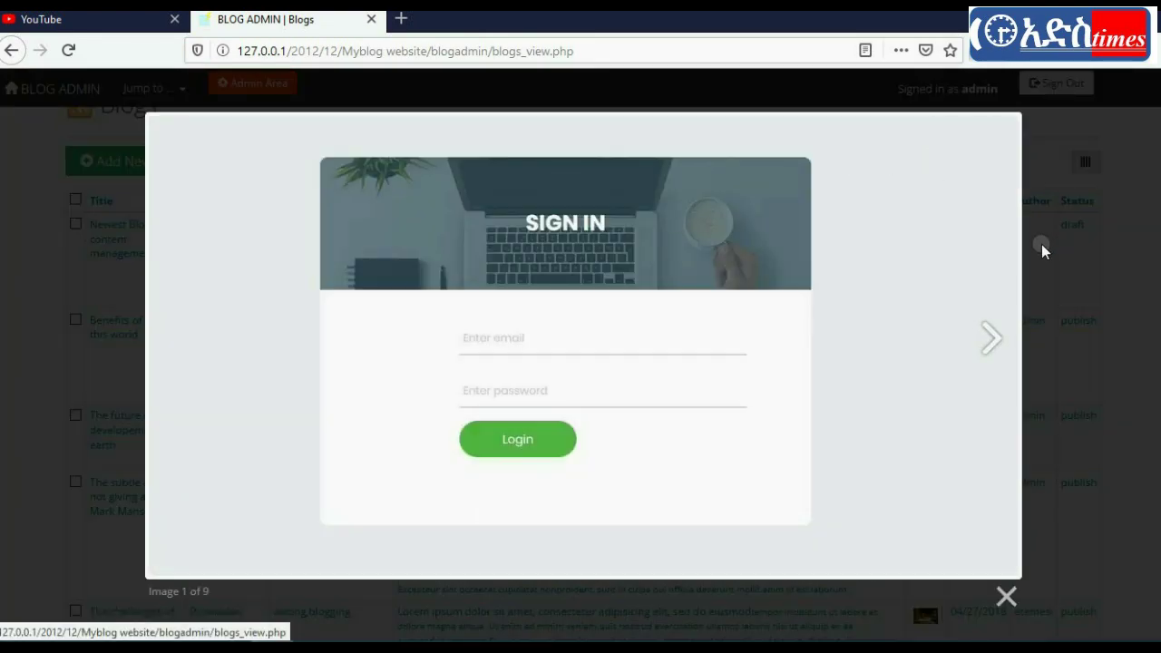
{"action": "left_click", "coordinate": [1005, 592]}
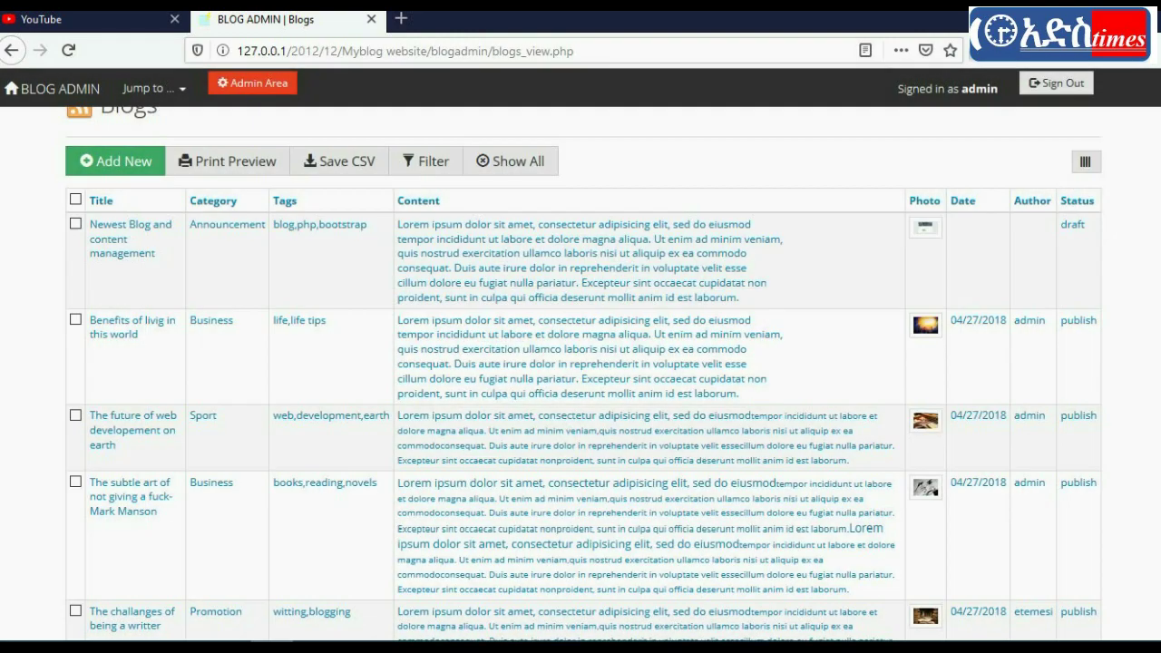
Step: Preview the Ethiopia COVID post's photo, then open that post
{"action": "scroll", "coordinate": [971, 347], "scroll_direction": "down", "scroll_amount": 5}
{"action": "left_click", "coordinate": [926, 404]}
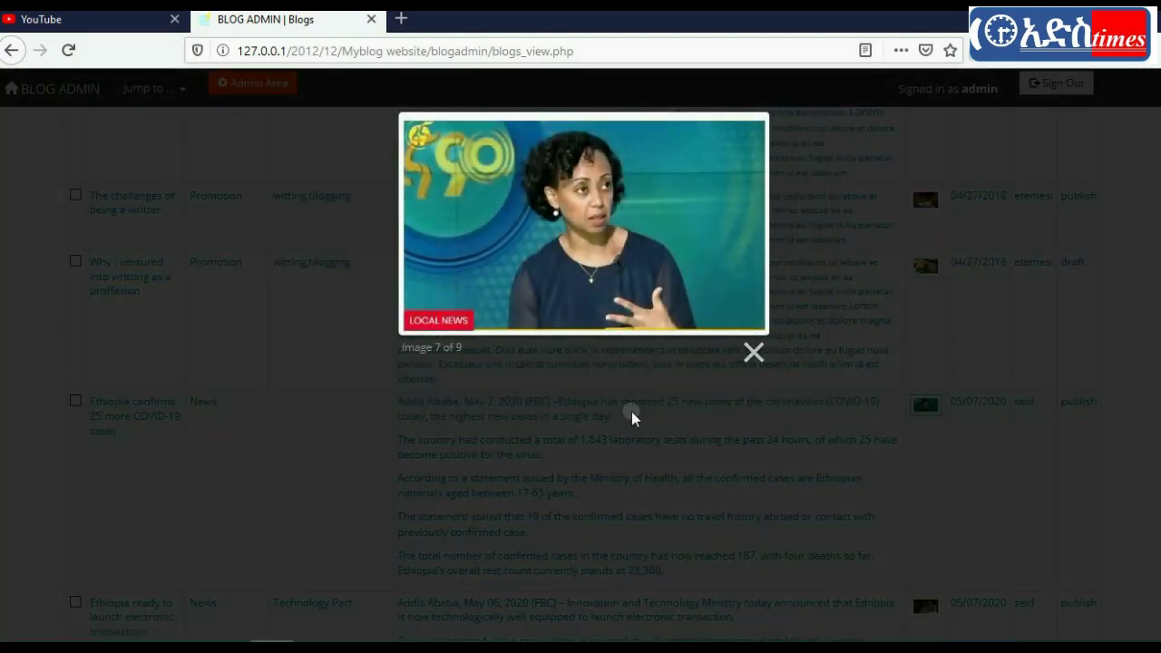
{"action": "left_click", "coordinate": [753, 352]}
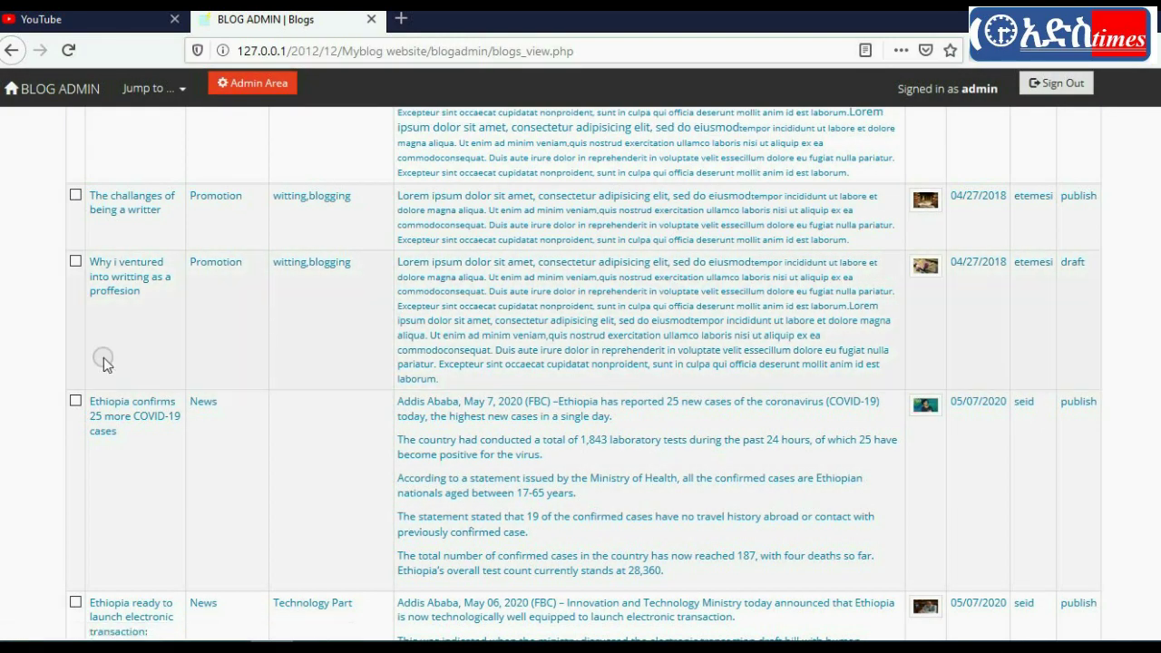
{"action": "left_click", "coordinate": [133, 408]}
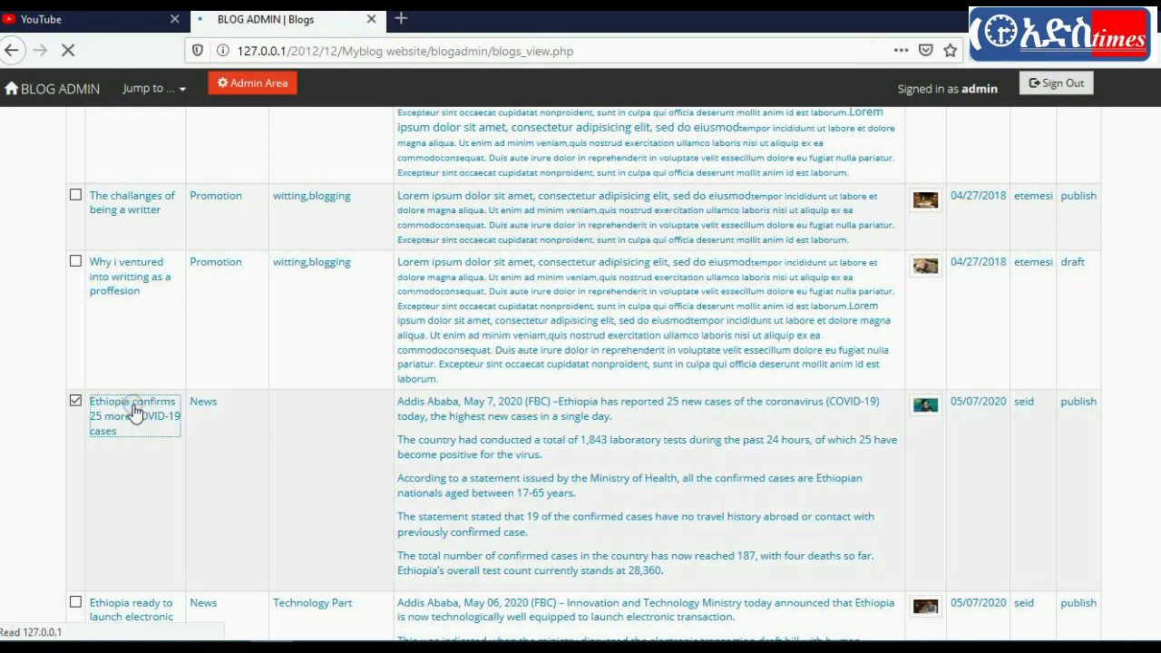
Step: Scroll through post 8's details, 'Ethiopia confirms 25 more COVID-19 cases', filed under News
{"action": "scroll", "coordinate": [917, 325], "scroll_direction": "down", "scroll_amount": 3}
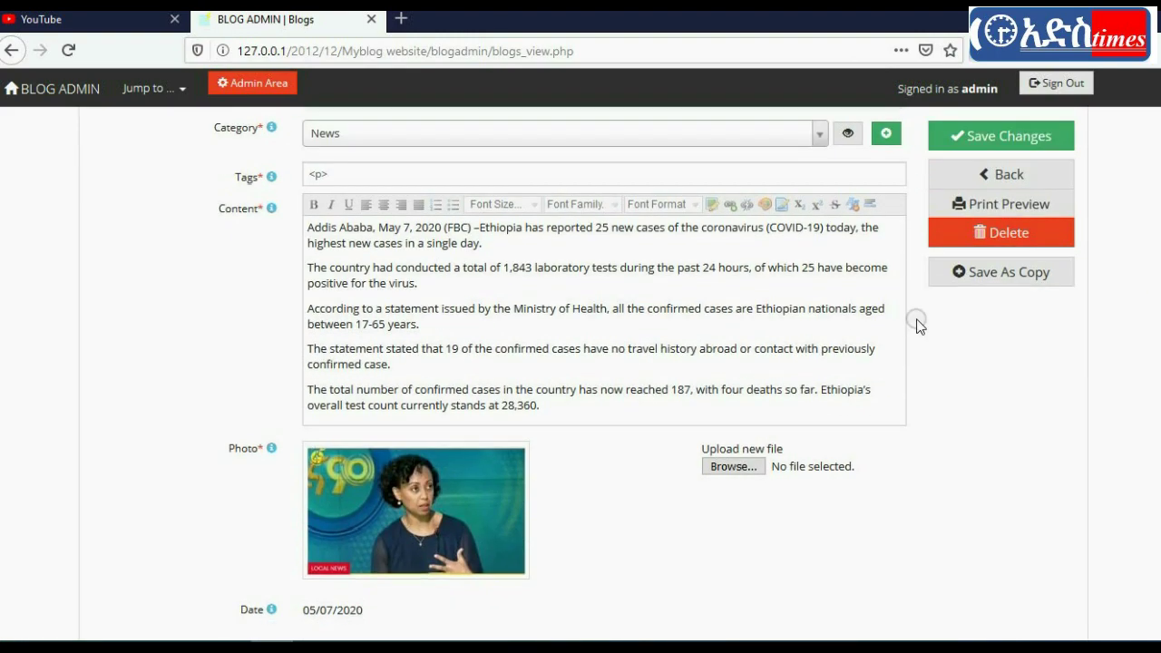
{"action": "left_click_drag", "start_coordinate": [574, 415], "coordinate": [385, 166]}
{"action": "scroll", "coordinate": [1093, 177], "scroll_direction": "up", "scroll_amount": 5}
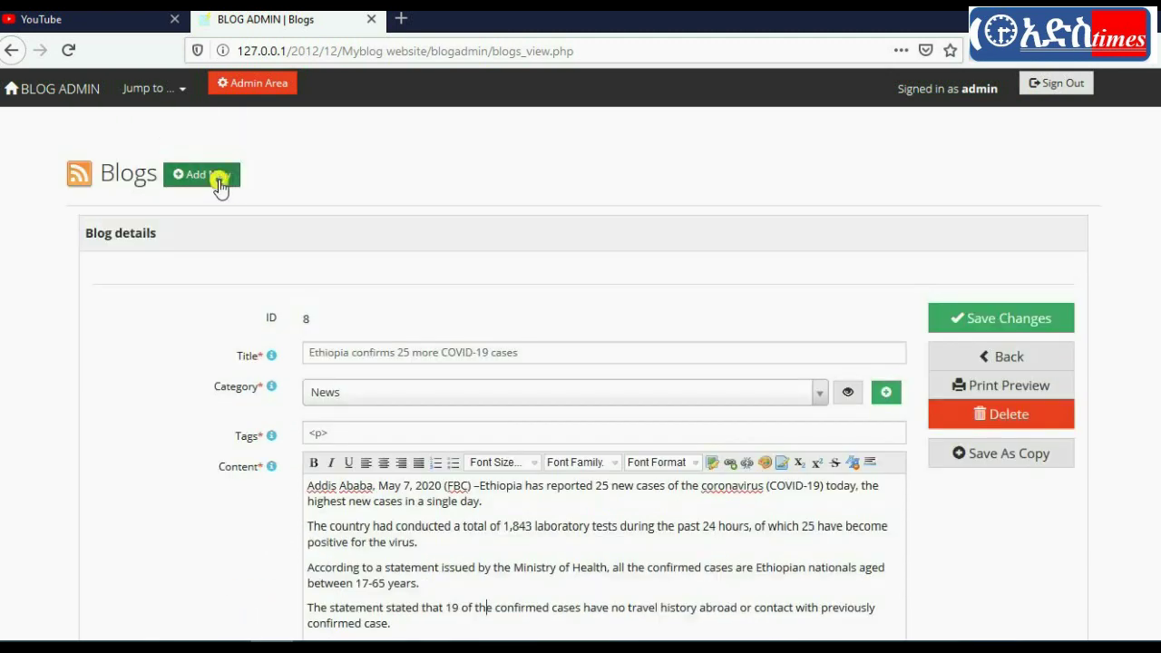
Step: Start a new blog post and enter the title COVID19 with the on-screen keyboard
{"action": "left_click", "coordinate": [220, 187]}
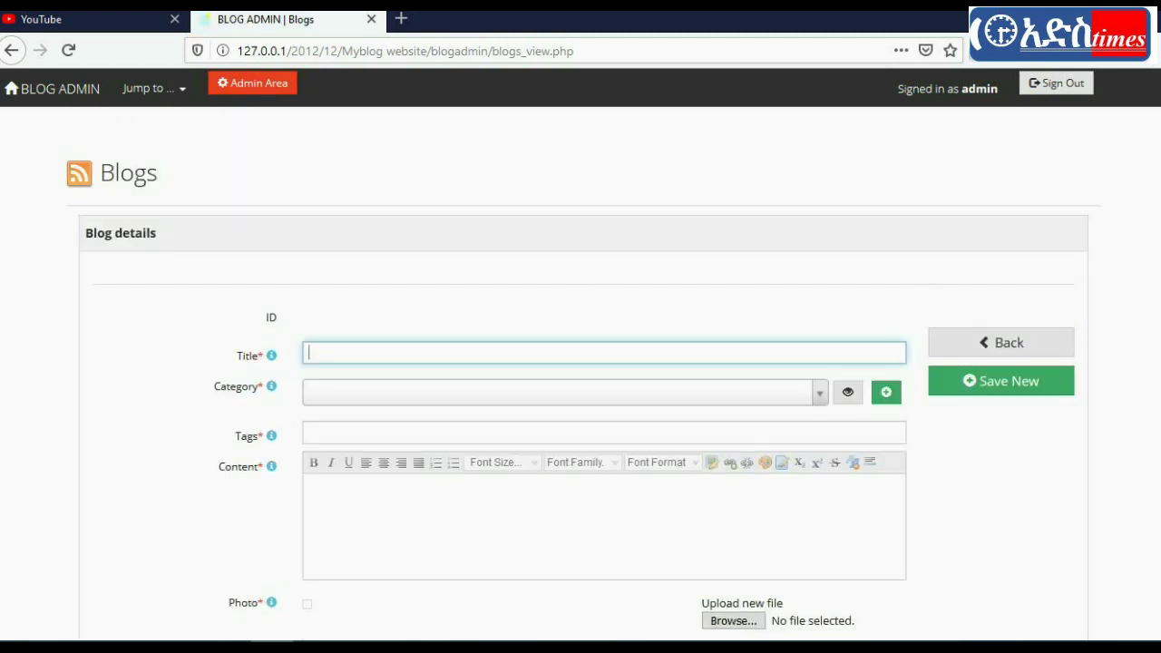
{"action": "scroll", "coordinate": [1052, 290], "scroll_direction": "down", "scroll_amount": 5}
{"action": "scroll", "coordinate": [1052, 290], "scroll_direction": "up", "scroll_amount": 5}
{"action": "key", "text": "ctrl+super+o"}
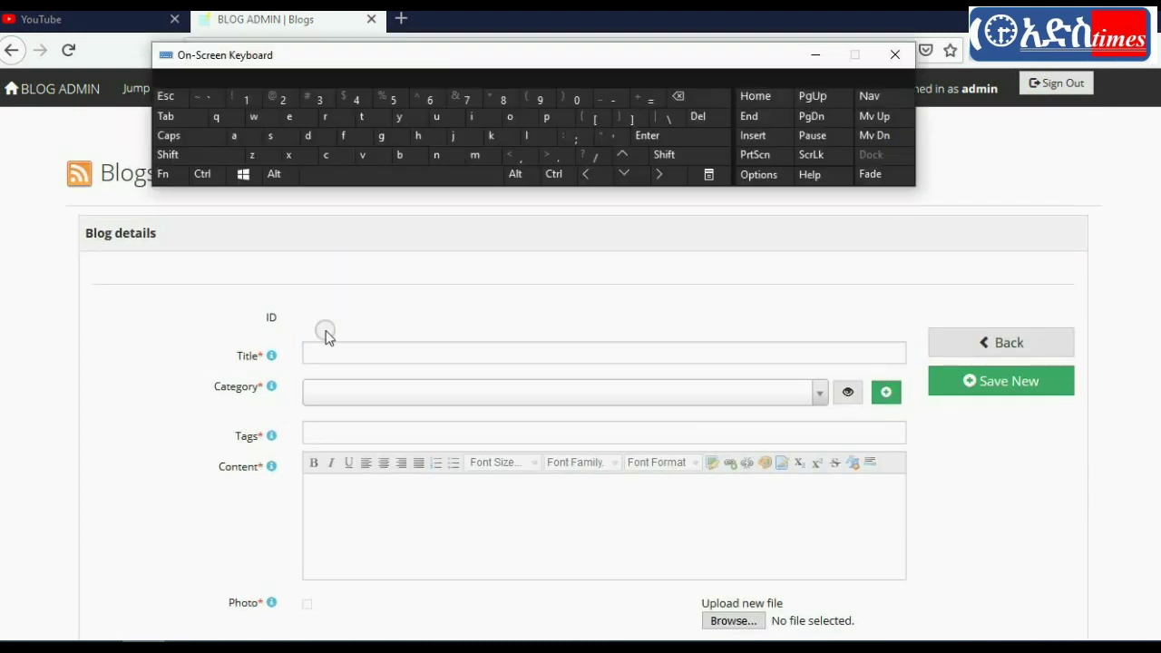
{"action": "left_click", "coordinate": [324, 345]}
{"action": "type", "text": "C"}
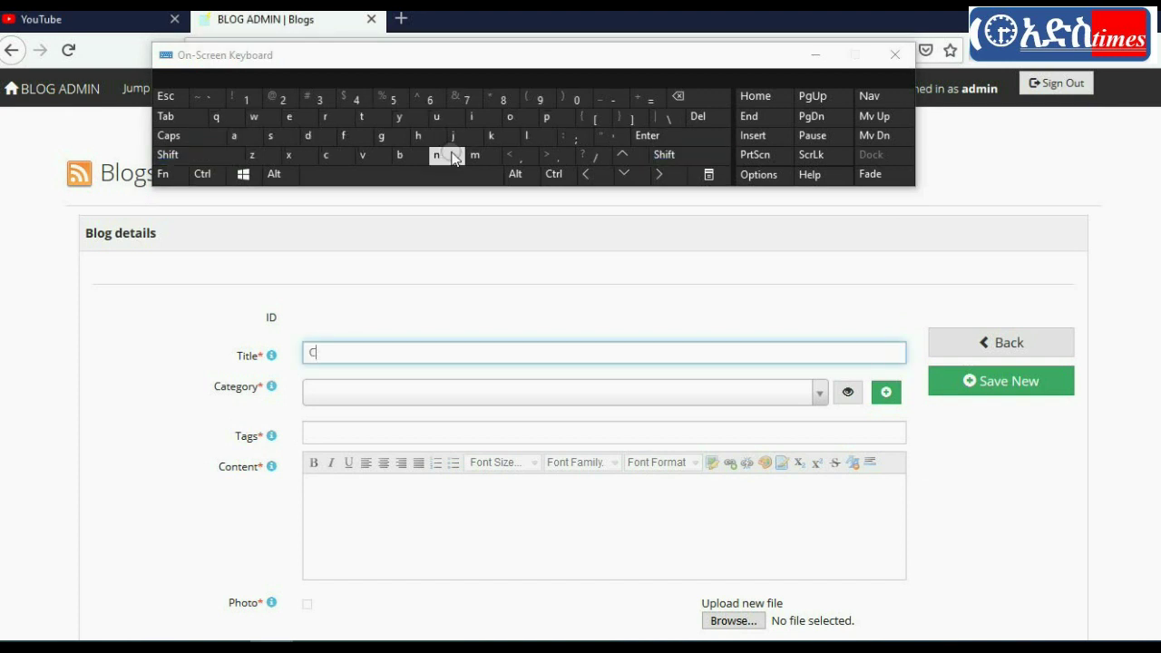
{"action": "type", "text": "OV"}
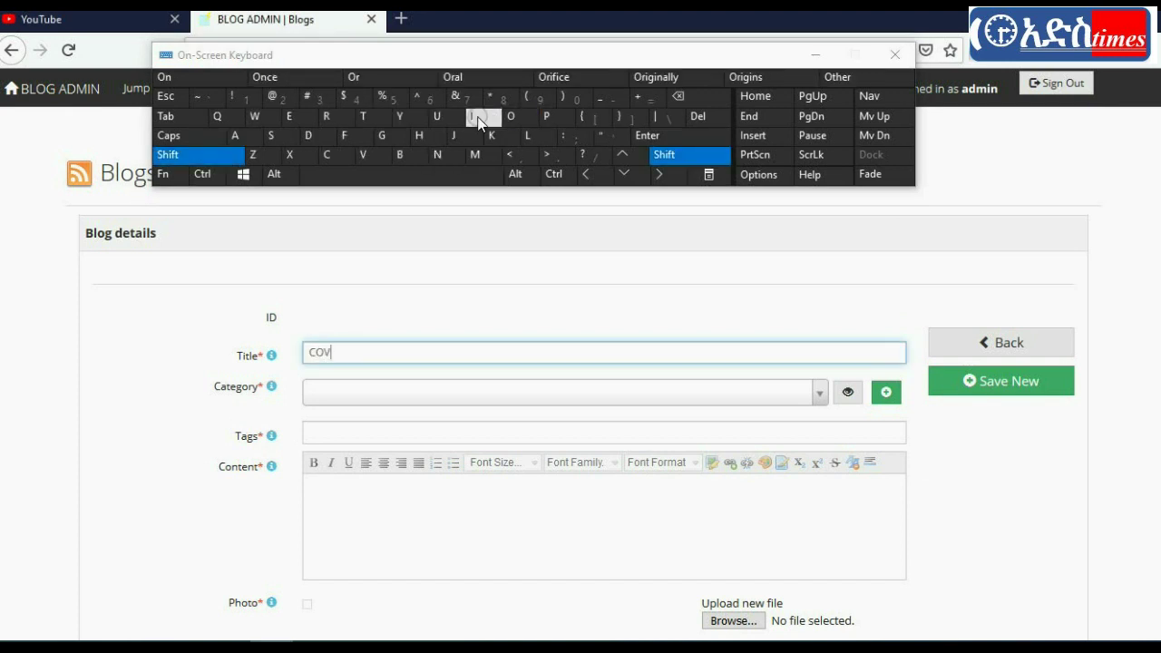
{"action": "type", "text": "ID19"}
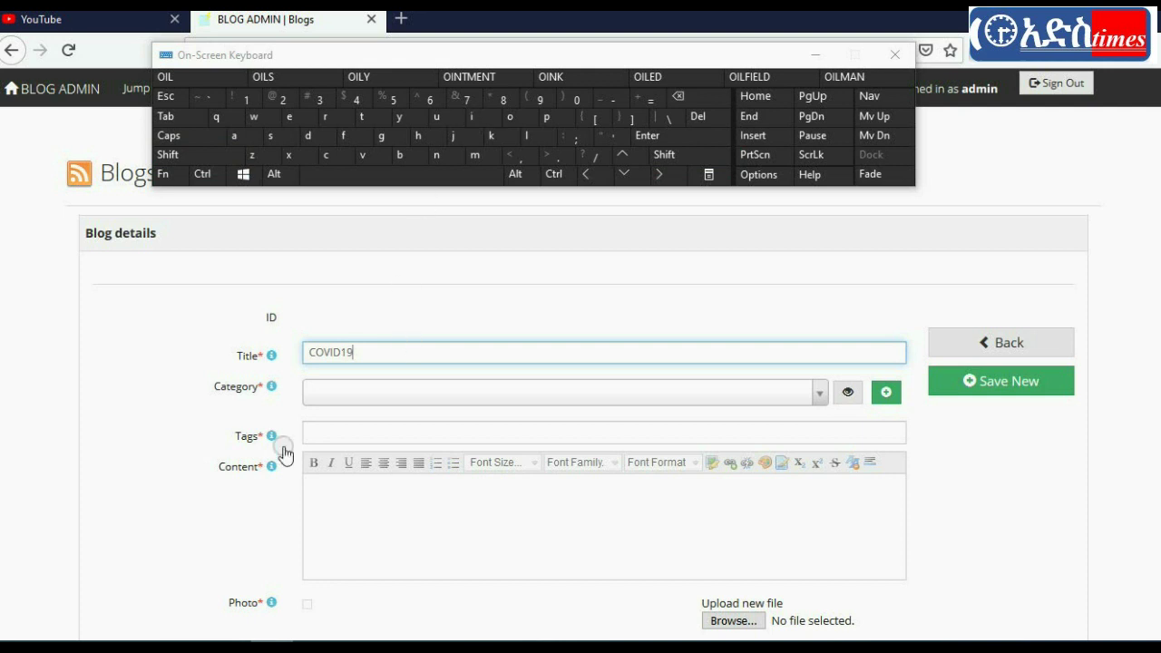
Step: Set the post's category to News and begin filling in the tags
{"action": "left_click", "coordinate": [348, 405]}
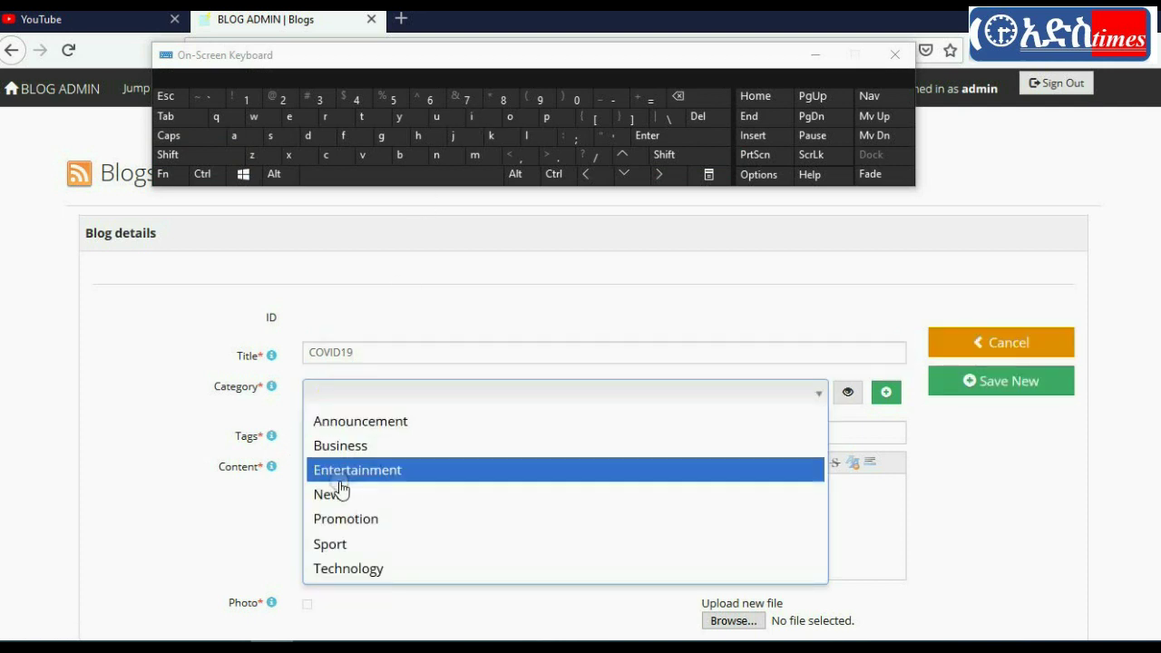
{"action": "left_click", "coordinate": [341, 493]}
{"action": "left_click", "coordinate": [346, 430]}
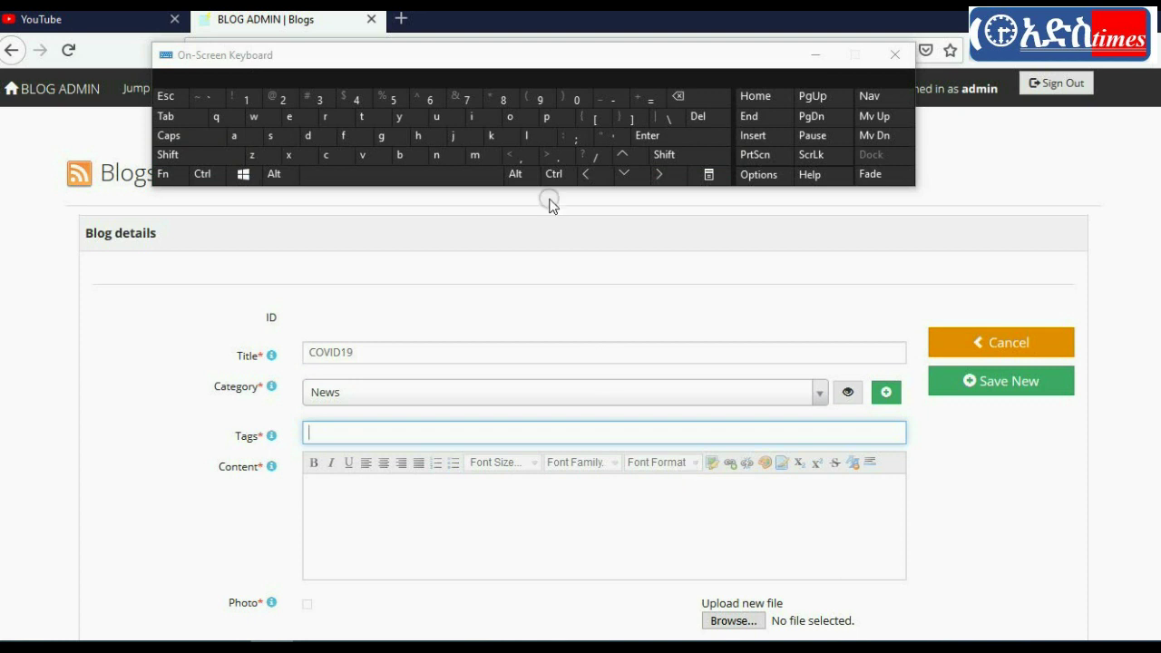
{"action": "type", "text": "NWS"}
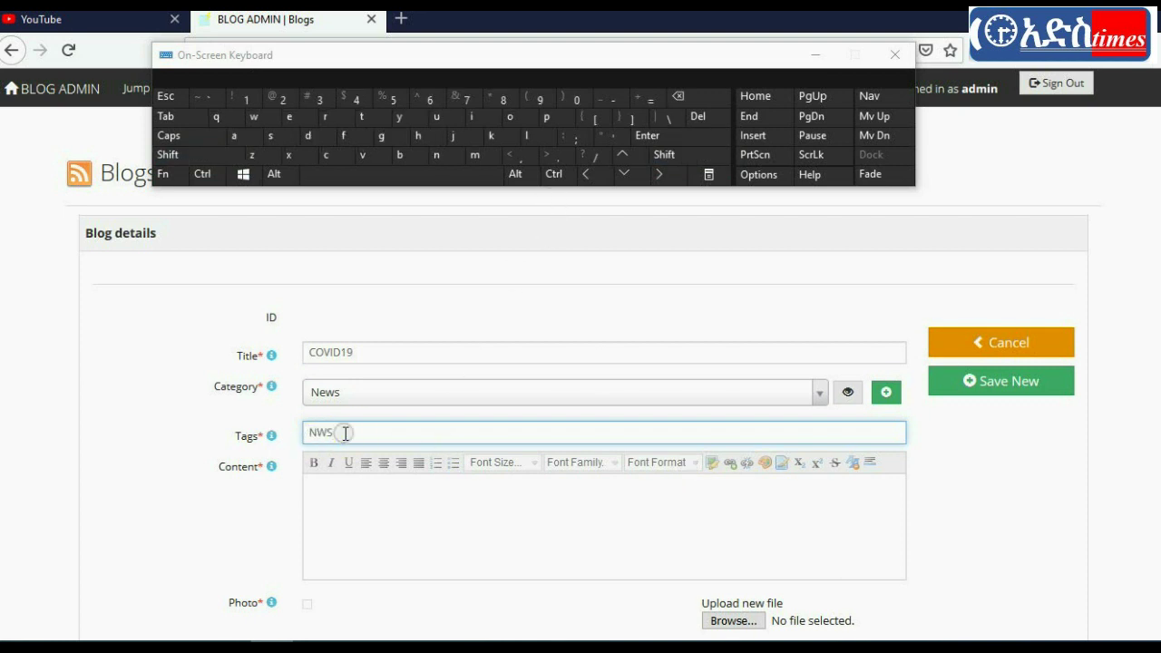
Step: Copy the title into Tags and add ' News' to make 'COVID19 News', then hide the keyboard
{"action": "left_click_drag", "start_coordinate": [355, 350], "coordinate": [262, 350]}
{"action": "key", "text": "ctrl+c"}
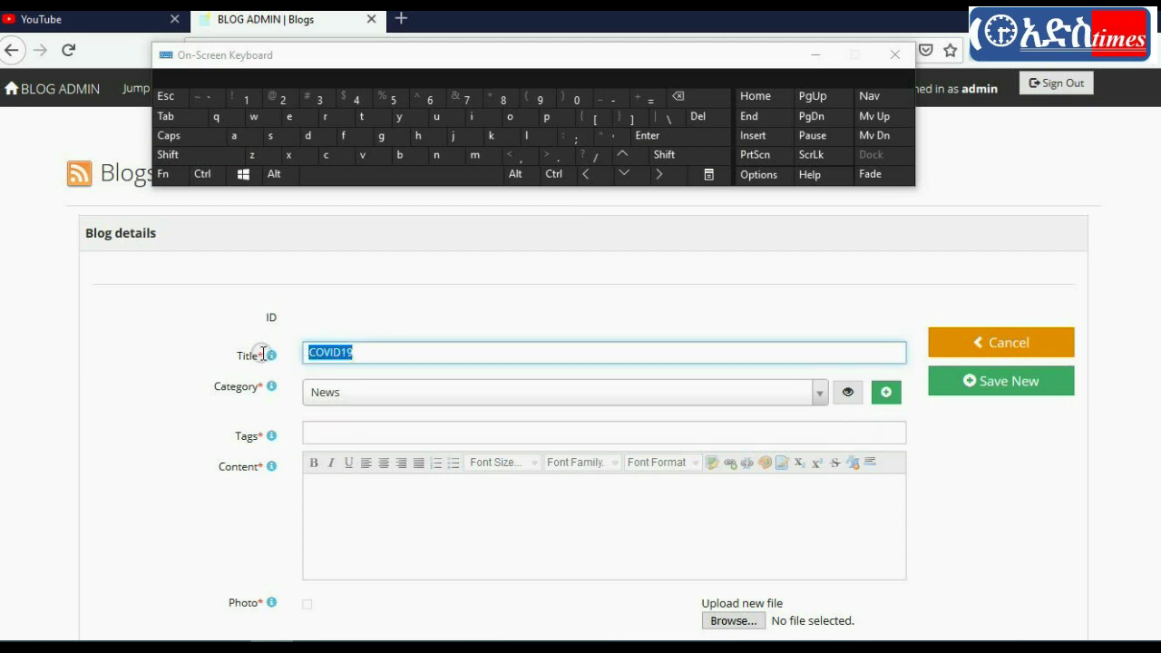
{"action": "left_click", "coordinate": [324, 438]}
{"action": "key", "text": "ctrl+v"}
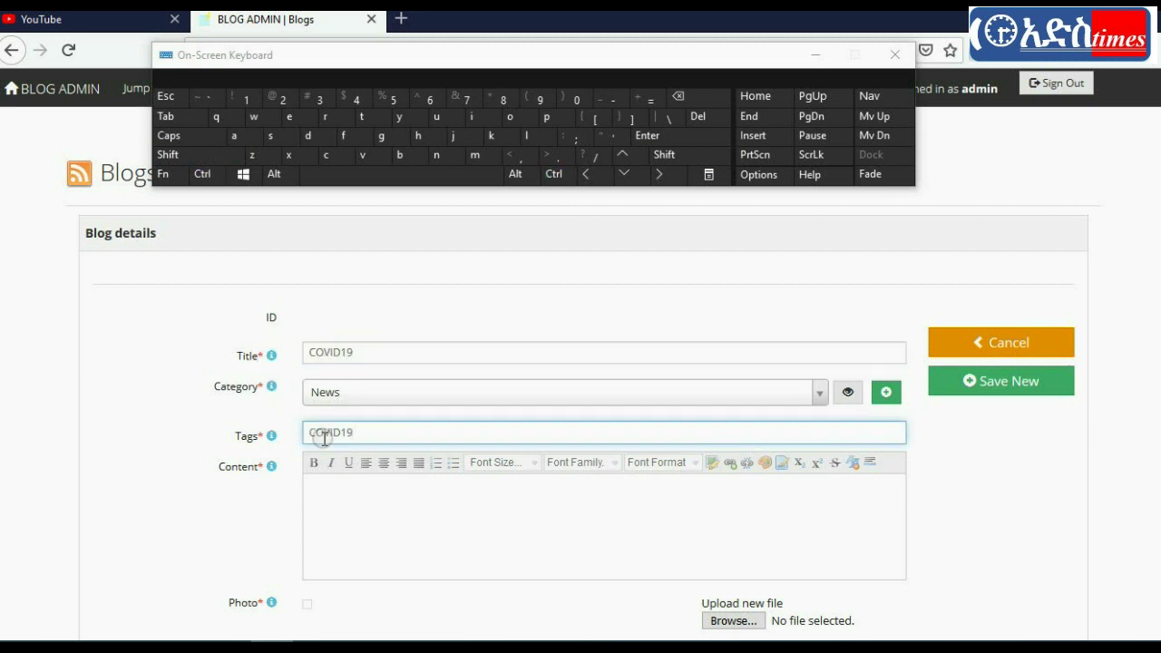
{"action": "type", "text": "Ne"}
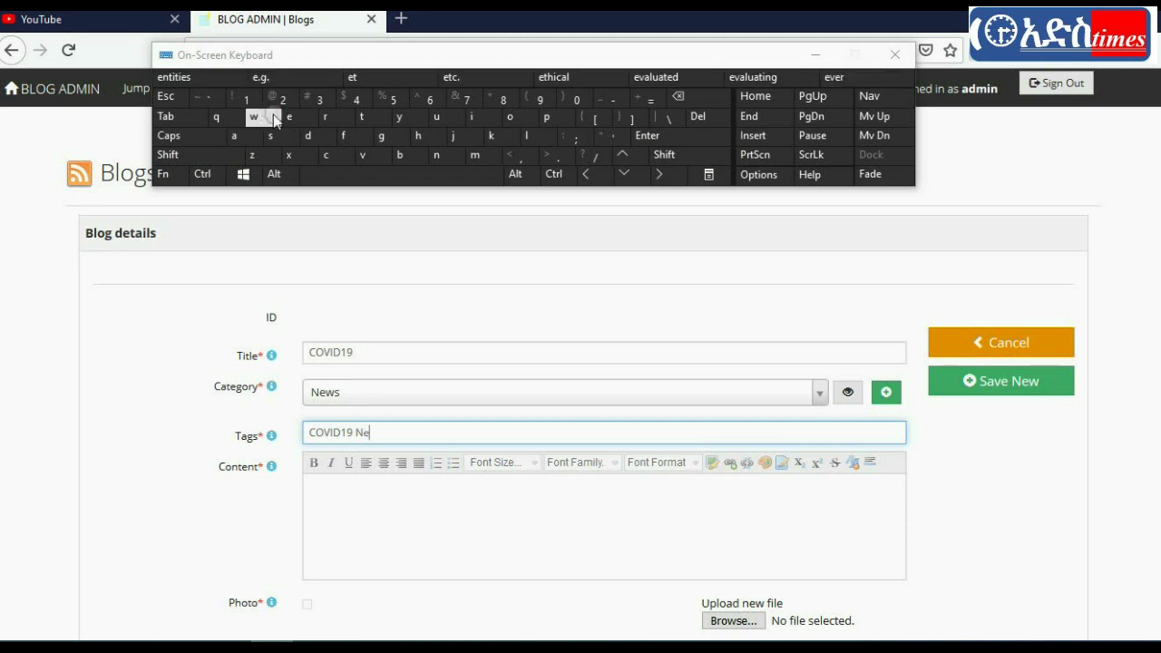
{"action": "type", "text": "ws"}
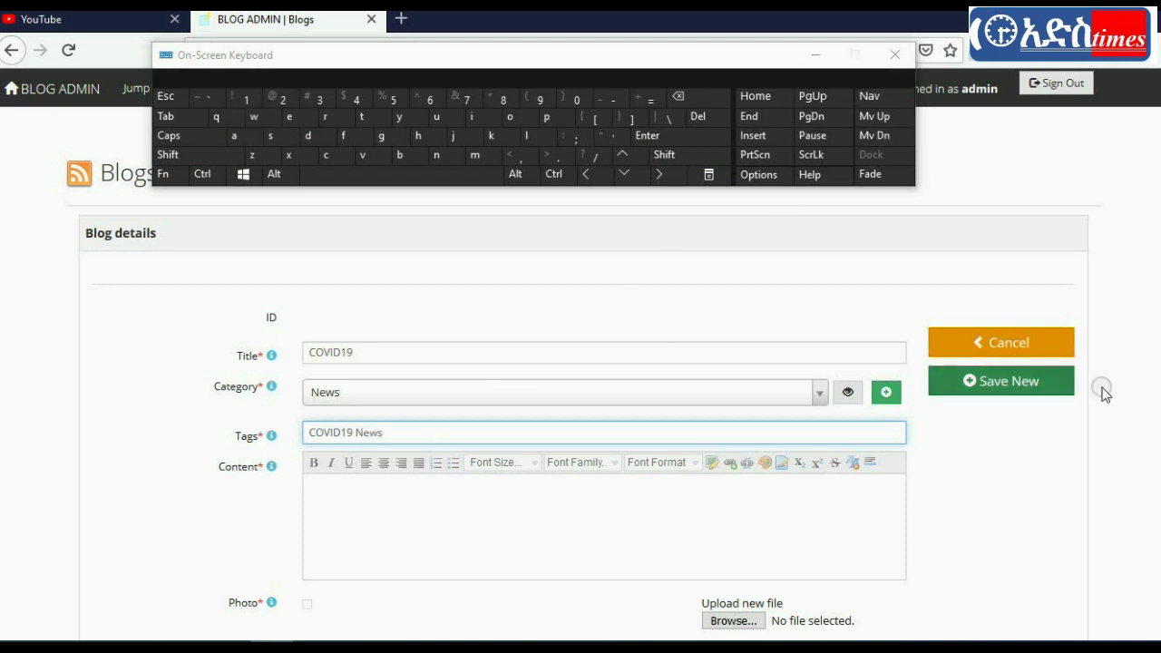
{"action": "scroll", "coordinate": [1101, 388], "scroll_direction": "down", "scroll_amount": 2}
{"action": "left_click", "coordinate": [367, 381]}
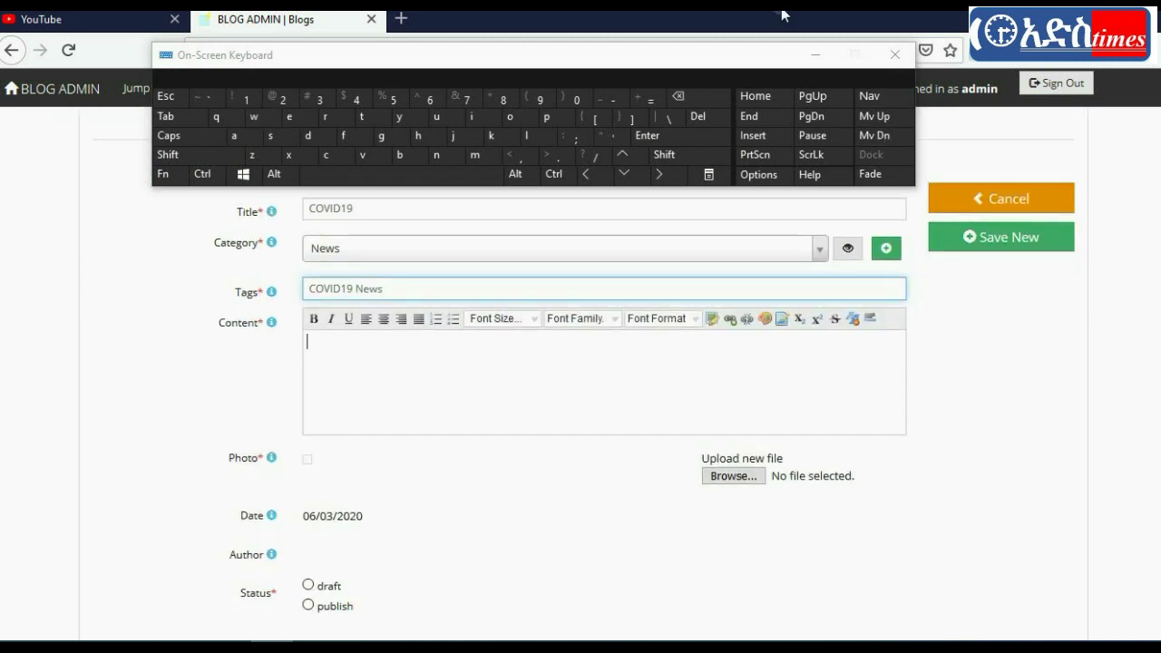
{"action": "left_click", "coordinate": [780, 54]}
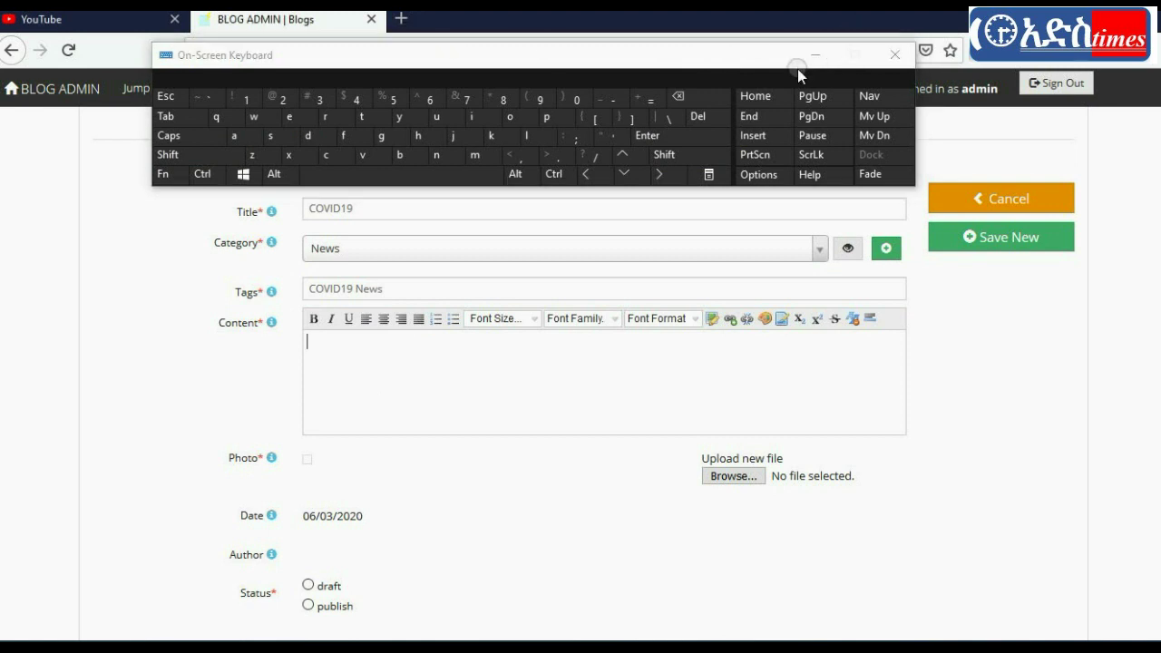
{"action": "left_click", "coordinate": [816, 53]}
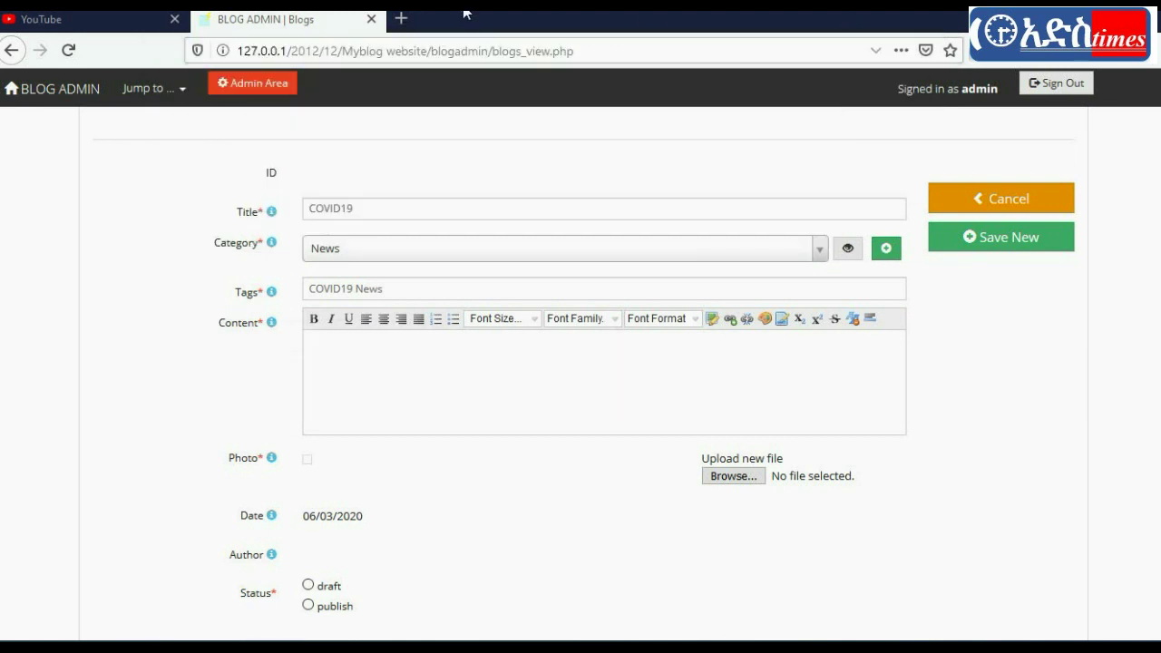
Step: In a new tab, enter COV with the on-screen keyboard and search for 'covid 19 news'
{"action": "left_click", "coordinate": [404, 20]}
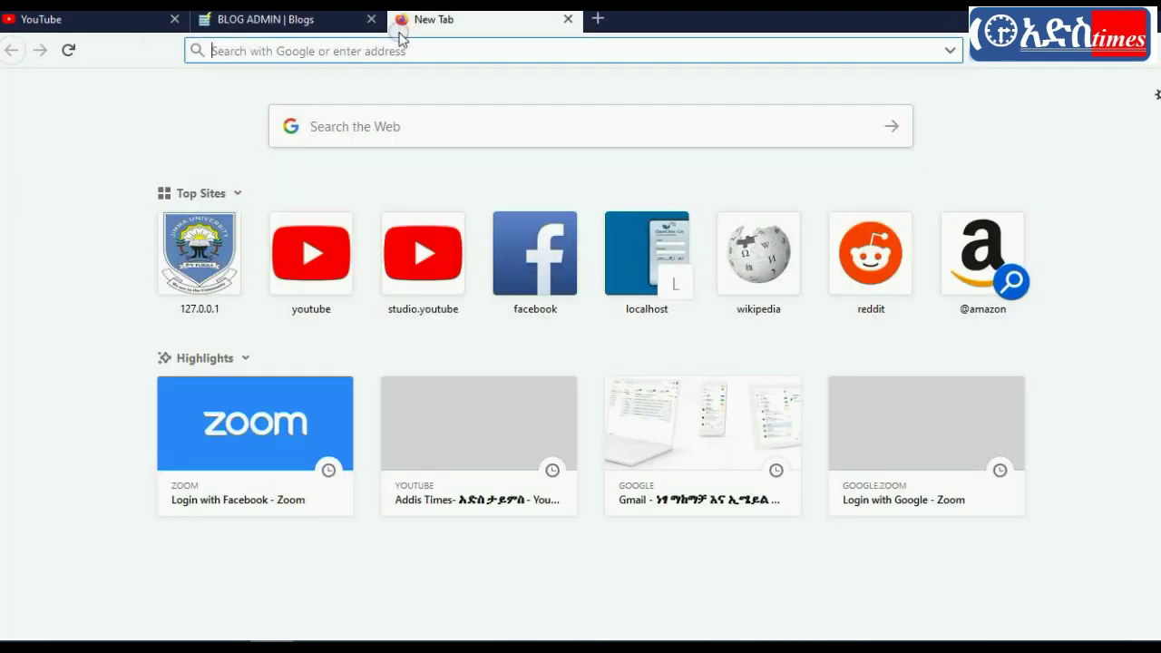
{"action": "left_click", "coordinate": [322, 125]}
{"action": "type", "text": "C"}
{"action": "left_click", "coordinate": [165, 639]}
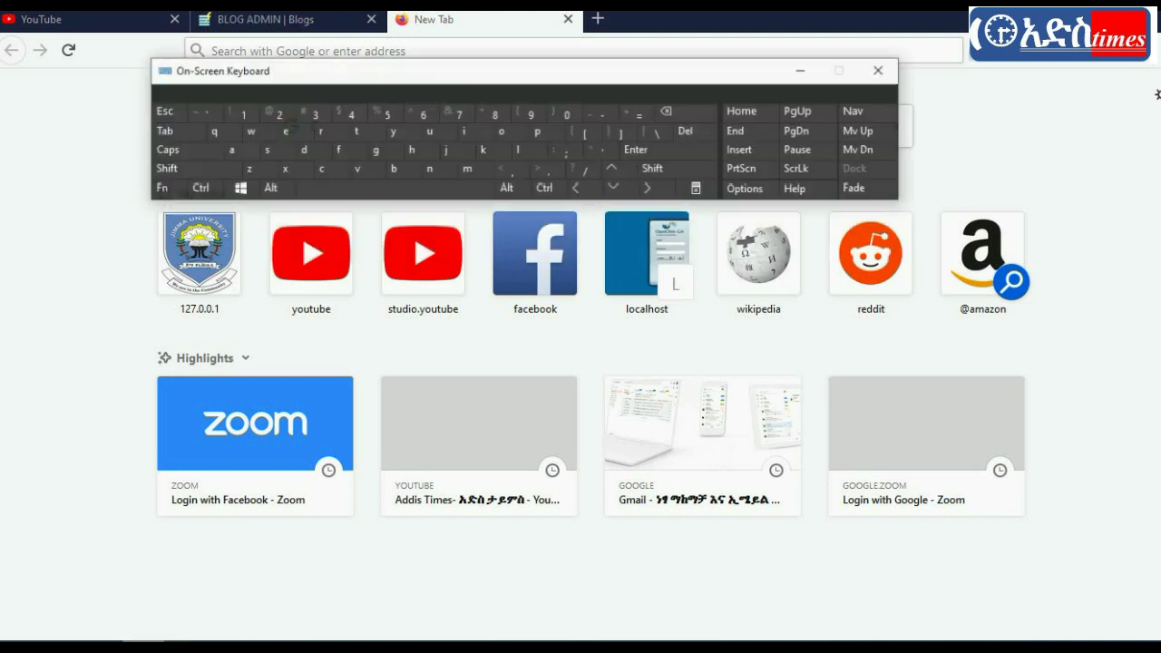
{"action": "left_click_drag", "start_coordinate": [517, 61], "coordinate": [946, 73]}
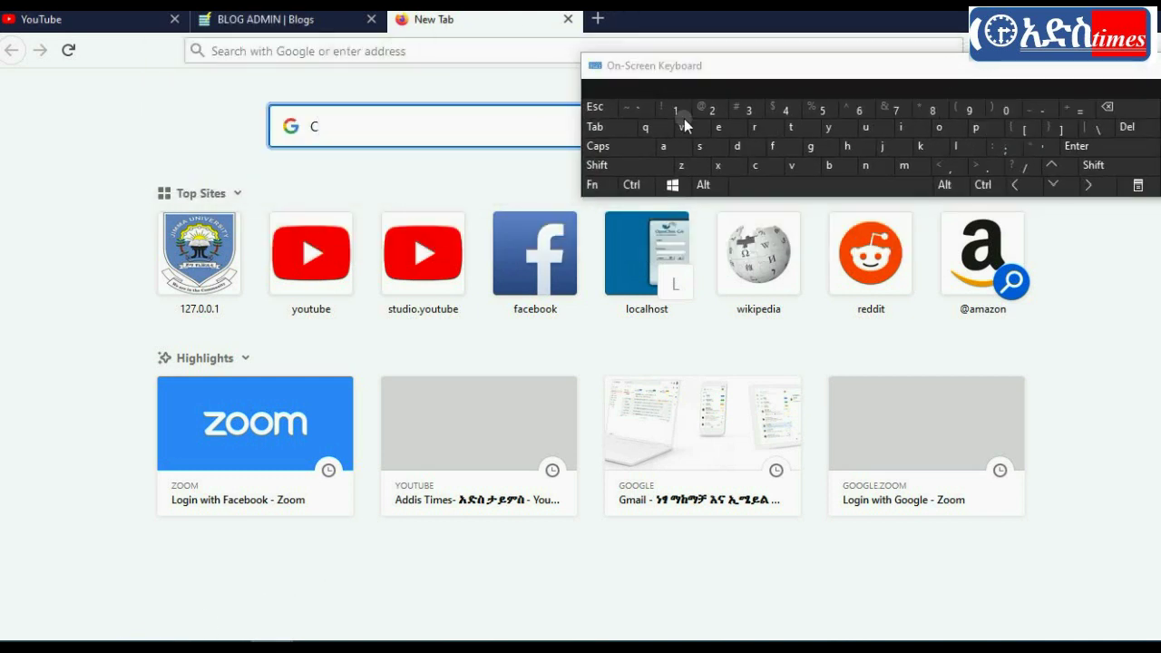
{"action": "left_click", "coordinate": [628, 165]}
{"action": "left_click", "coordinate": [942, 132]}
{"action": "left_click", "coordinate": [792, 165]}
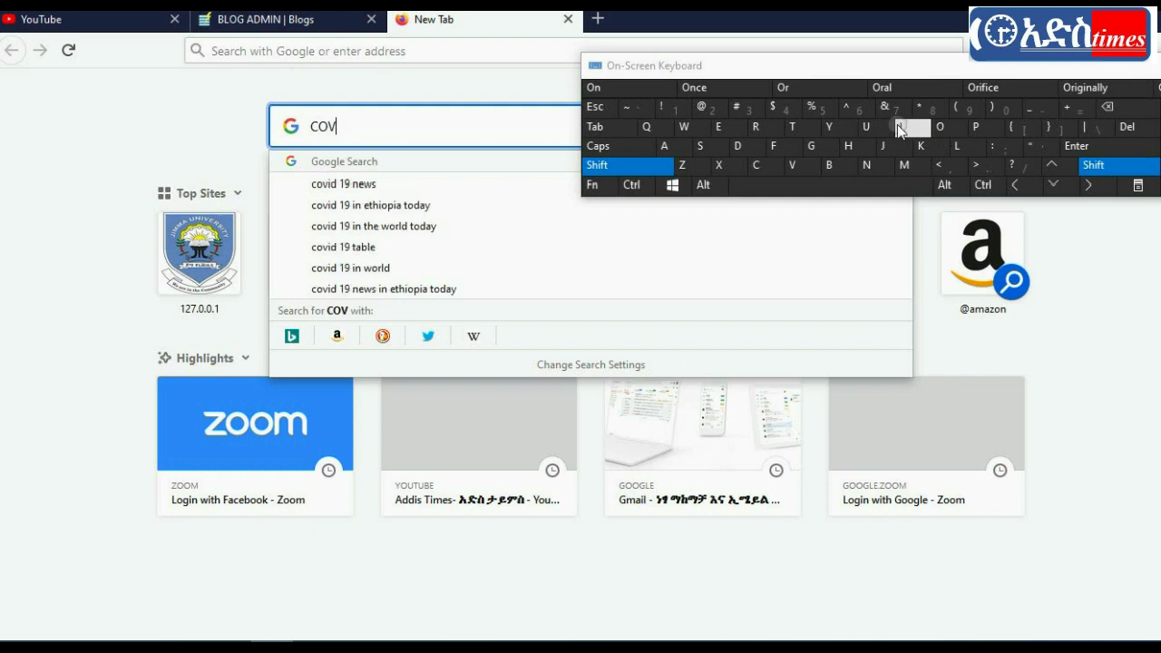
{"action": "left_click", "coordinate": [349, 184]}
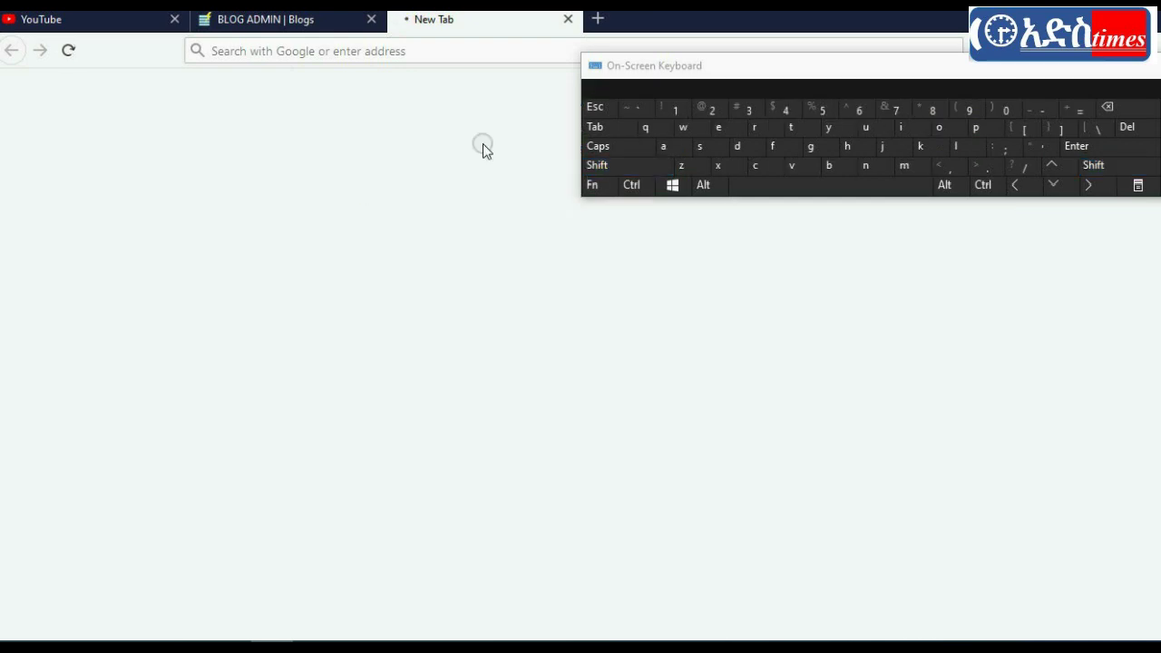
{"action": "left_click", "coordinate": [912, 108]}
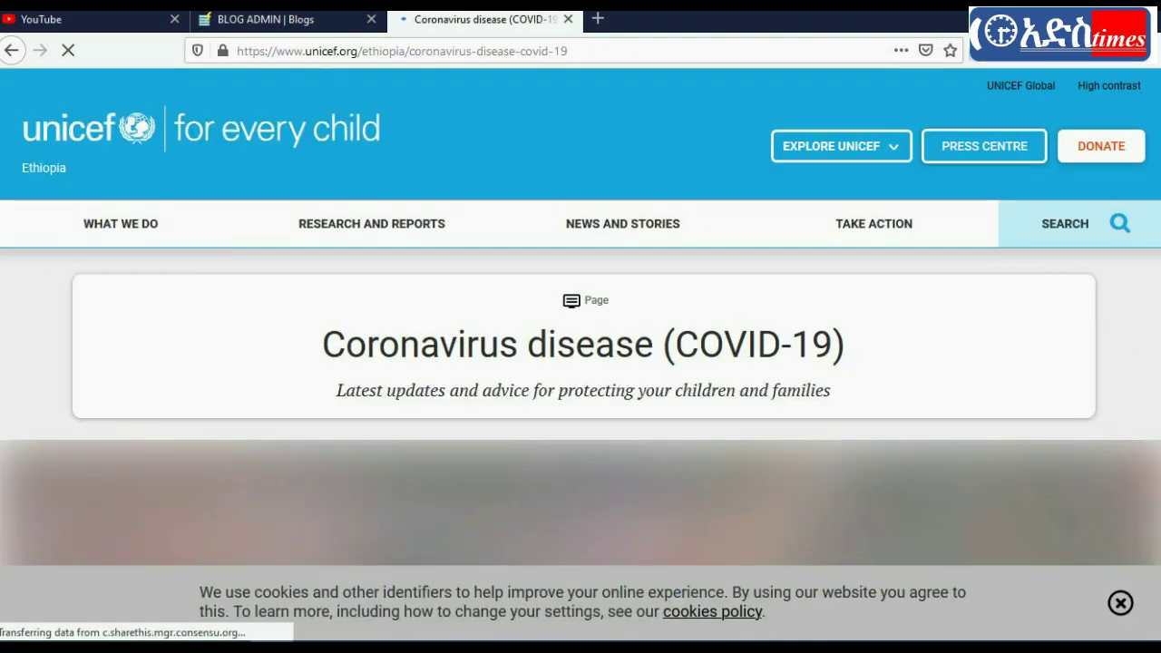
Step: Preview the UNICEF Coronavirus disease 2019 report, then return to the UNICEF coronavirus page
{"action": "scroll", "coordinate": [208, 257], "scroll_direction": "down", "scroll_amount": 3}
{"action": "scroll", "coordinate": [580, 362], "scroll_direction": "down", "scroll_amount": 15}
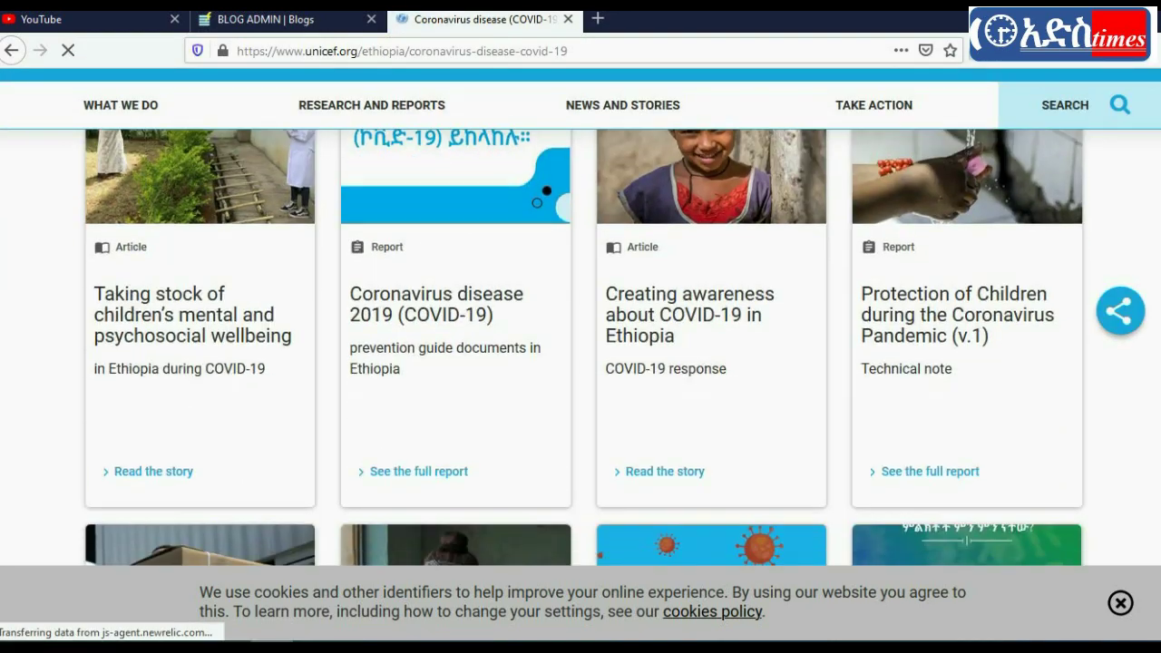
{"action": "scroll", "coordinate": [574, 515], "scroll_direction": "up", "scroll_amount": 4}
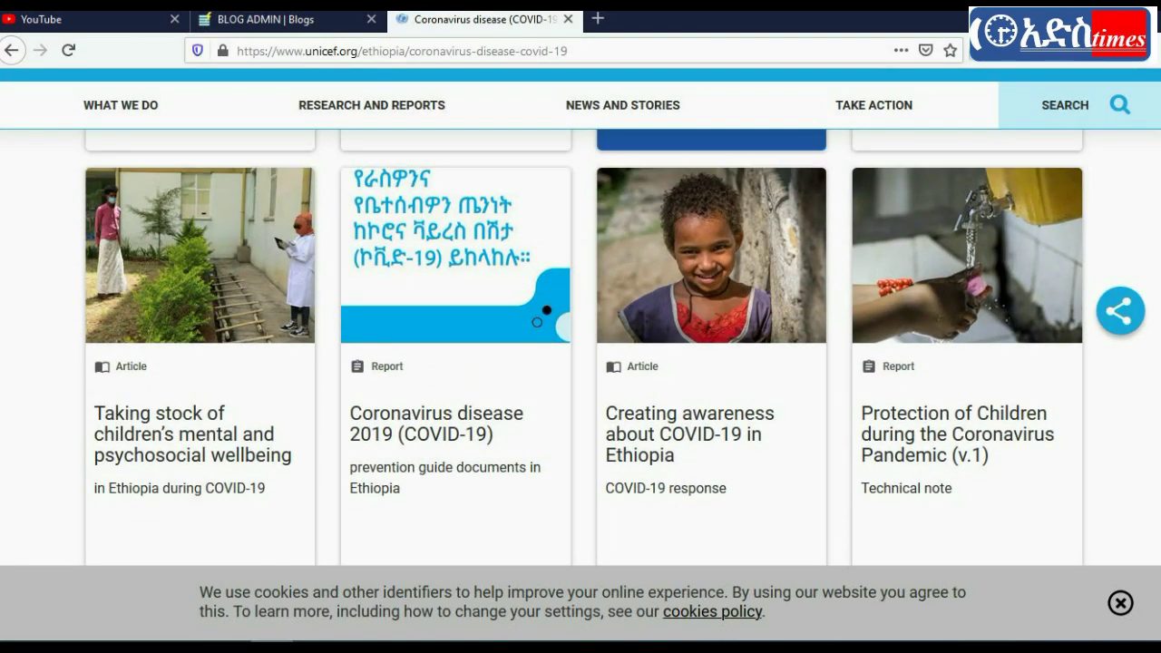
{"action": "left_click", "coordinate": [426, 418]}
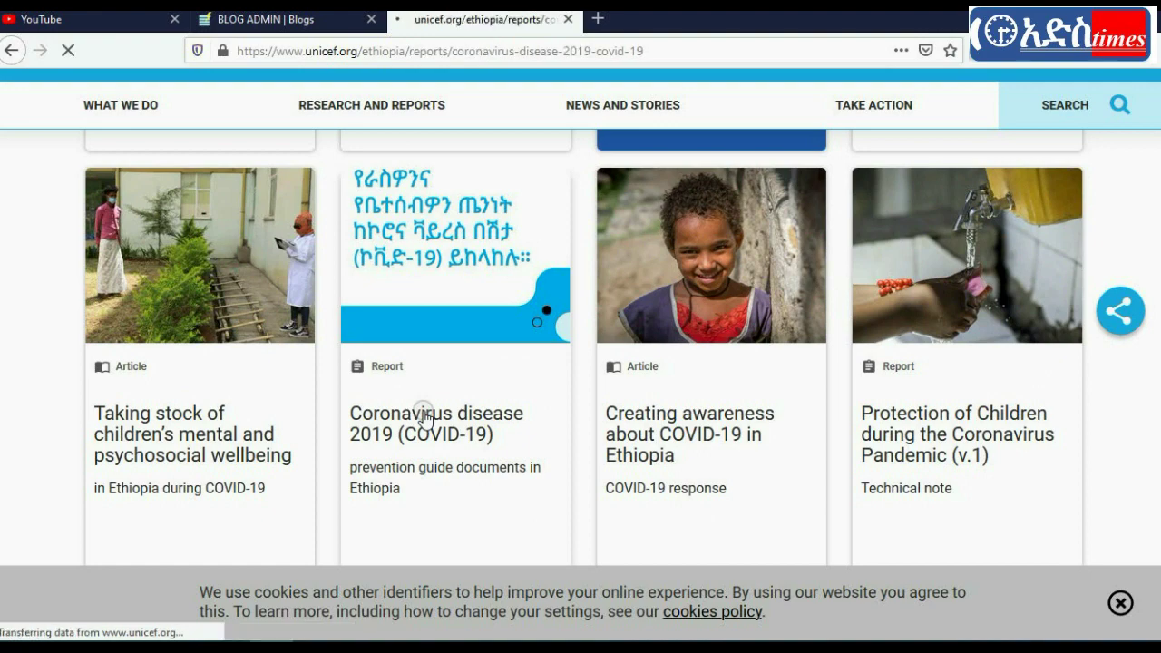
{"action": "scroll", "coordinate": [581, 363], "scroll_direction": "down", "scroll_amount": 10}
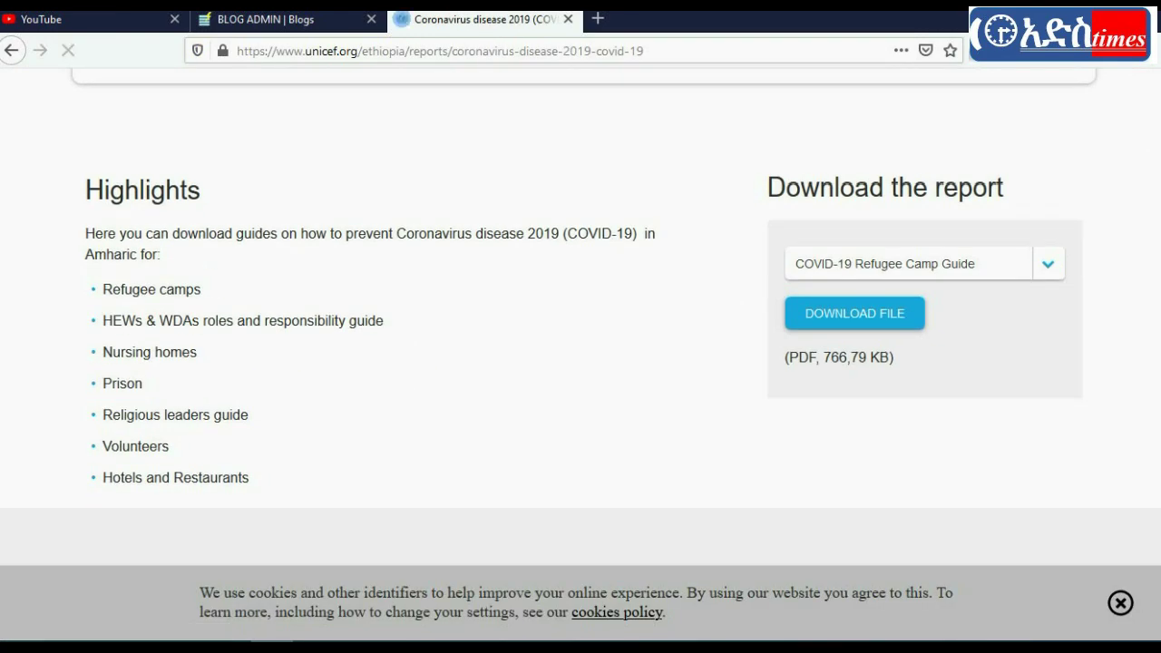
{"action": "scroll", "coordinate": [580, 363], "scroll_direction": "down", "scroll_amount": 4}
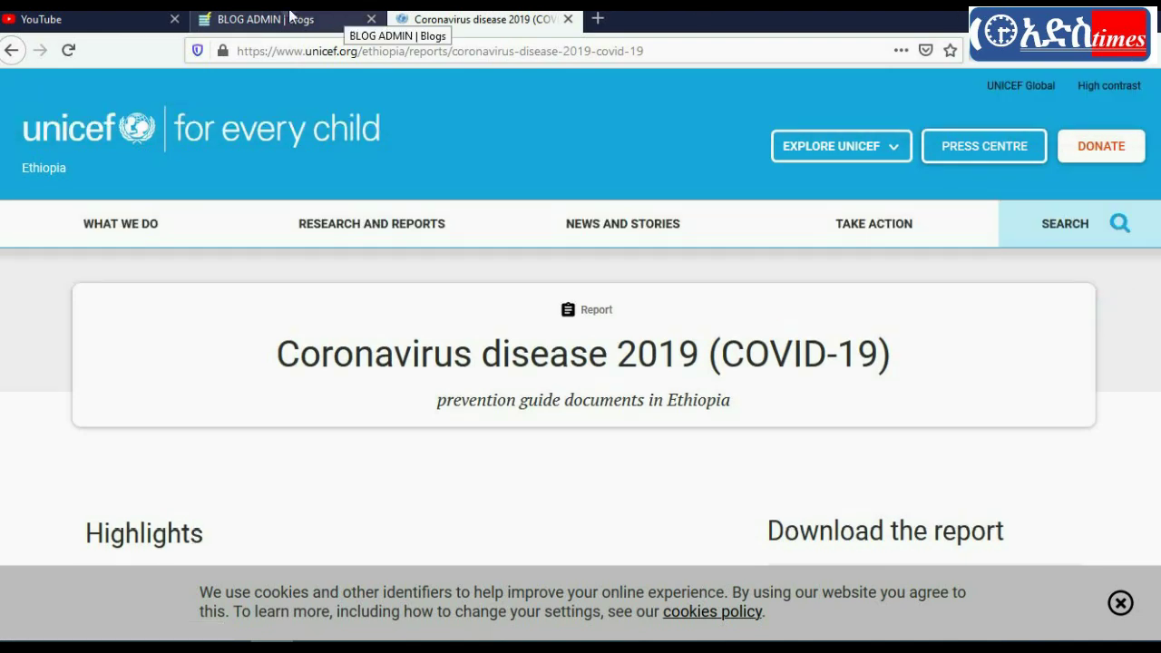
{"action": "left_click", "coordinate": [11, 51]}
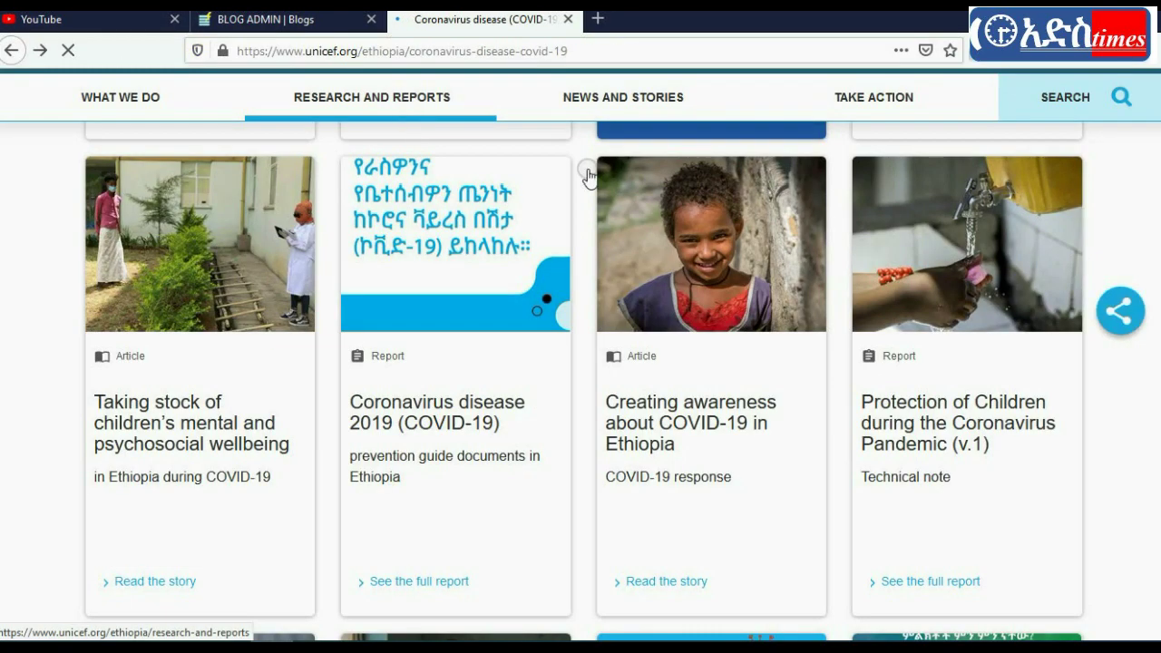
Step: Open the 'Taking stock of children's mental and psychosocial wellbeing' article and select its body paragraphs
{"action": "left_click", "coordinate": [173, 424]}
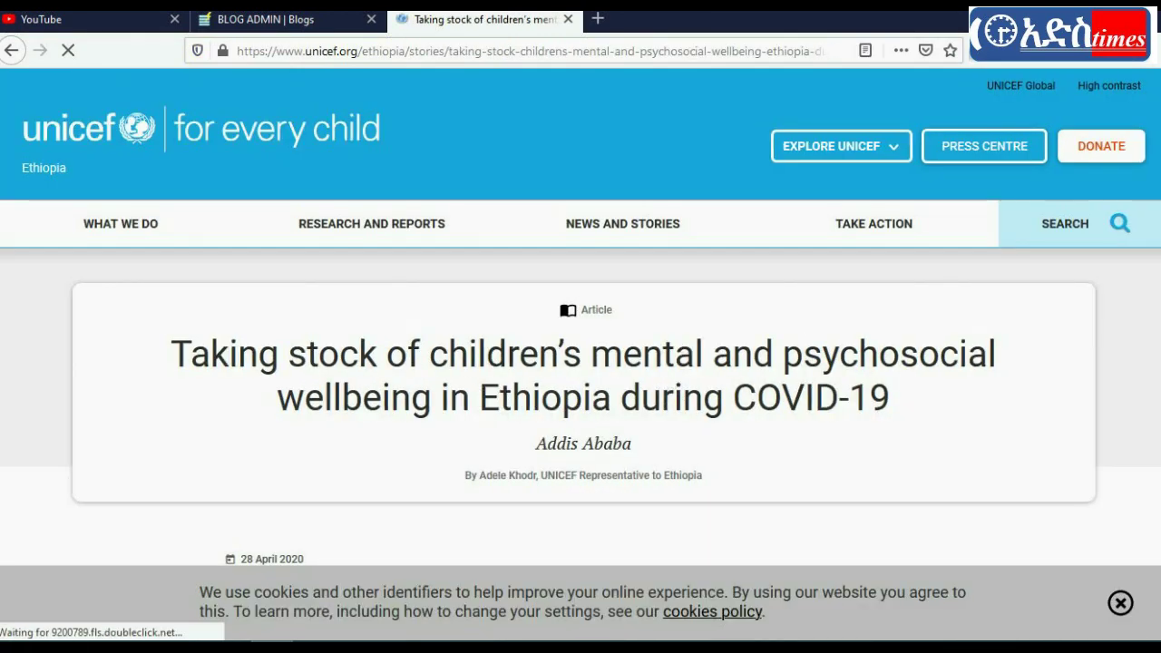
{"action": "scroll", "coordinate": [461, 397], "scroll_direction": "down", "scroll_amount": 3}
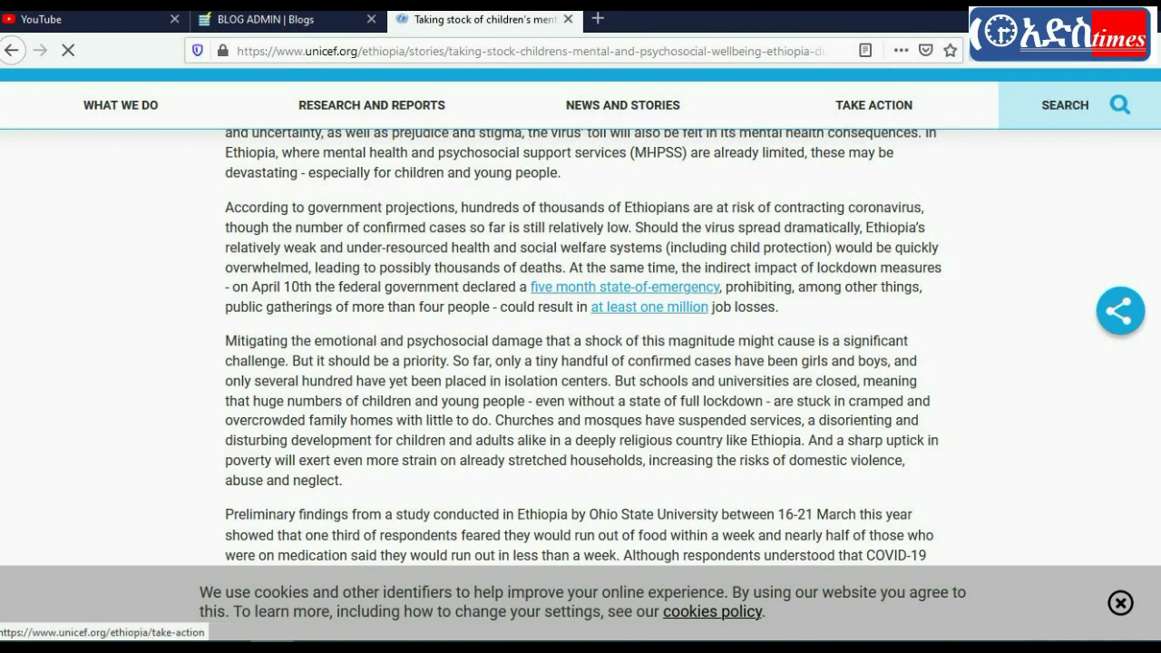
{"action": "left_click_drag", "start_coordinate": [223, 221], "coordinate": [322, 442]}
Step: Paste the copied UNICEF article text into the blog post's Content field
{"action": "left_click", "coordinate": [273, 22]}
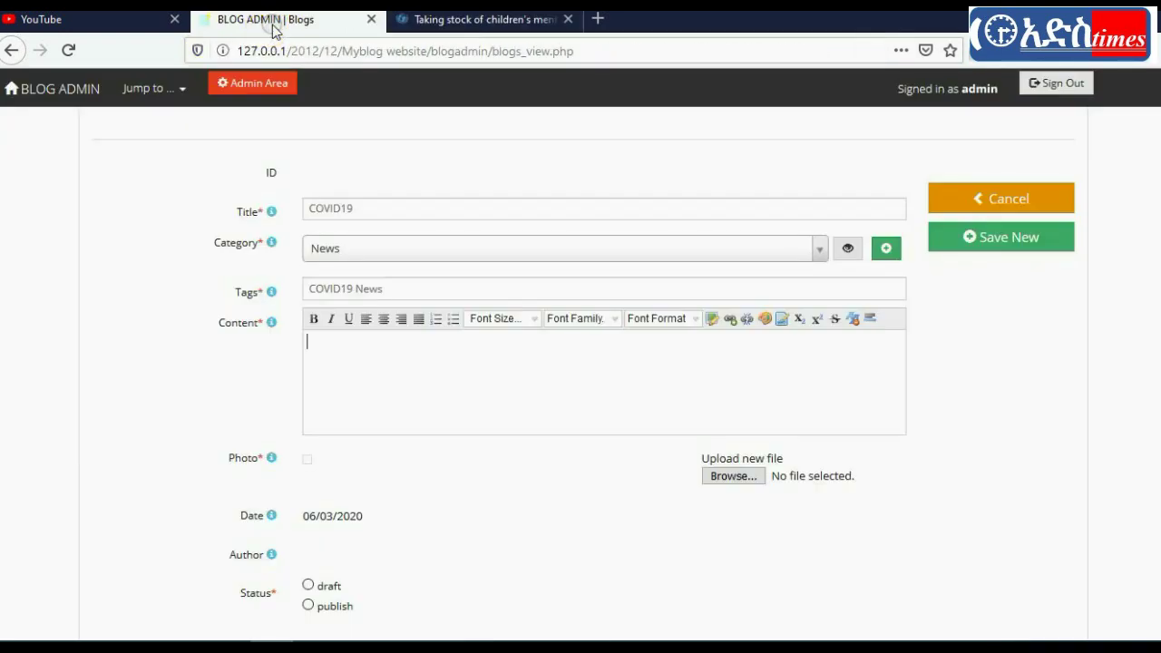
{"action": "left_click", "coordinate": [304, 379]}
{"action": "key", "text": "ctrl+v"}
{"action": "scroll", "coordinate": [580, 363], "scroll_direction": "down", "scroll_amount": 5}
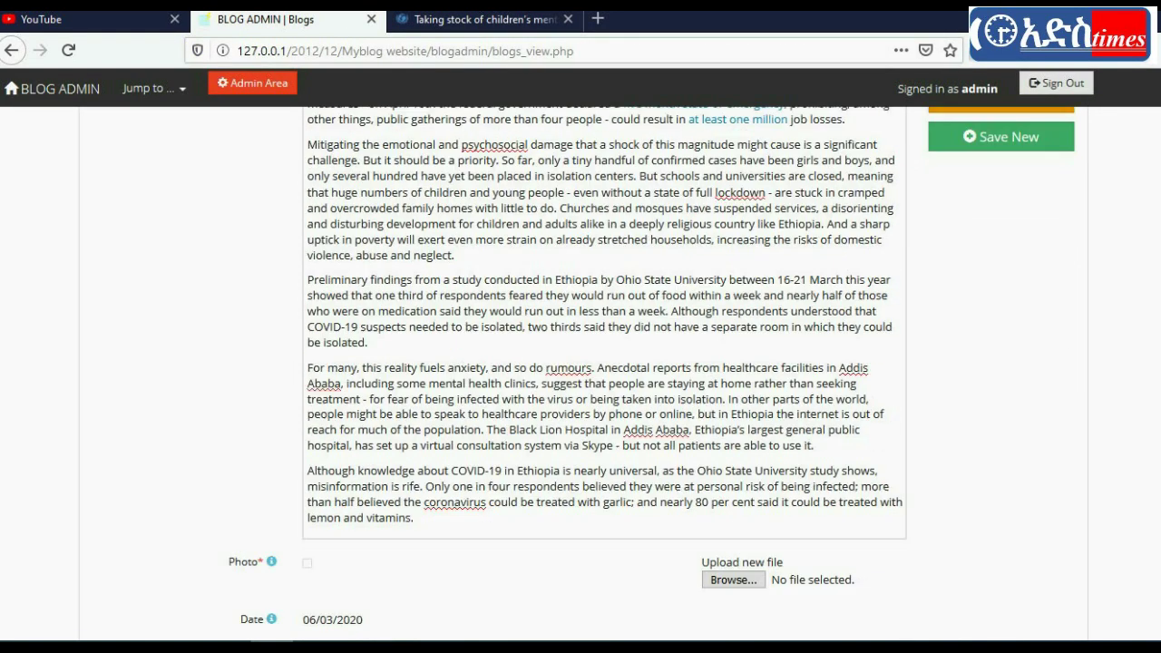
Step: Reopen the 'Taking stock' UNICEF article from the coronavirus page and scroll to its photo
{"action": "key", "text": "ctrl+Tab"}
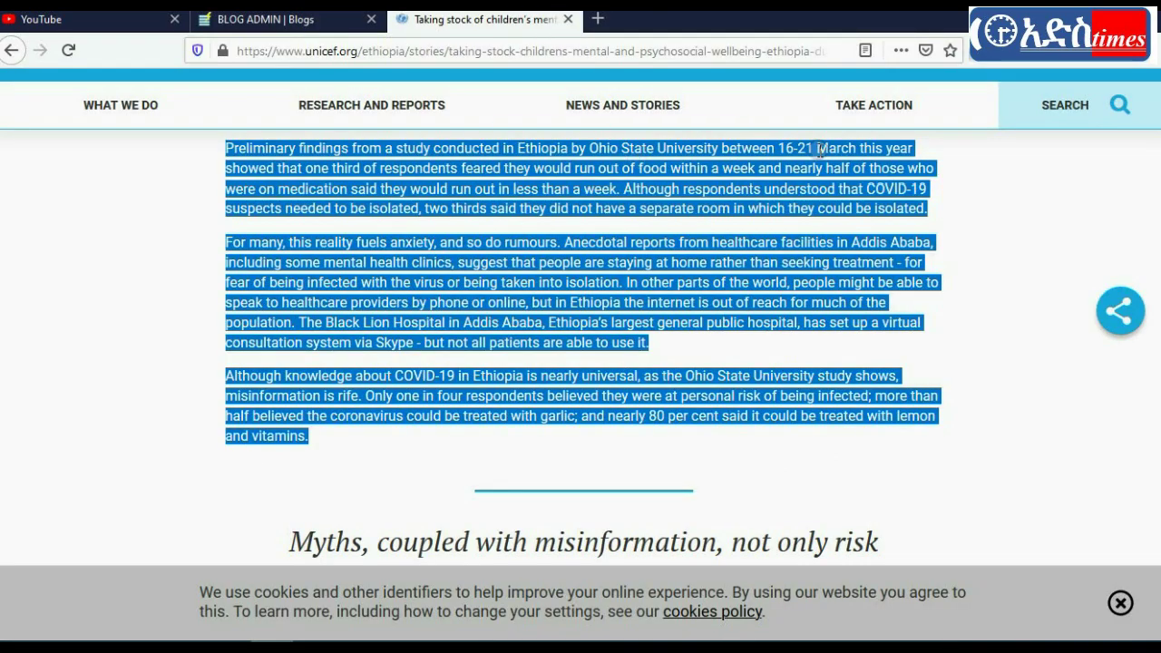
{"action": "scroll", "coordinate": [581, 362], "scroll_direction": "up", "scroll_amount": 5}
{"action": "scroll", "coordinate": [581, 363], "scroll_direction": "down", "scroll_amount": 20}
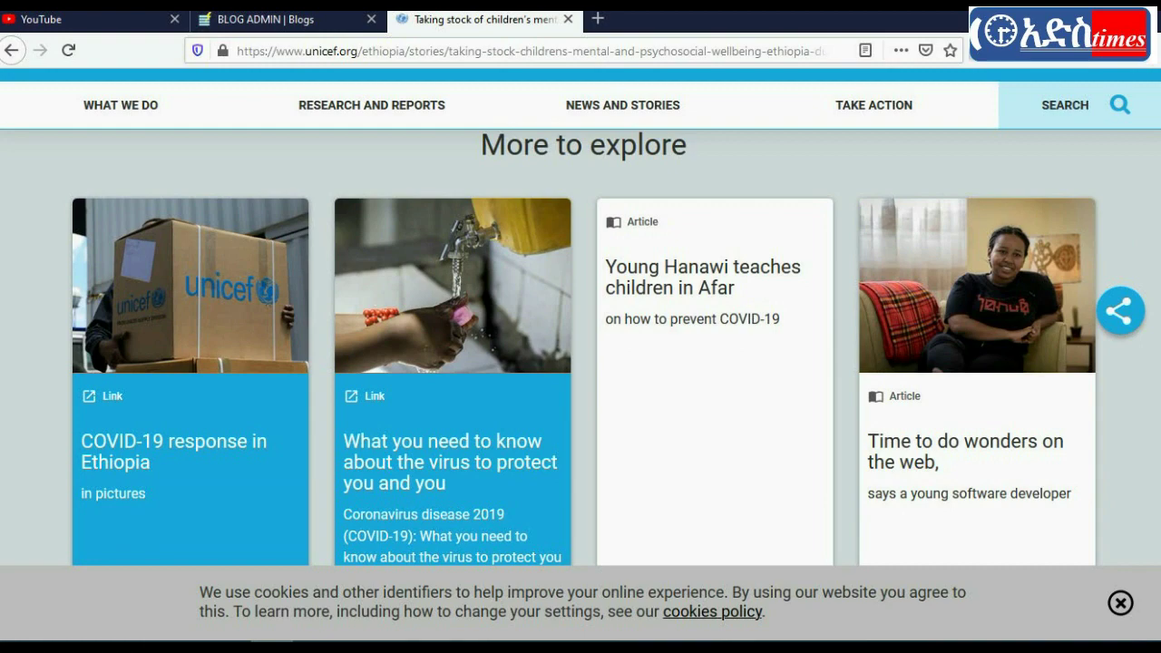
{"action": "scroll", "coordinate": [580, 347], "scroll_direction": "up", "scroll_amount": 10}
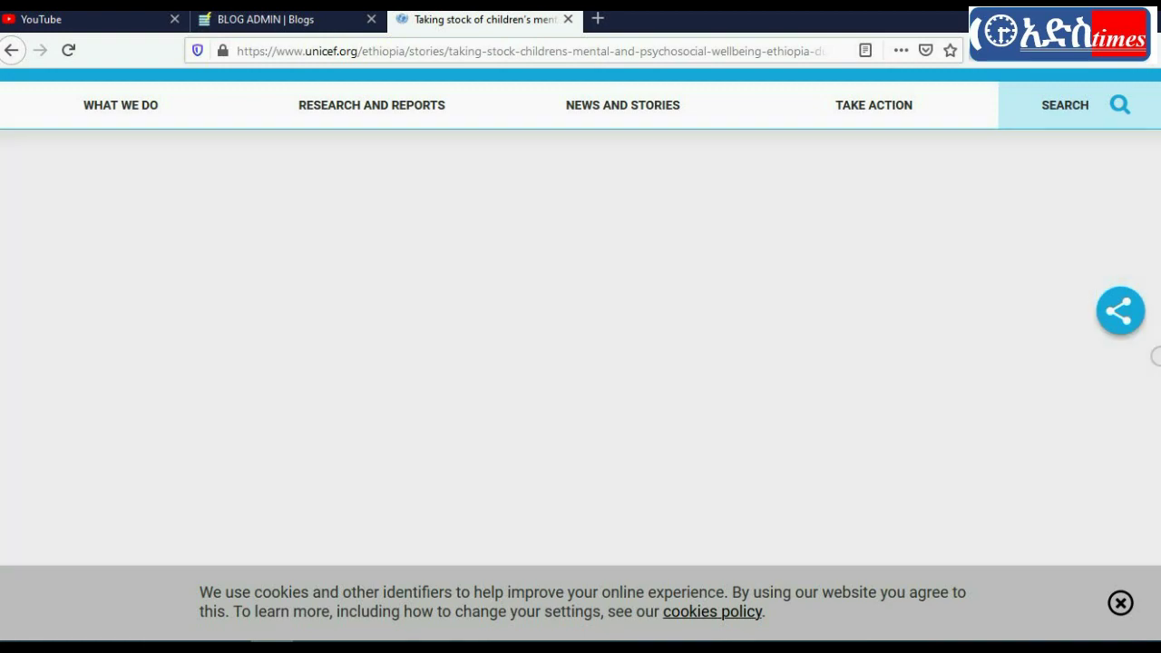
{"action": "scroll", "coordinate": [580, 347], "scroll_direction": "up", "scroll_amount": 10}
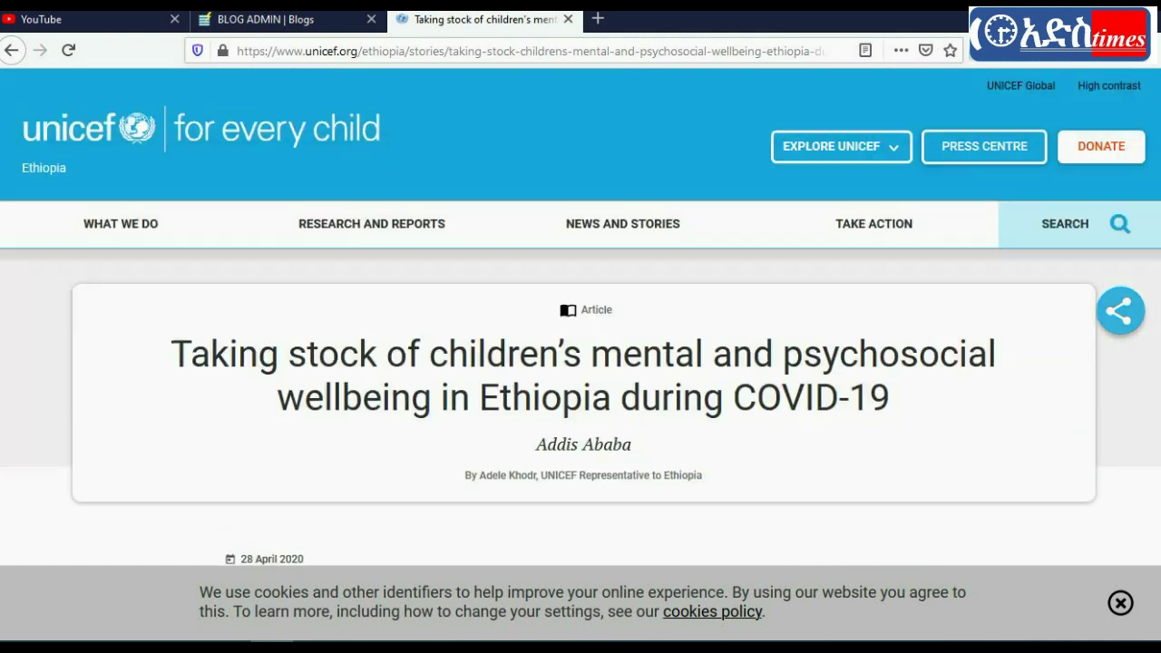
{"action": "left_click", "coordinate": [11, 49]}
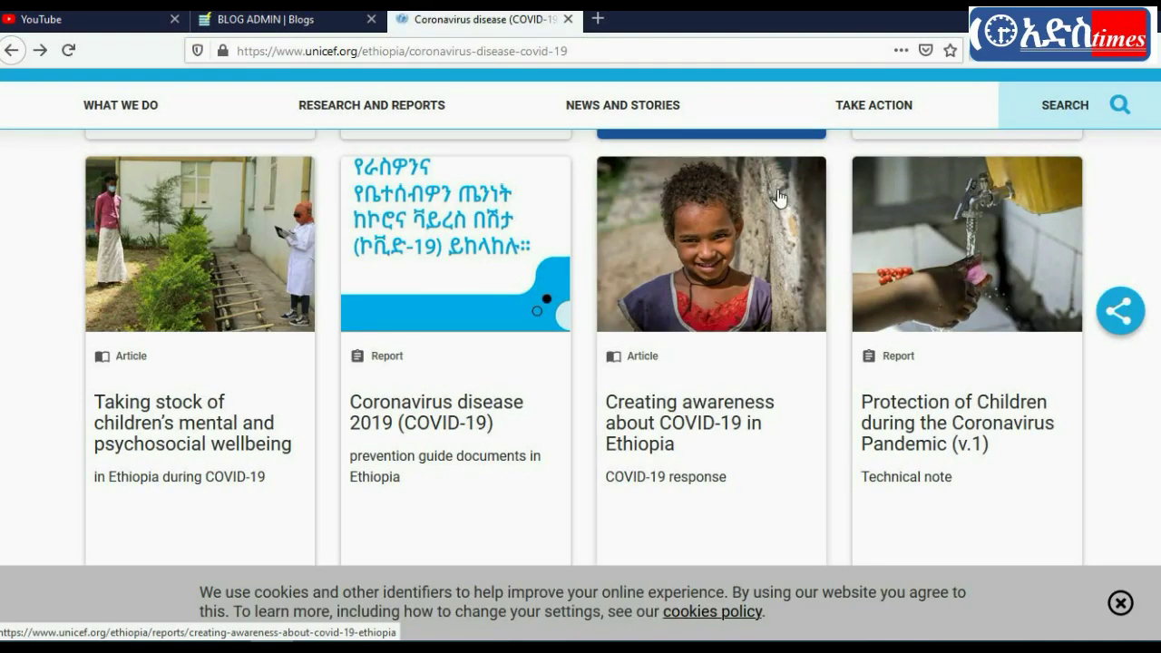
{"action": "left_click", "coordinate": [247, 247]}
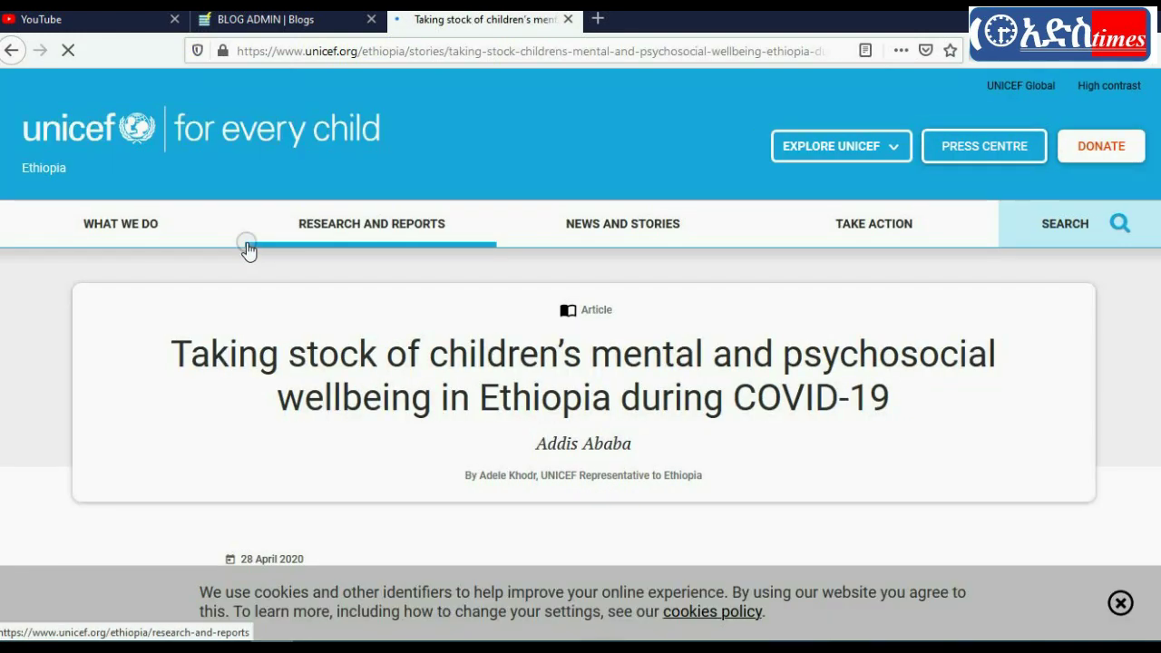
{"action": "scroll", "coordinate": [580, 362], "scroll_direction": "down", "scroll_amount": 10}
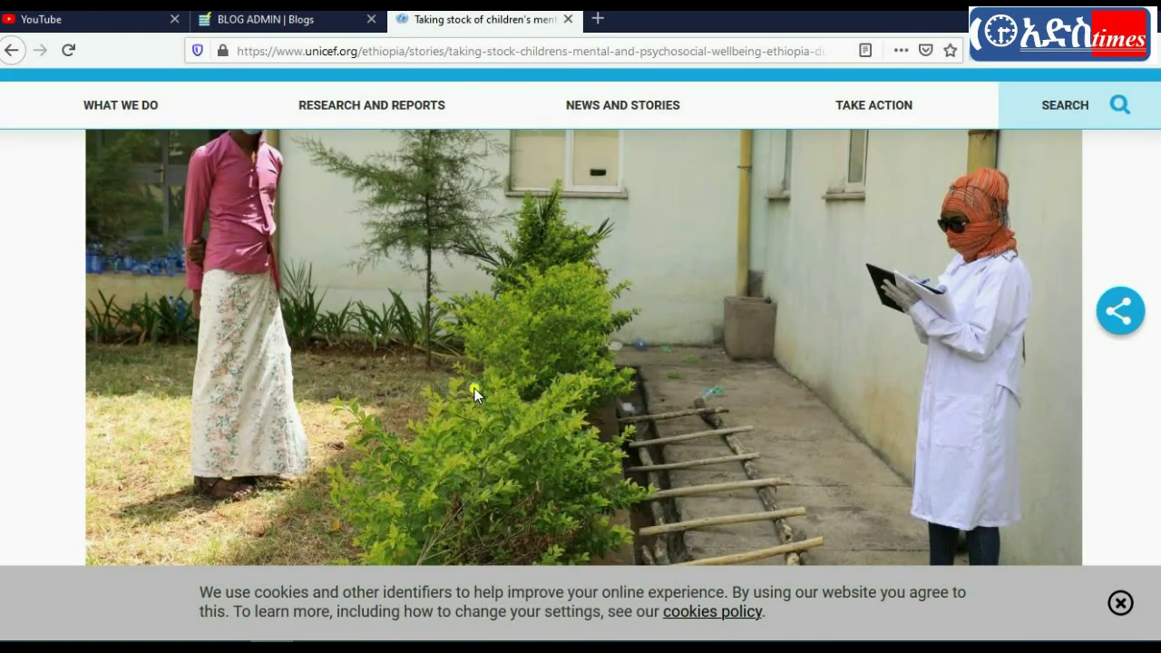
Step: Save the UNICEF article photo to the Desktop
{"action": "right_click", "coordinate": [474, 389]}
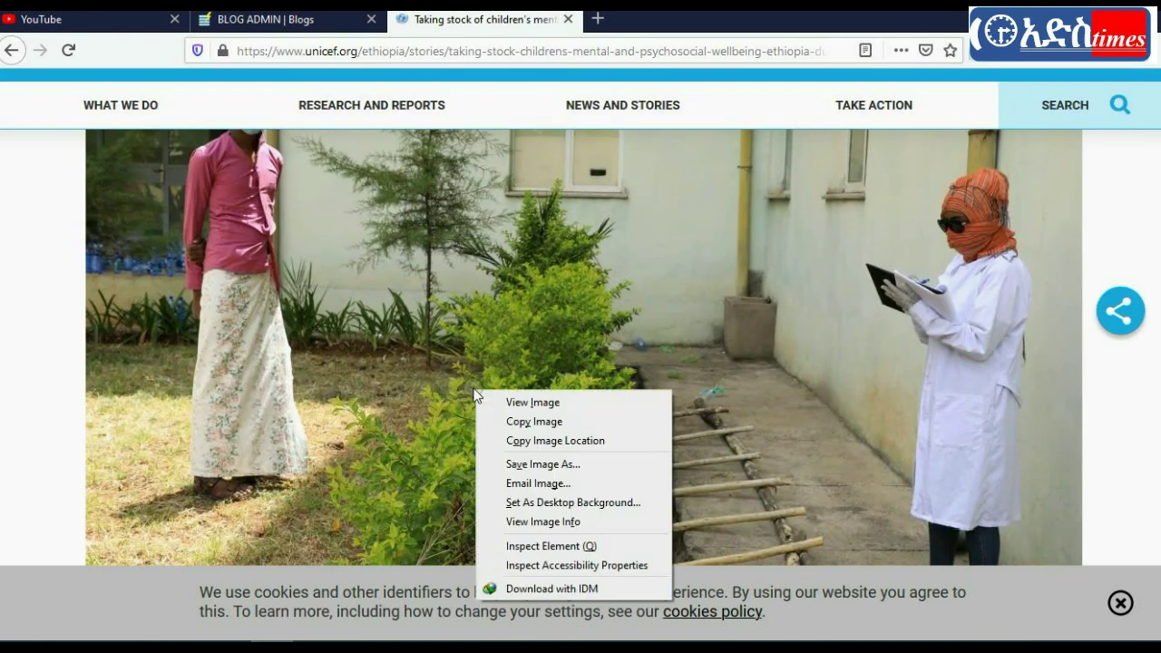
{"action": "left_click", "coordinate": [549, 465]}
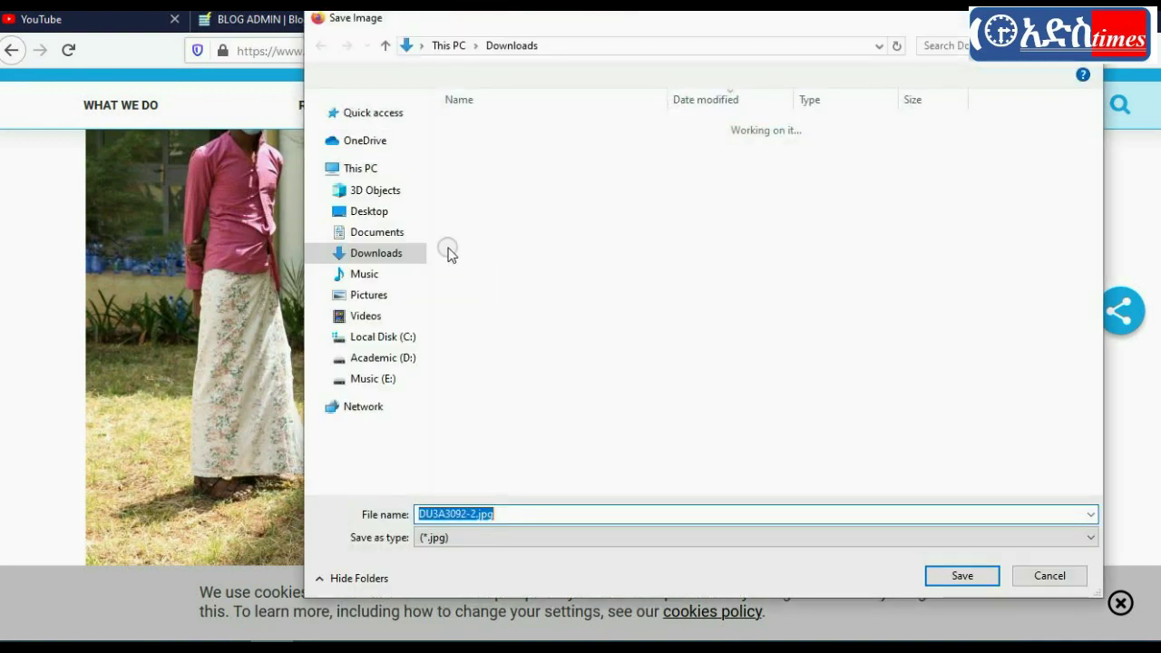
{"action": "left_click", "coordinate": [361, 214]}
{"action": "left_click", "coordinate": [960, 574]}
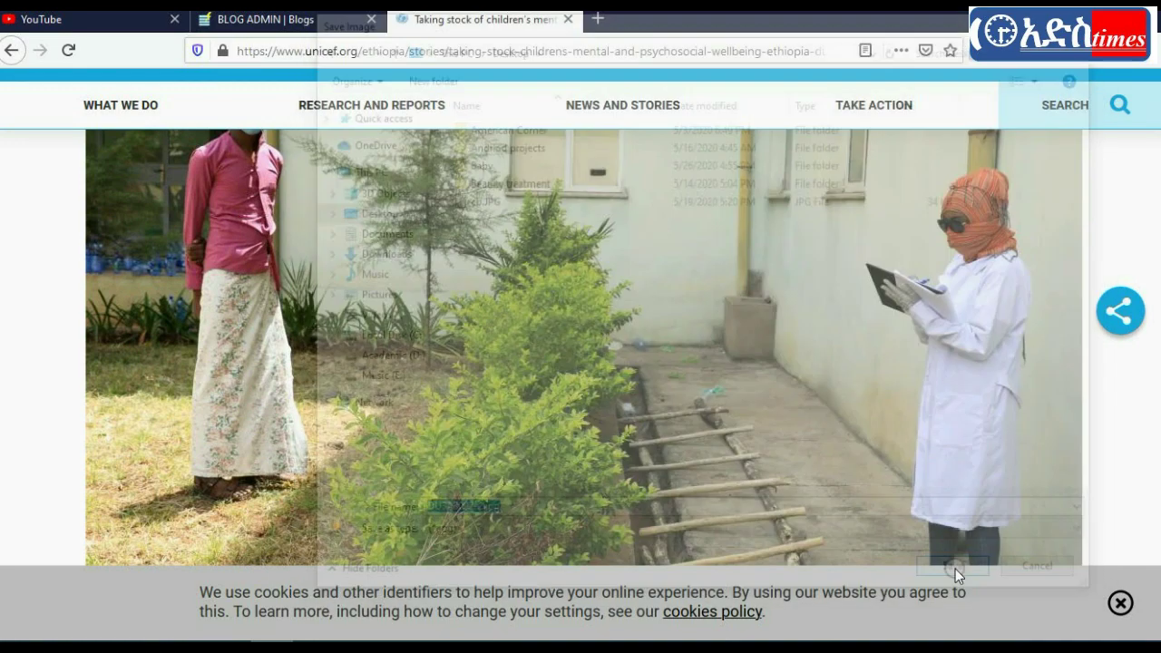
Step: Attach DU3A3092-2.jpg from the Desktop as the post's photo and save the COVID19 post
{"action": "left_click", "coordinate": [299, 22]}
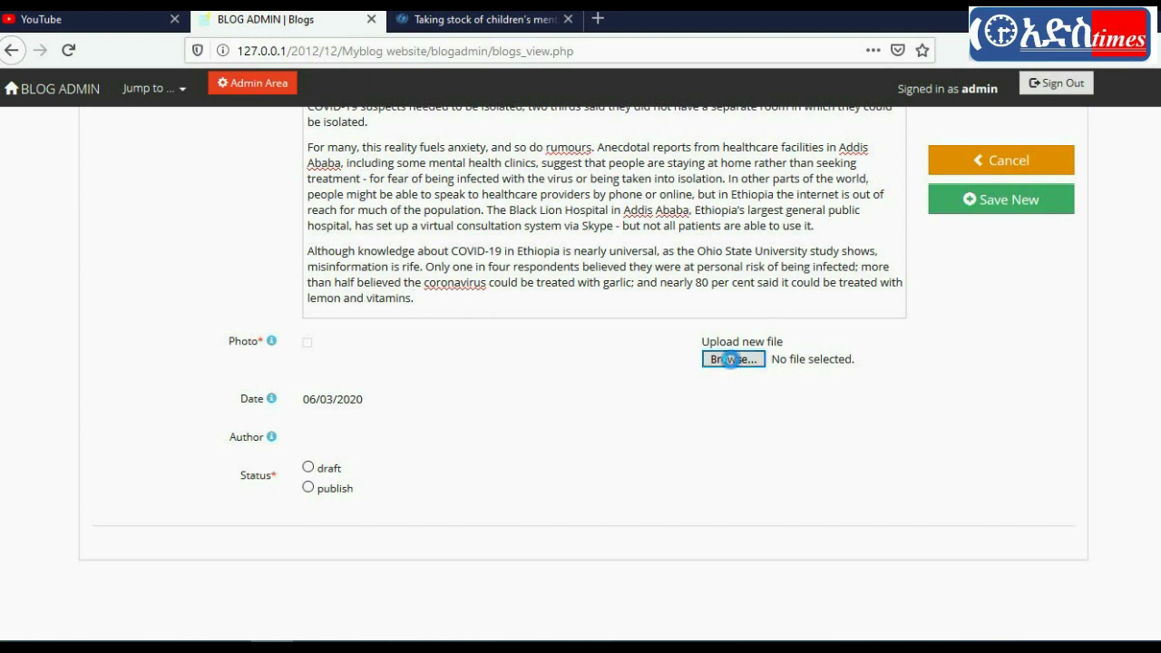
{"action": "left_click", "coordinate": [731, 359]}
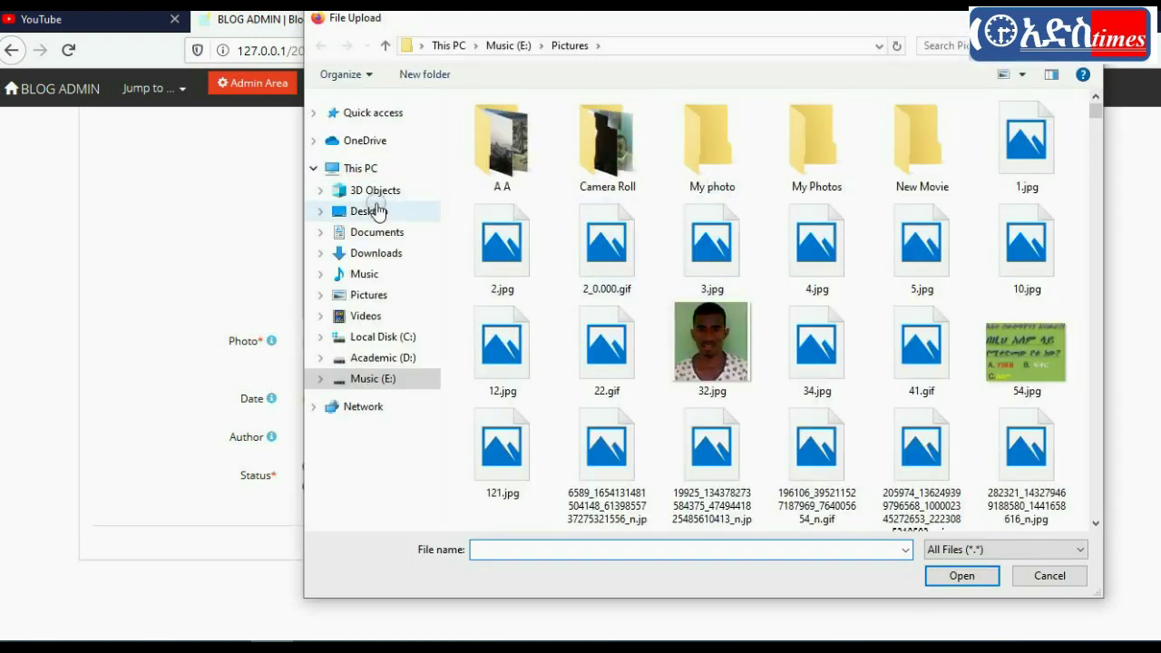
{"action": "left_click", "coordinate": [372, 211]}
{"action": "left_click_drag", "start_coordinate": [1091, 115], "coordinate": [1089, 360]}
{"action": "left_click", "coordinate": [454, 148]}
{"action": "left_click", "coordinate": [961, 575]}
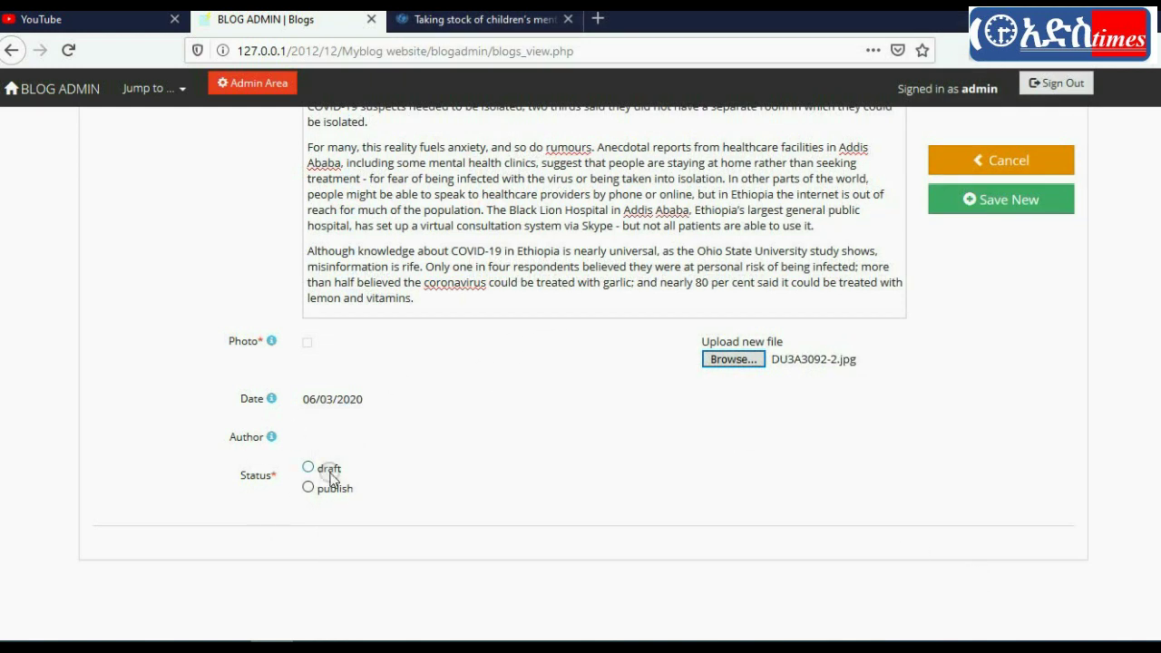
{"action": "left_click", "coordinate": [998, 198]}
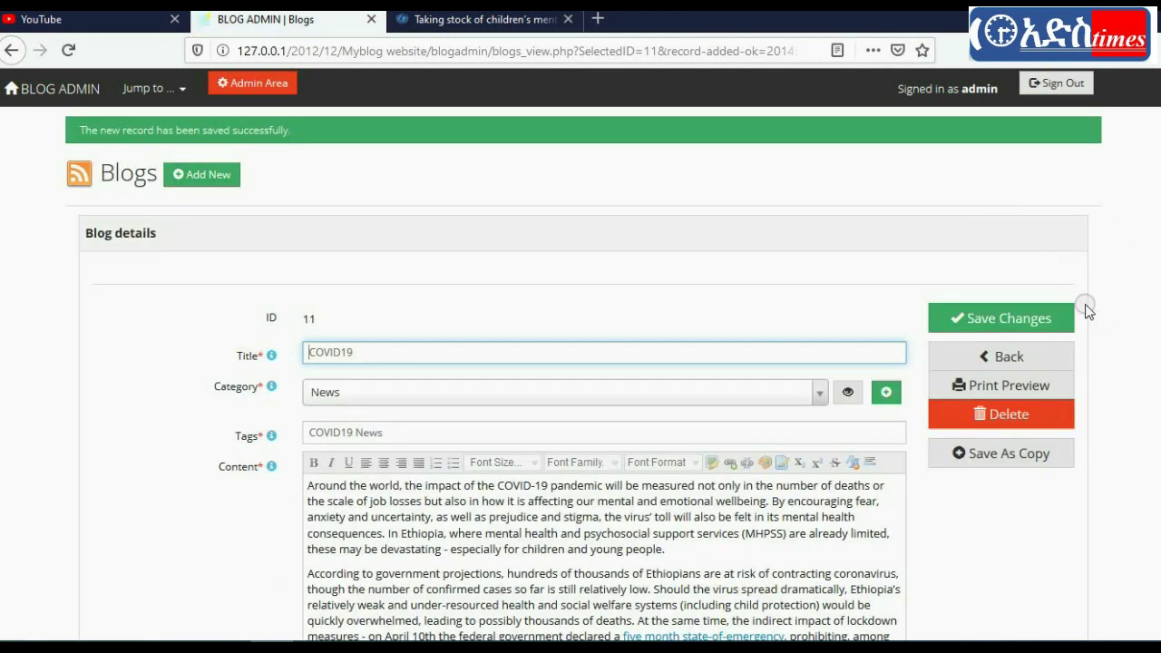
Step: Sign out of Blog Admin, dismiss the saved-logins prompt, and go to the public blog
{"action": "left_click", "coordinate": [1053, 90]}
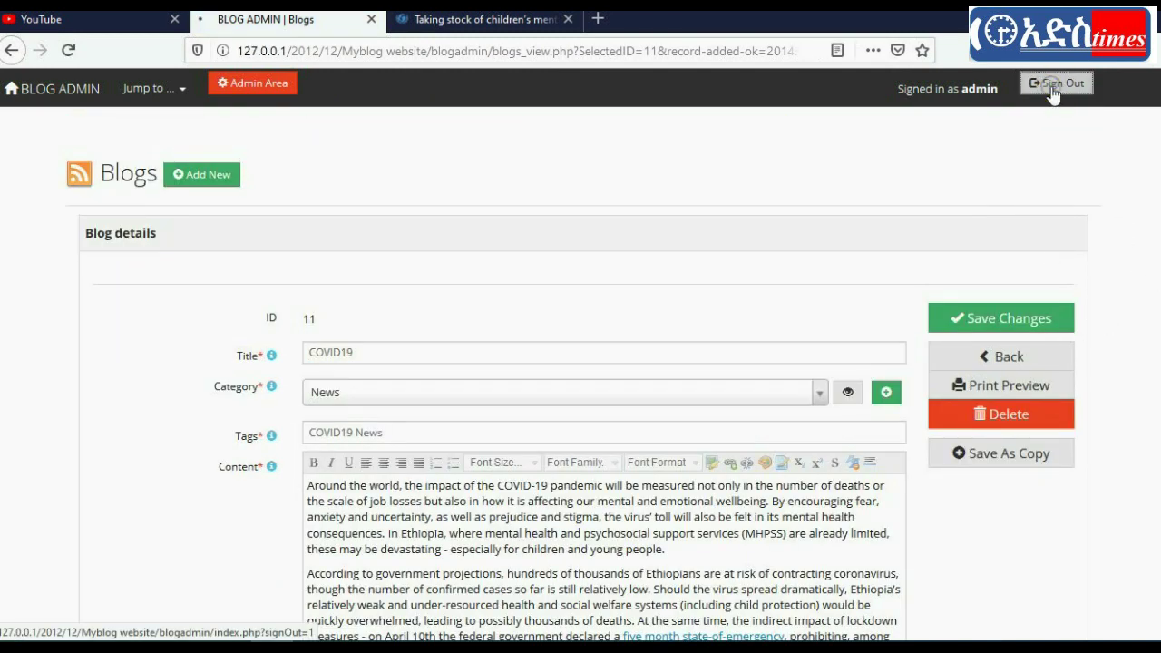
{"action": "left_click", "coordinate": [585, 445]}
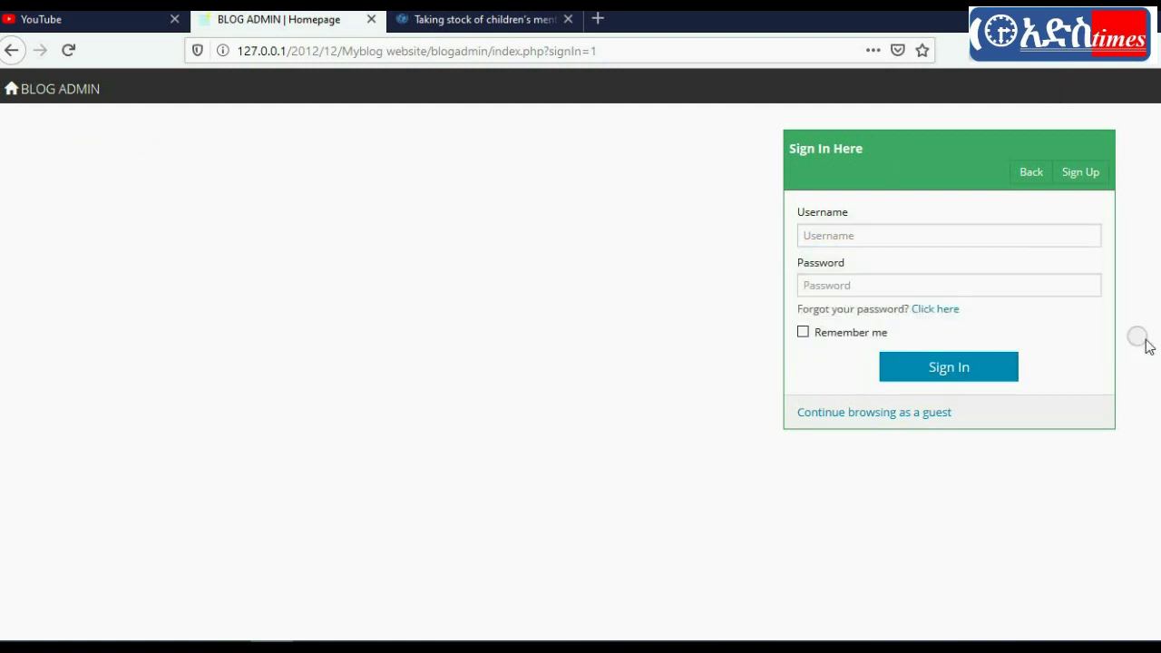
{"action": "left_click", "coordinate": [1025, 177]}
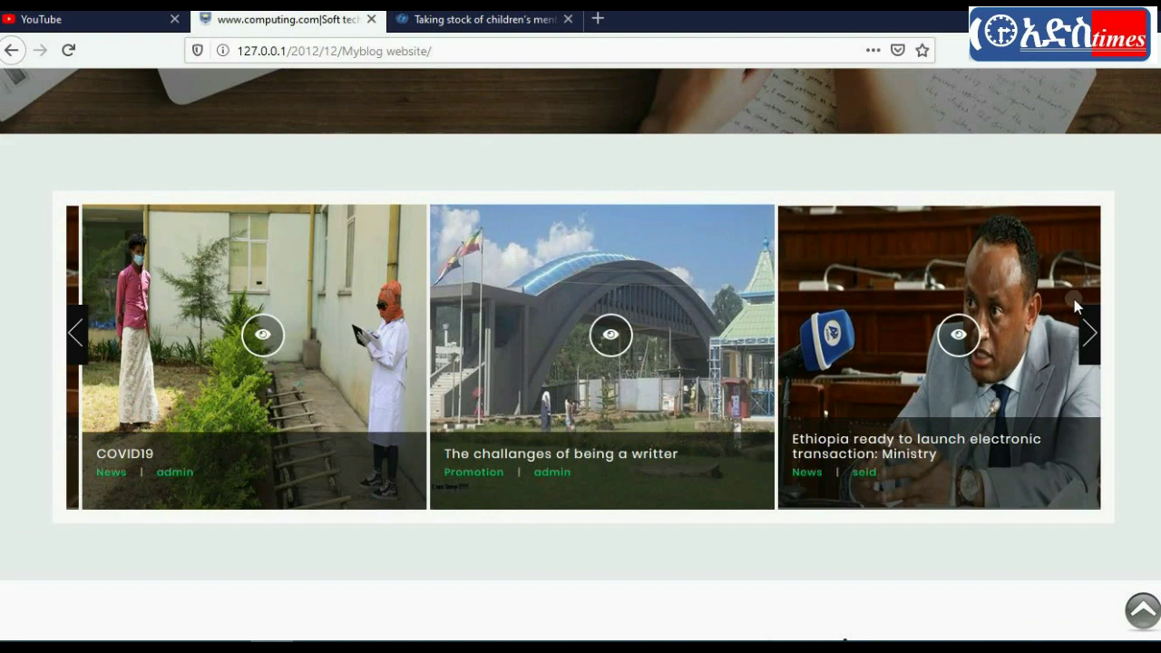
{"action": "scroll", "coordinate": [581, 363], "scroll_direction": "down", "scroll_amount": 10}
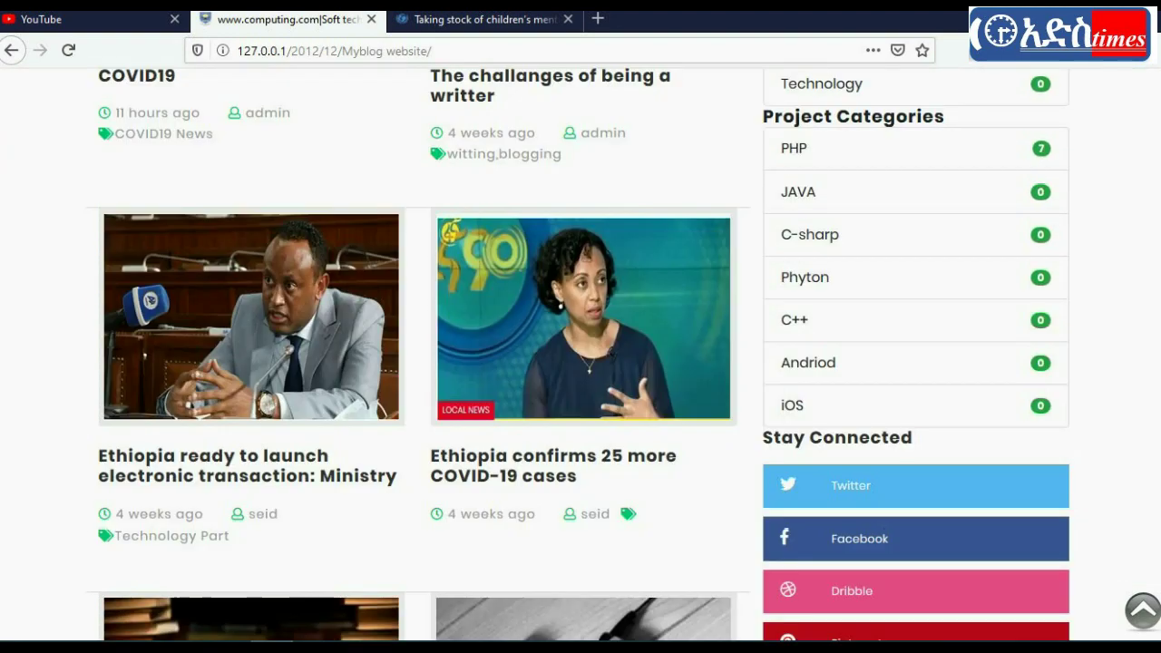
{"action": "scroll", "coordinate": [581, 362], "scroll_direction": "up", "scroll_amount": 2}
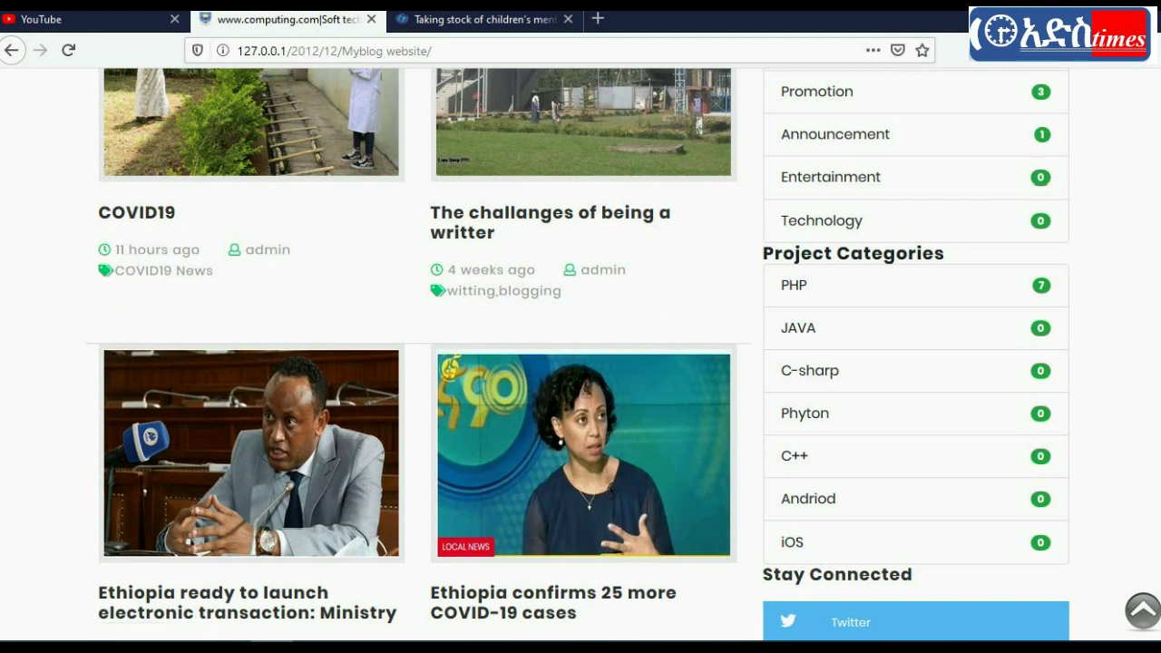
{"action": "scroll", "coordinate": [547, 290], "scroll_direction": "up", "scroll_amount": 4}
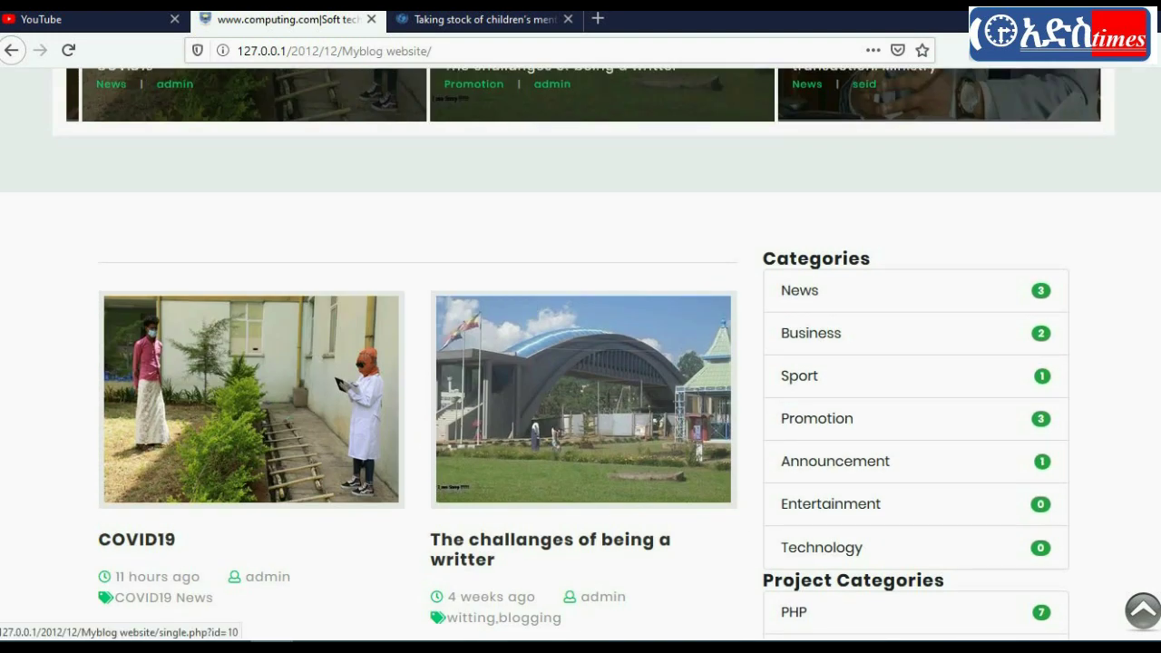
{"action": "scroll", "coordinate": [580, 363], "scroll_direction": "up", "scroll_amount": 6}
{"action": "scroll", "coordinate": [587, 304], "scroll_direction": "down", "scroll_amount": 3}
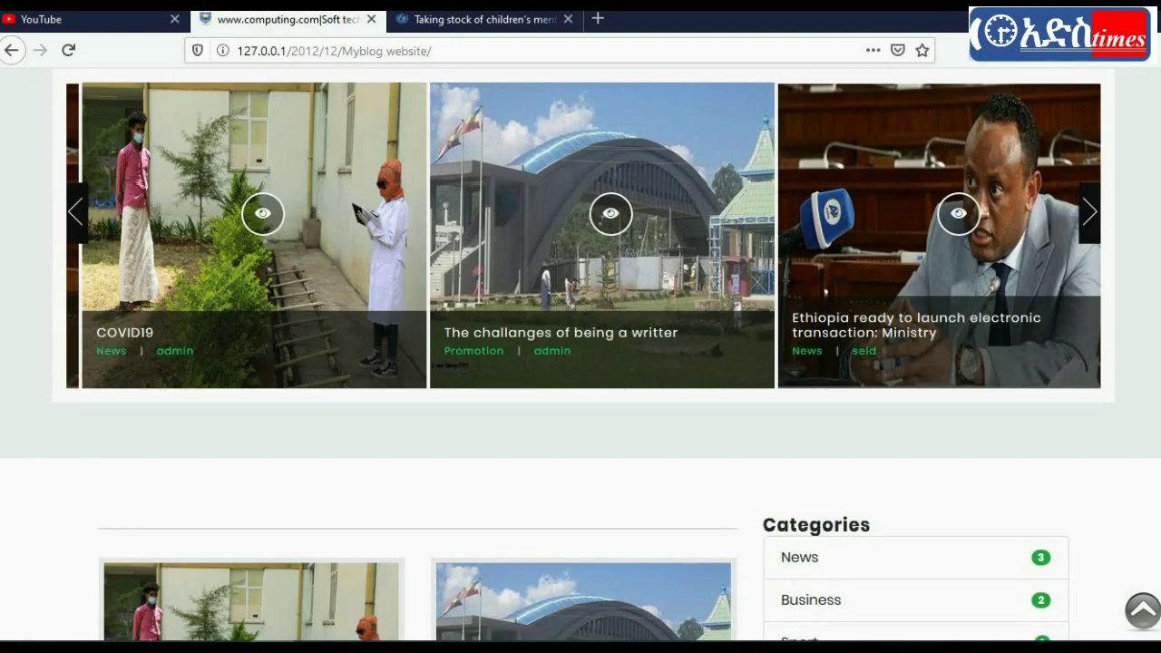
{"action": "left_click", "coordinate": [215, 294]}
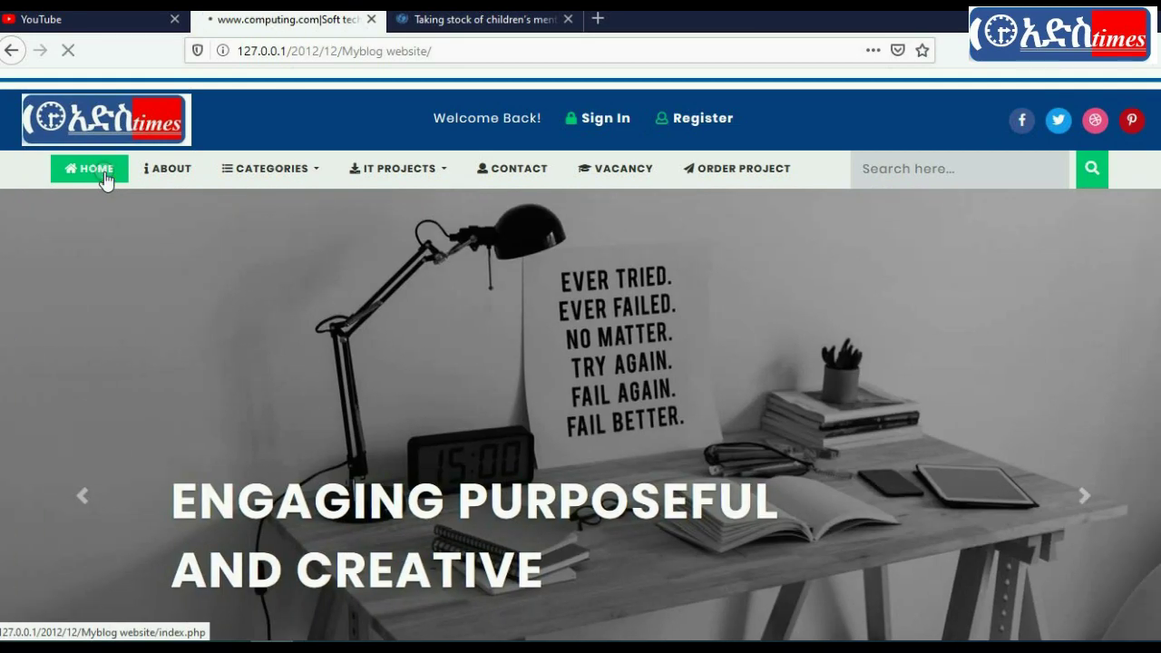
{"action": "left_click", "coordinate": [105, 177]}
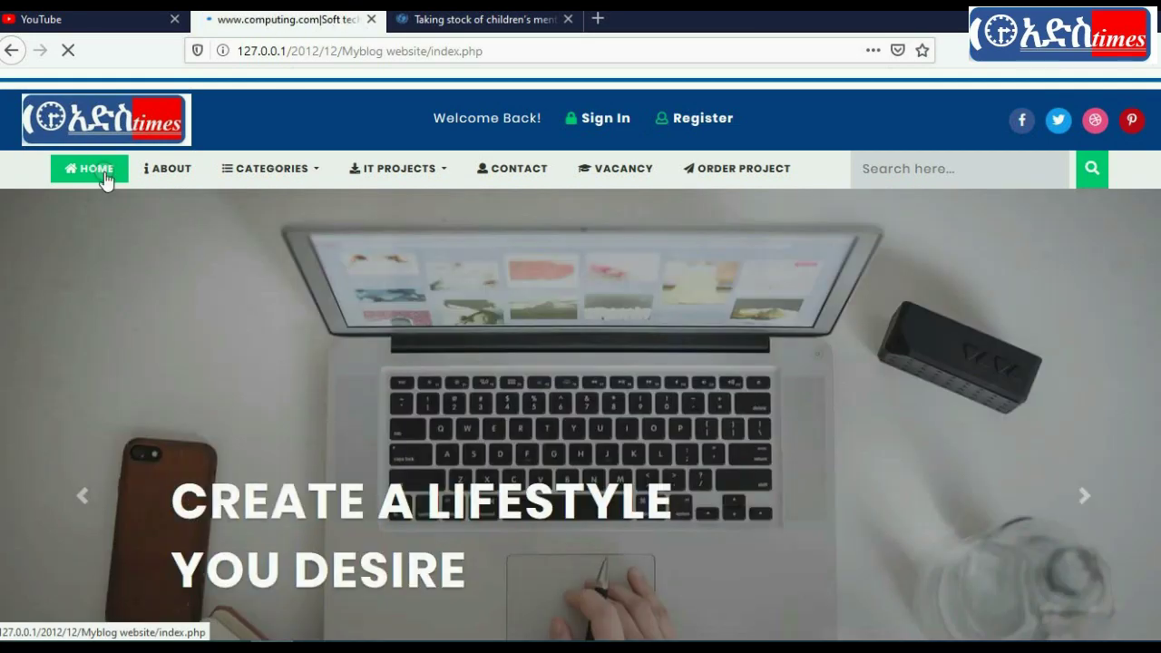
{"action": "scroll", "coordinate": [580, 363], "scroll_direction": "down", "scroll_amount": 10}
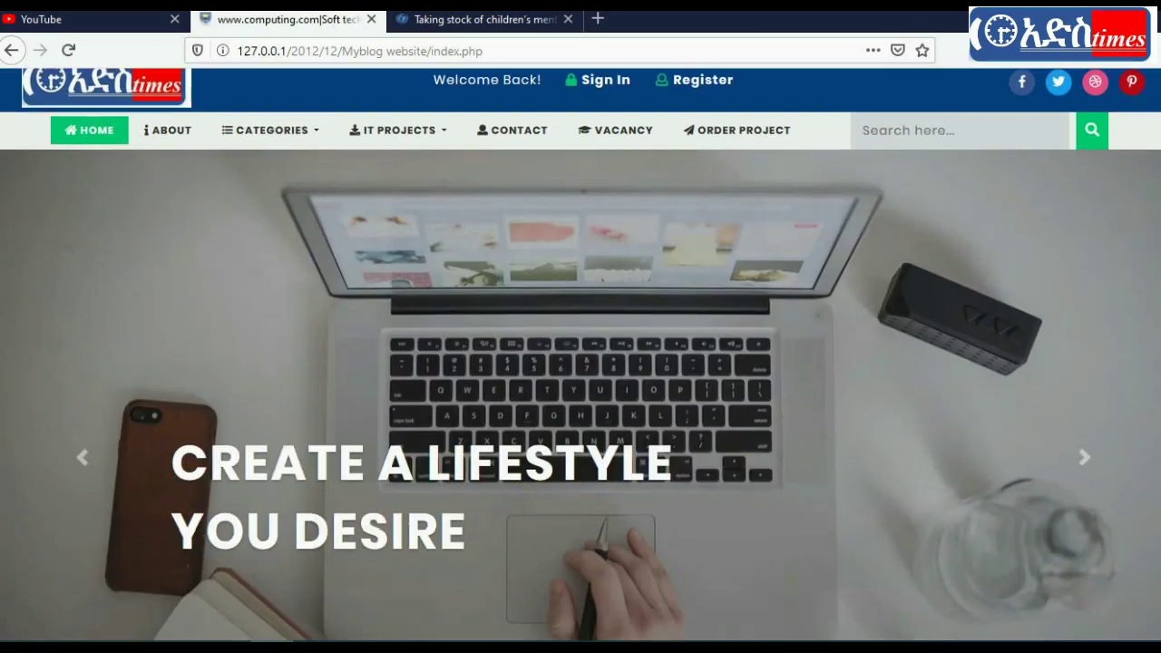
{"action": "scroll", "coordinate": [57, 393], "scroll_direction": "up", "scroll_amount": 4}
{"action": "scroll", "coordinate": [57, 393], "scroll_direction": "down", "scroll_amount": 2}
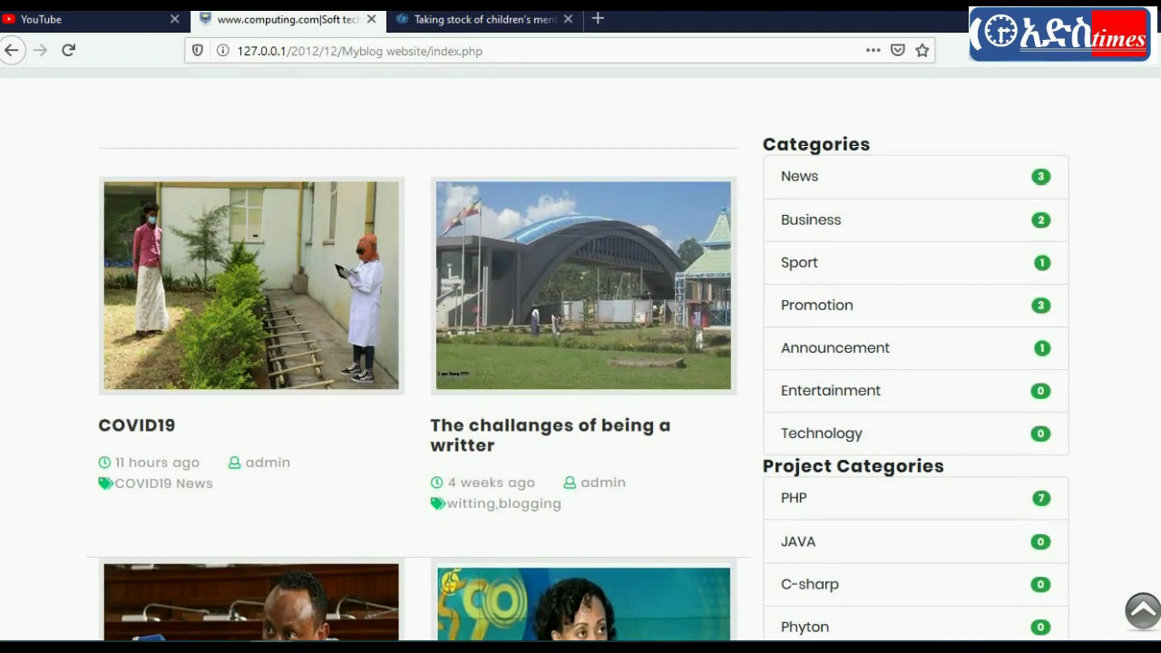
Step: Open the COVID19 post's full page and read through the article and comment area
{"action": "left_click", "coordinate": [138, 388]}
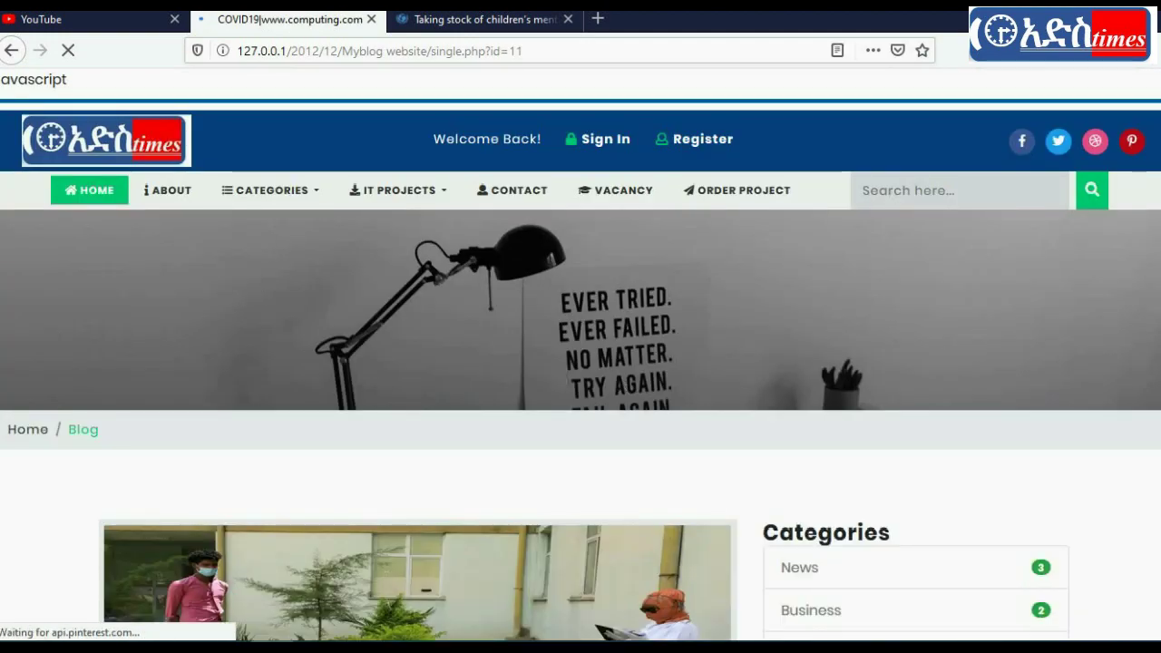
{"action": "scroll", "coordinate": [580, 363], "scroll_direction": "down", "scroll_amount": 5}
{"action": "scroll", "coordinate": [581, 362], "scroll_direction": "up", "scroll_amount": 2}
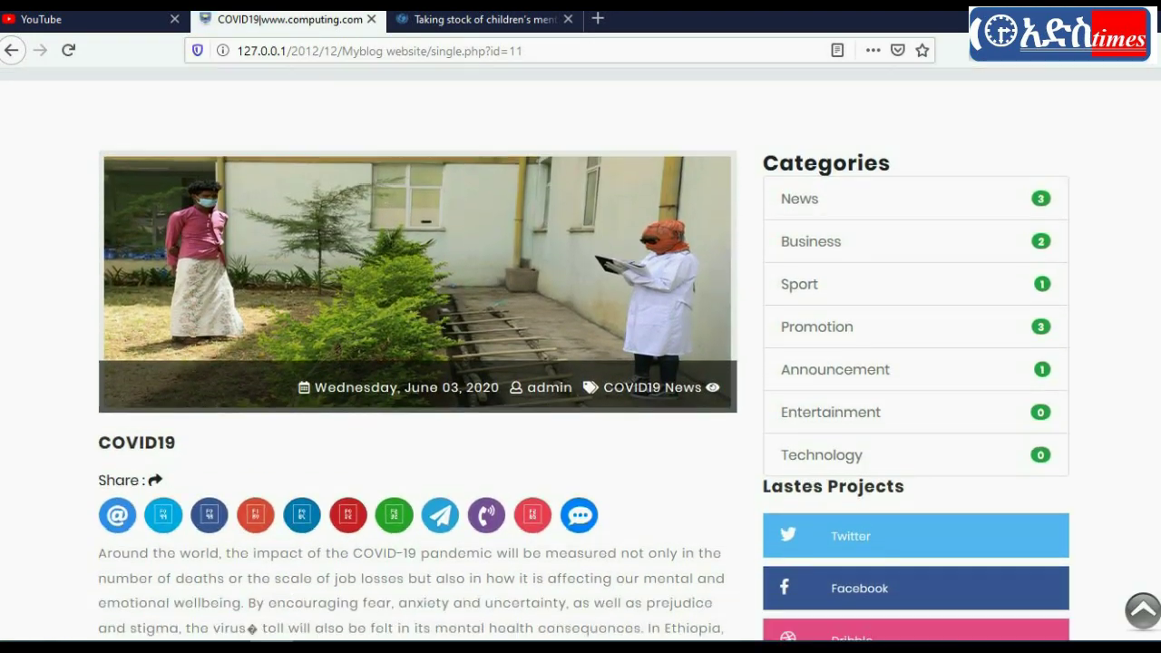
{"action": "scroll", "coordinate": [433, 322], "scroll_direction": "down", "scroll_amount": 2}
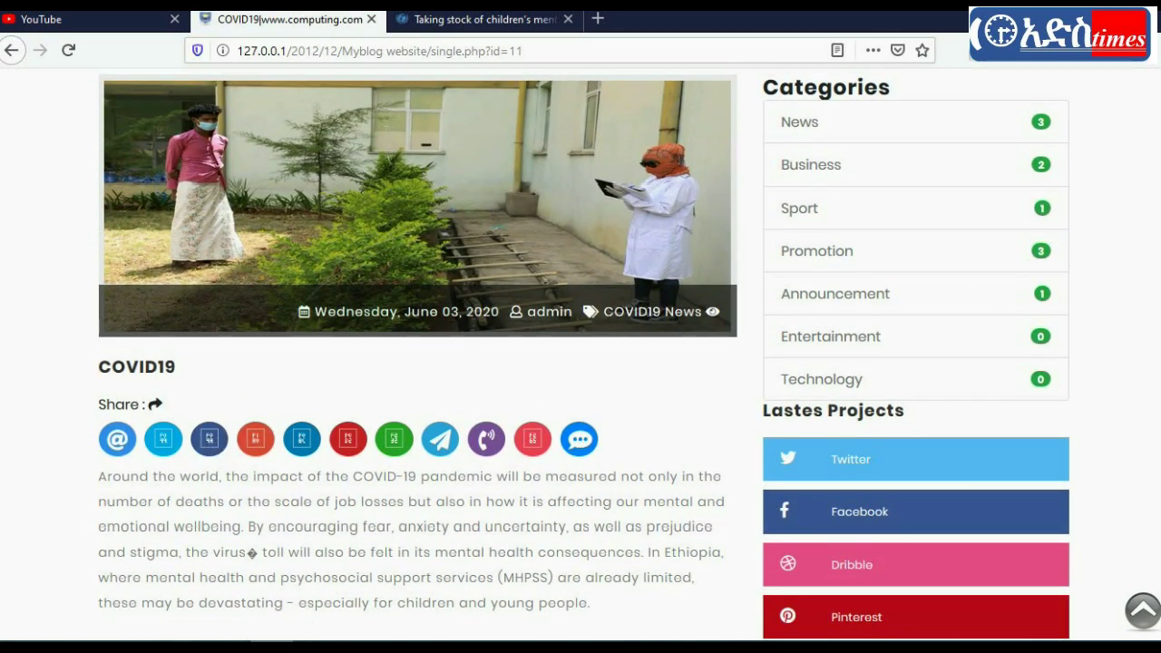
{"action": "scroll", "coordinate": [1155, 463], "scroll_direction": "up", "scroll_amount": 3}
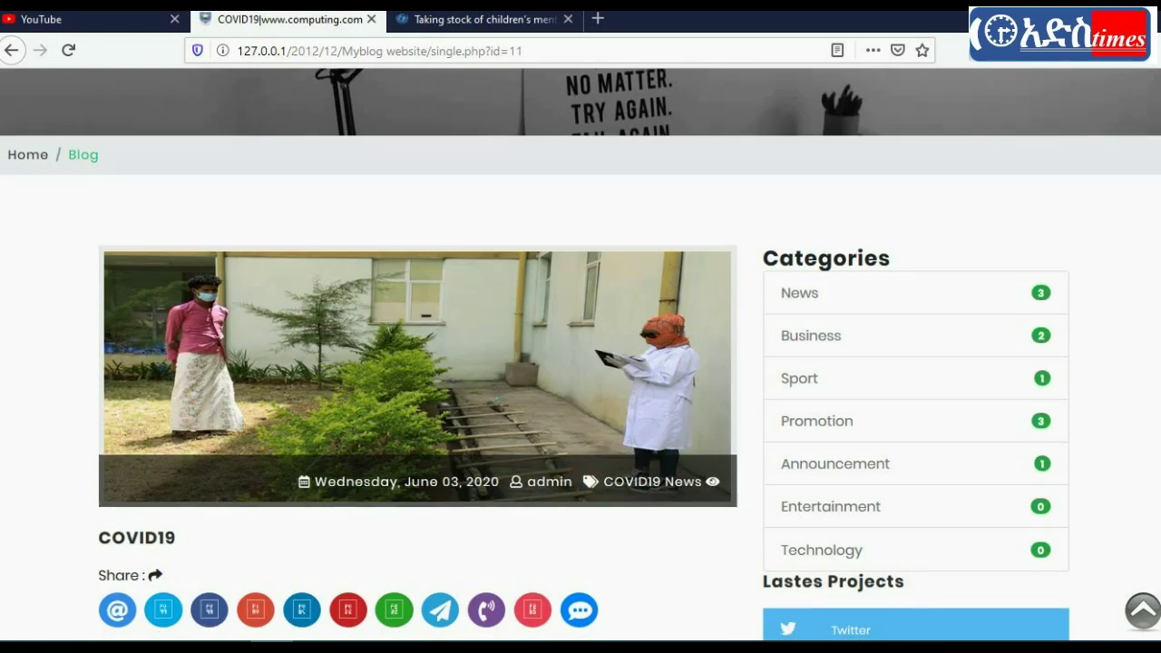
{"action": "scroll", "coordinate": [1154, 463], "scroll_direction": "down", "scroll_amount": 20}
{"action": "scroll", "coordinate": [1155, 462], "scroll_direction": "down", "scroll_amount": 2}
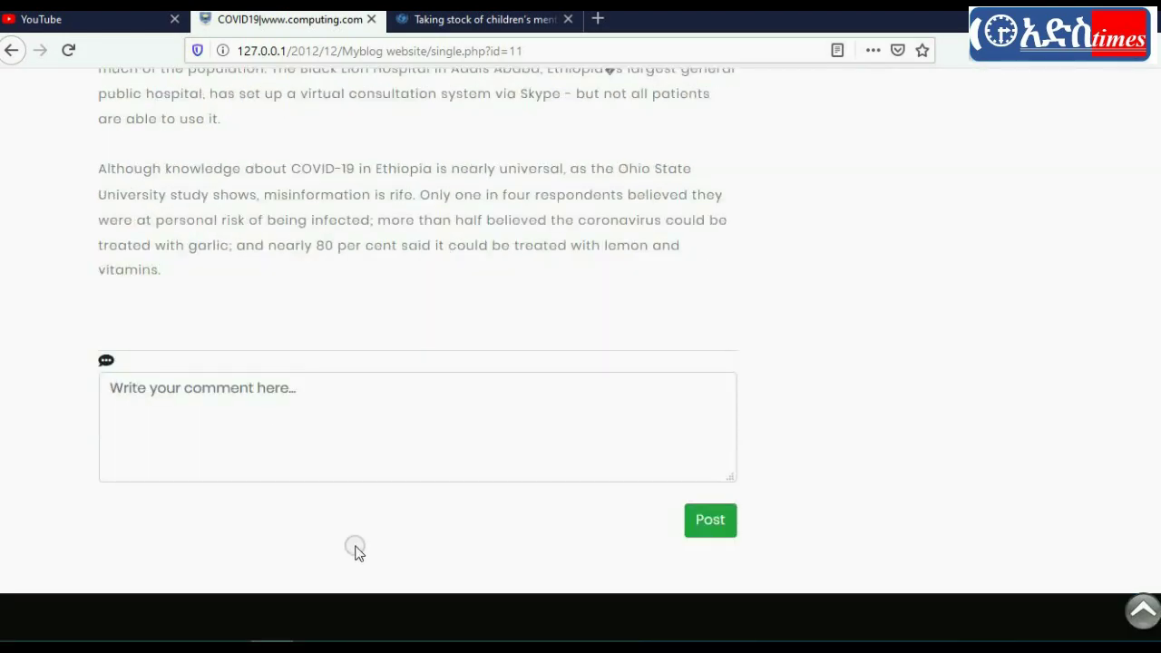
{"action": "left_click", "coordinate": [217, 381]}
{"action": "scroll", "coordinate": [945, 212], "scroll_direction": "up", "scroll_amount": 20}
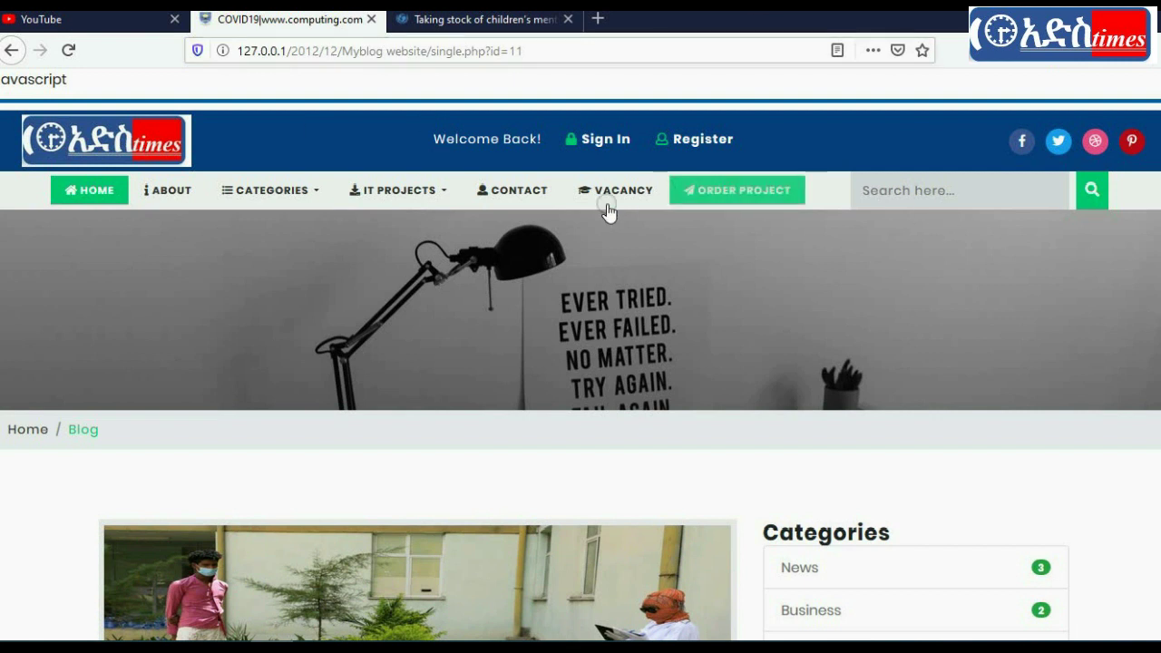
Step: Open the IT PROJECTS > PHP category page listing the 7 PHP projects
{"action": "mouse_move", "coordinate": [396, 192]}
{"action": "left_click", "coordinate": [375, 237]}
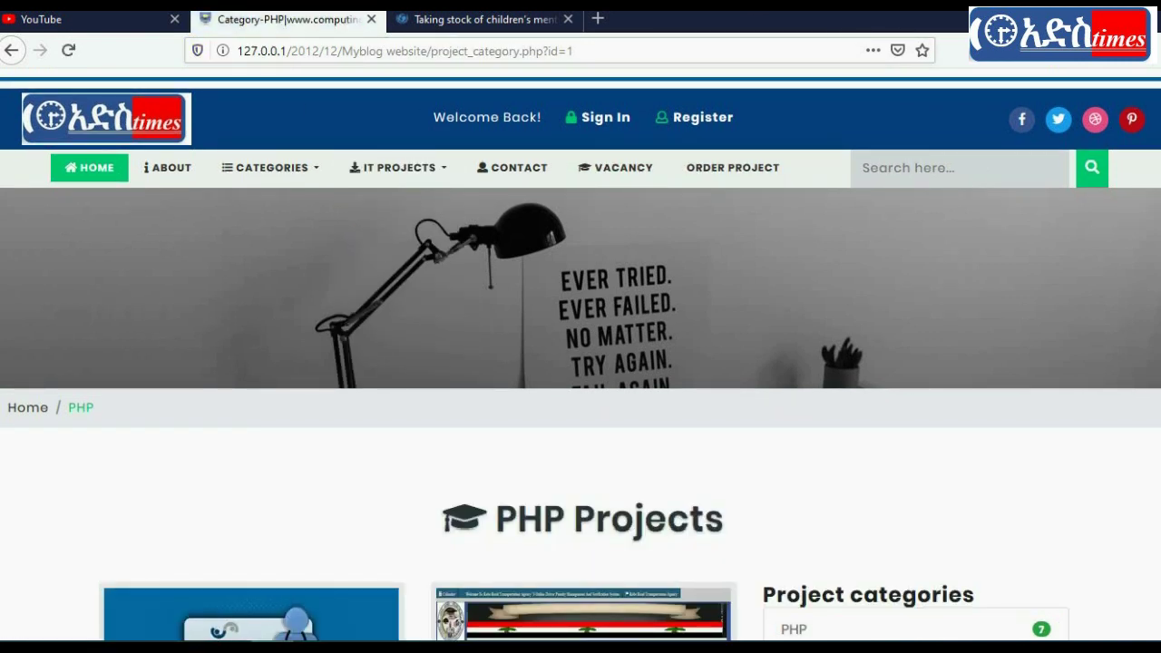
{"action": "scroll", "coordinate": [584, 355], "scroll_direction": "down", "scroll_amount": 5}
{"action": "scroll", "coordinate": [584, 356], "scroll_direction": "up", "scroll_amount": 1}
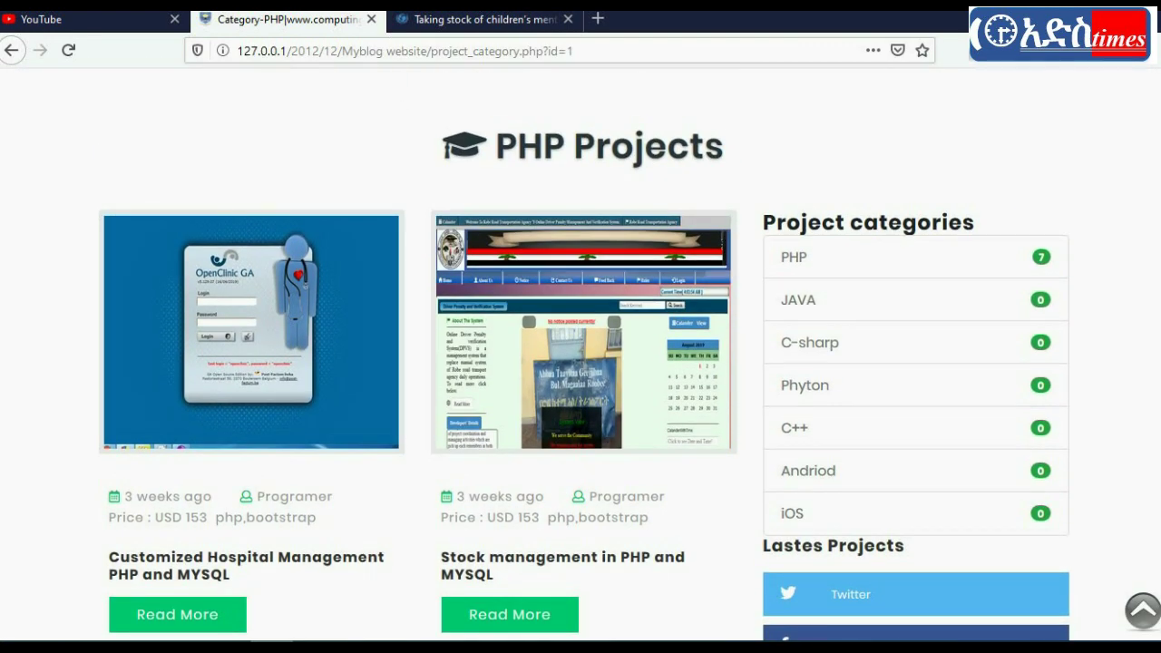